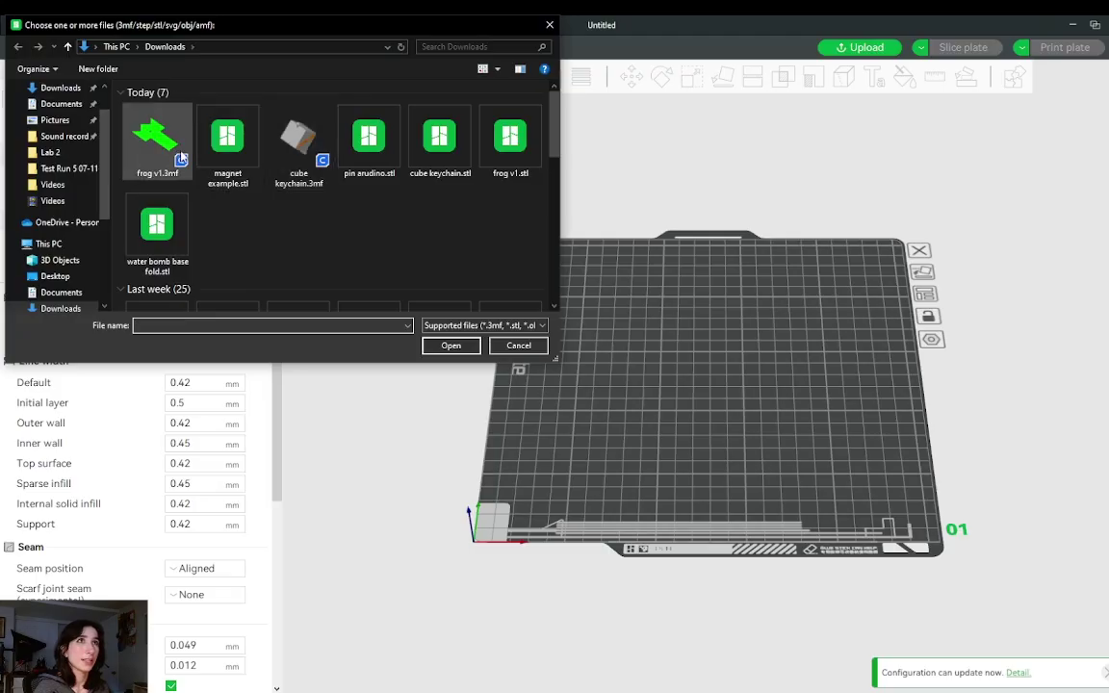
- Import magnet example.stl from Downloads onto the plate and slice it
left_click(227, 144)
left_click(451, 344)
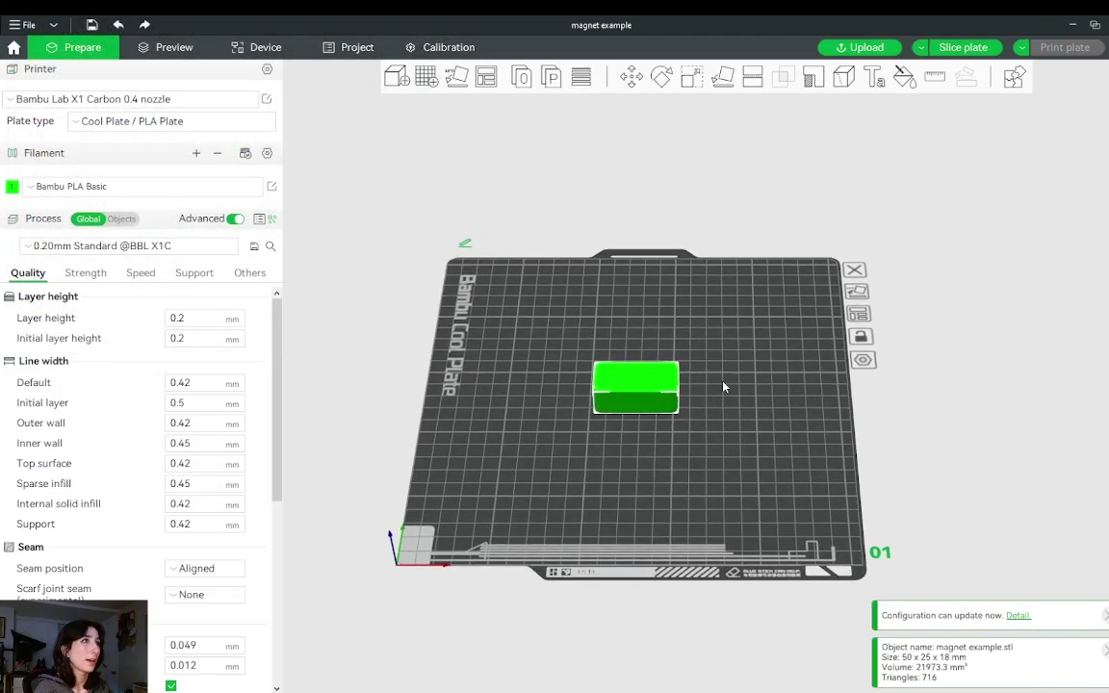
scroll(724, 387, "up", 5)
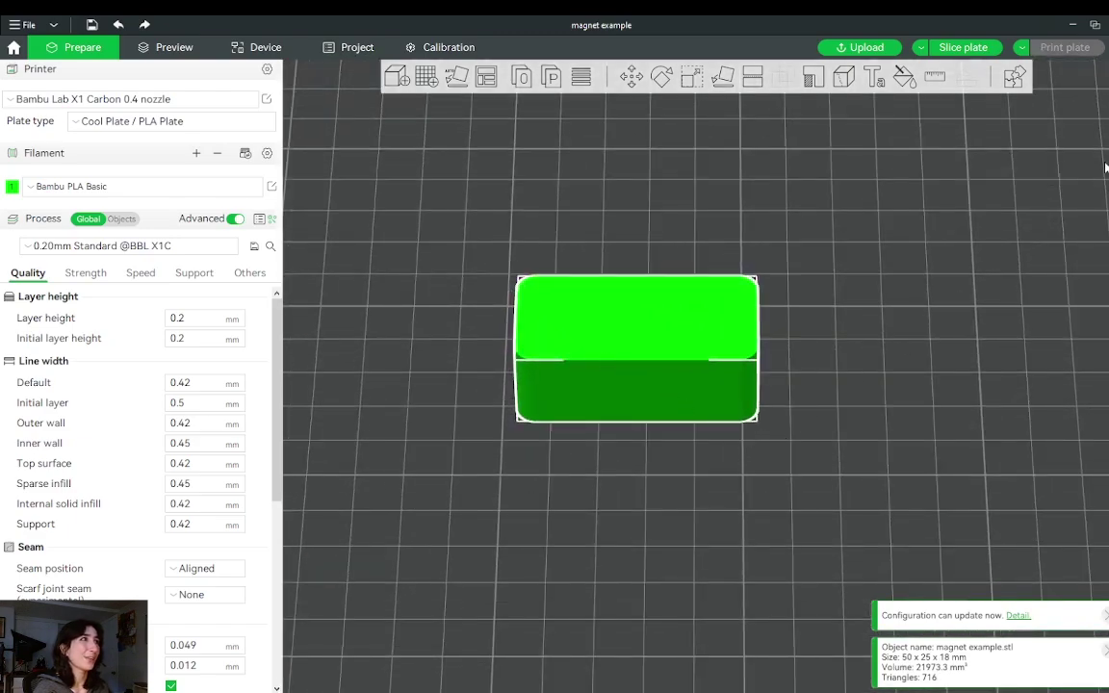
left_click(963, 47)
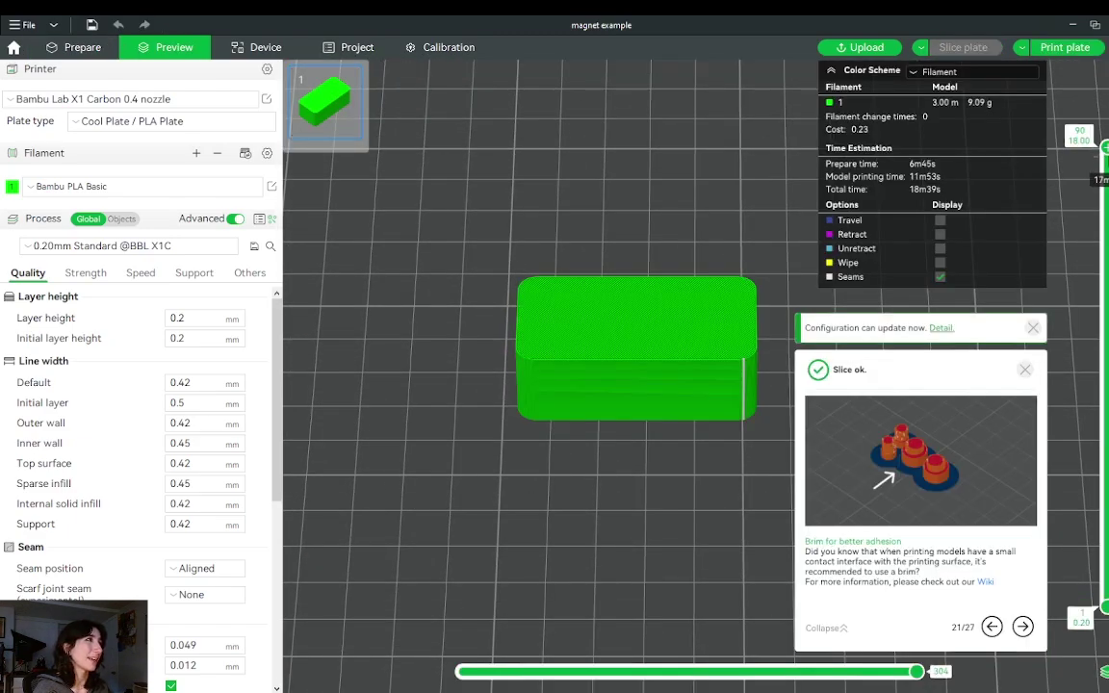
- Lower the layer preview to layer 70 at 14.00 mm, examine the two magnet holes and compare with the unsliced block
key("Down")
key("Down")
key("Down")
key("Down")
key("Down")
key("Down")
key("Down")
key("Down")
key("Down")
key("Down")
key("Down")
key("Down")
key("Down")
key("Down")
key("Down")
key("Down")
key("Down")
key("Down")
key("Down")
key("Down")
scroll(585, 215, "up", 2)
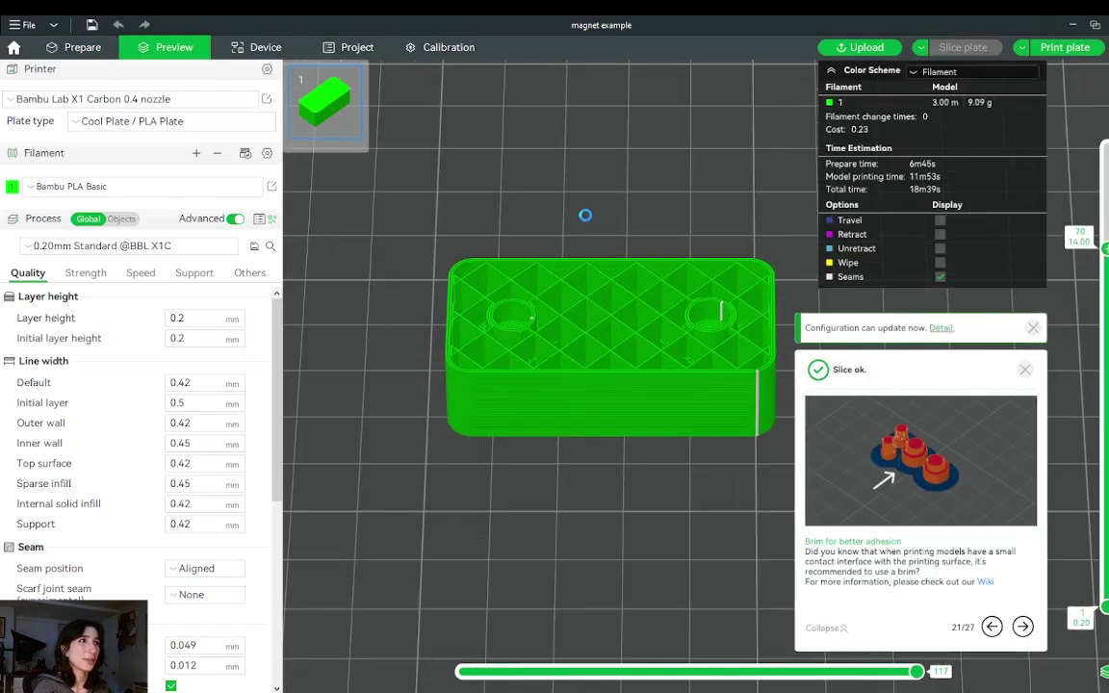
left_click_drag(586, 215, 559, 215)
scroll(590, 234, "down", 1)
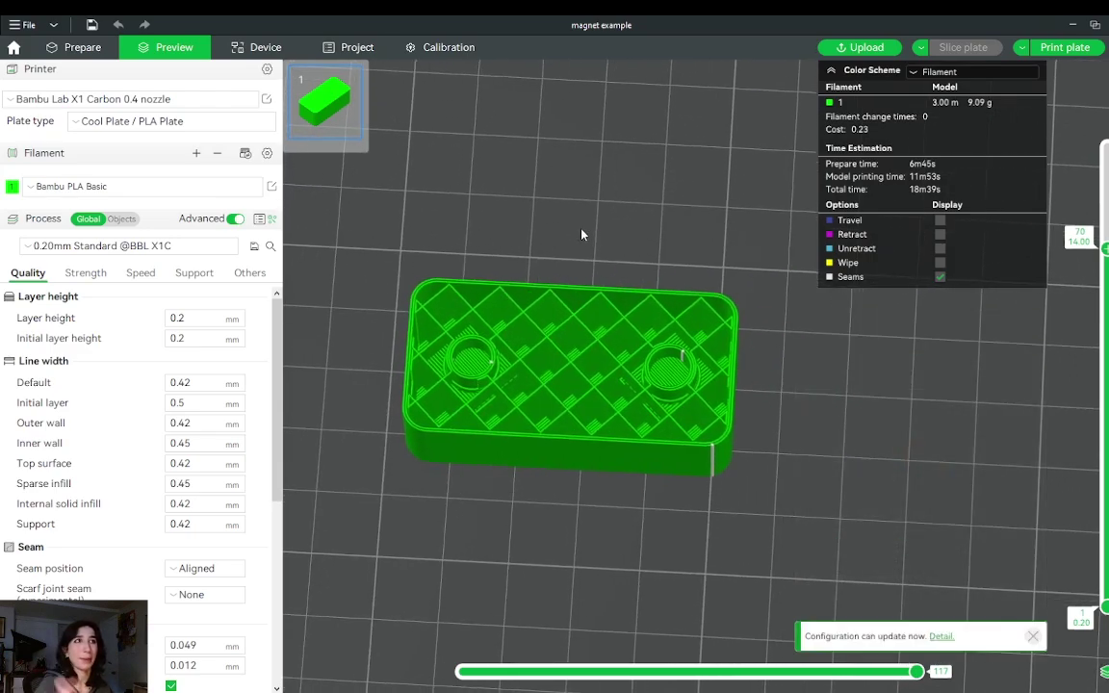
left_click(83, 47)
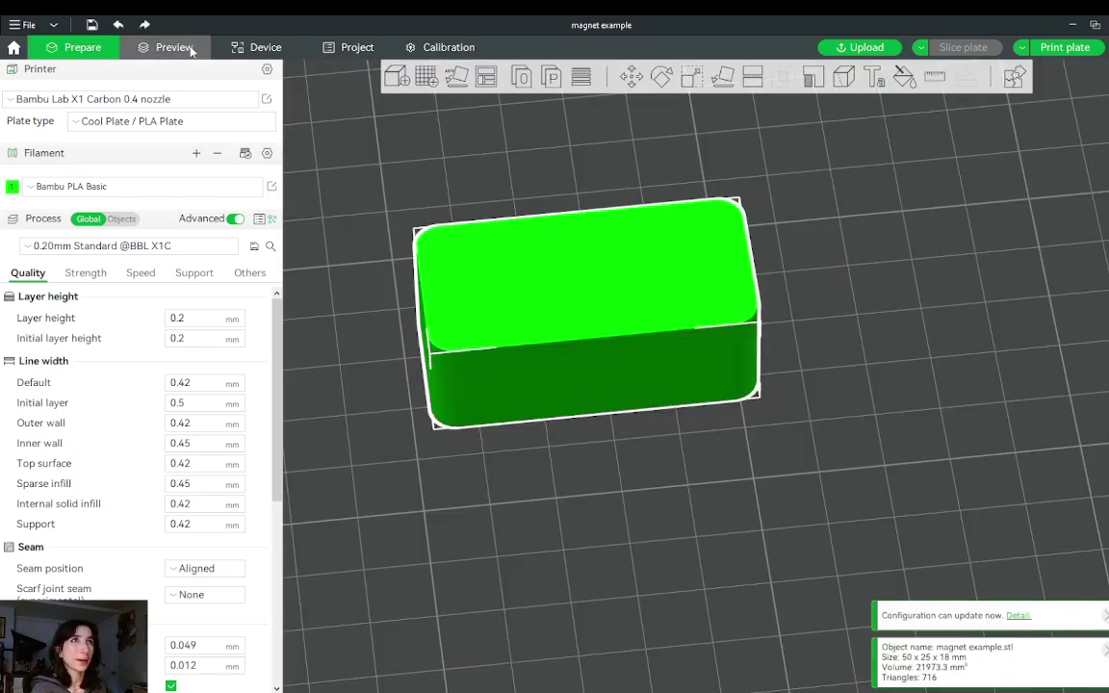
left_click(174, 47)
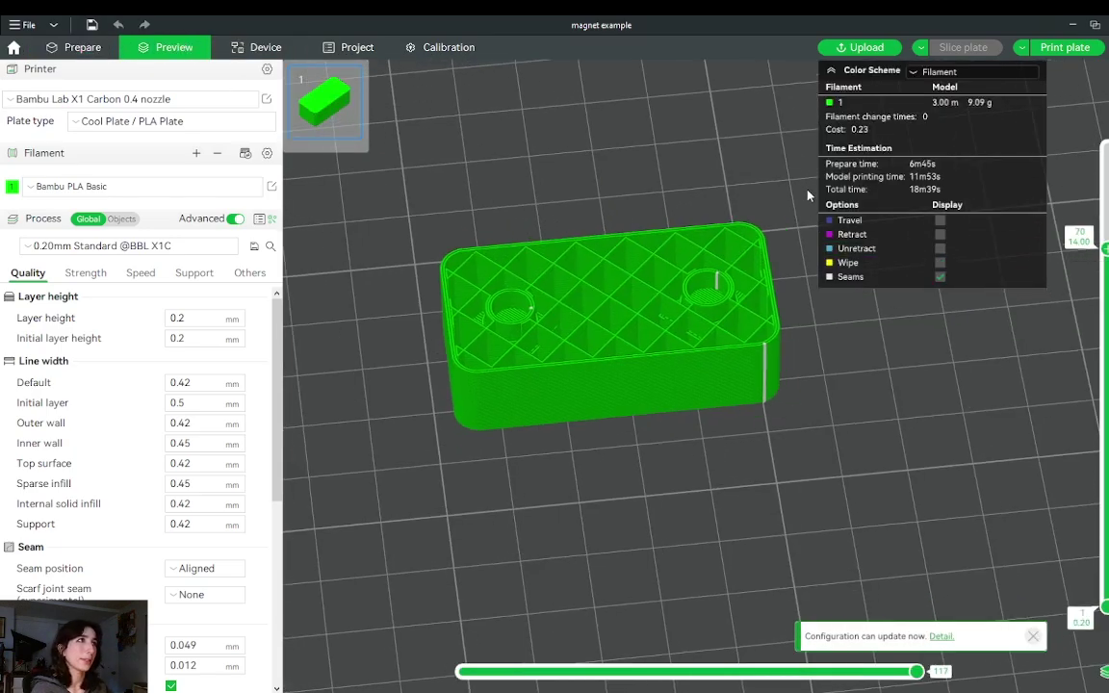
- Raise the layer preview to layer 73 at 14.60 mm and add a pause there, above the magnet holes
right_click_drag(808, 195, 742, 281)
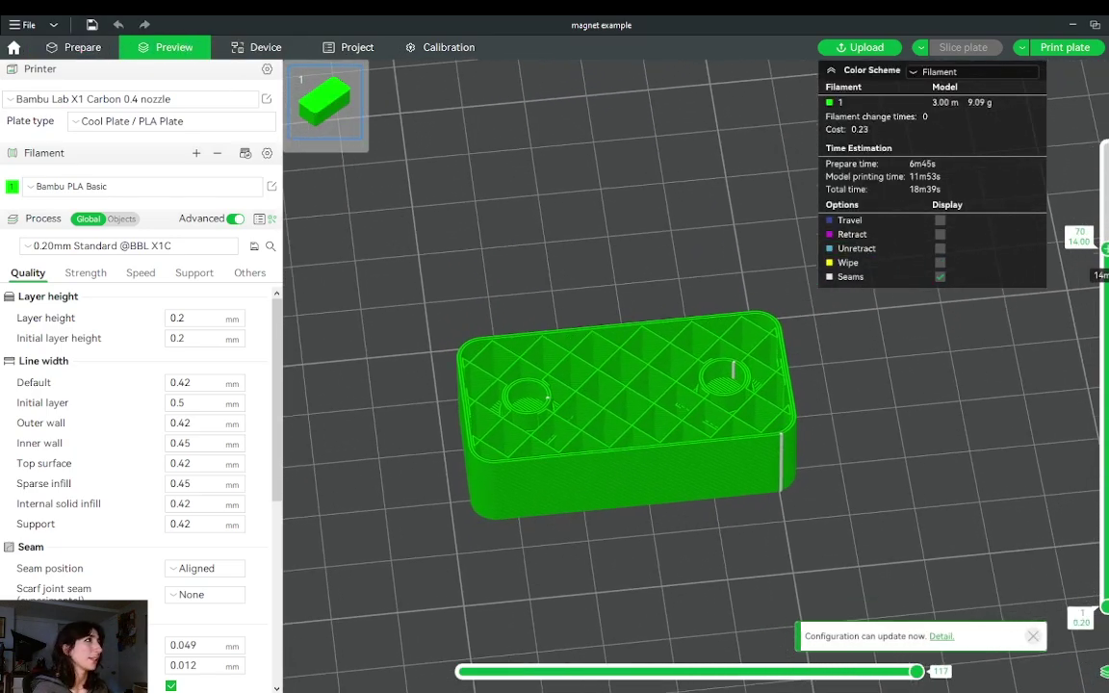
mouse_move(1104, 245)
left_mouse_down()
mouse_move(1104, 376)
mouse_move(1105, 231)
mouse_move(1104, 246)
mouse_move(1098, 240)
left_mouse_up()
scroll(516, 378, "up", 3)
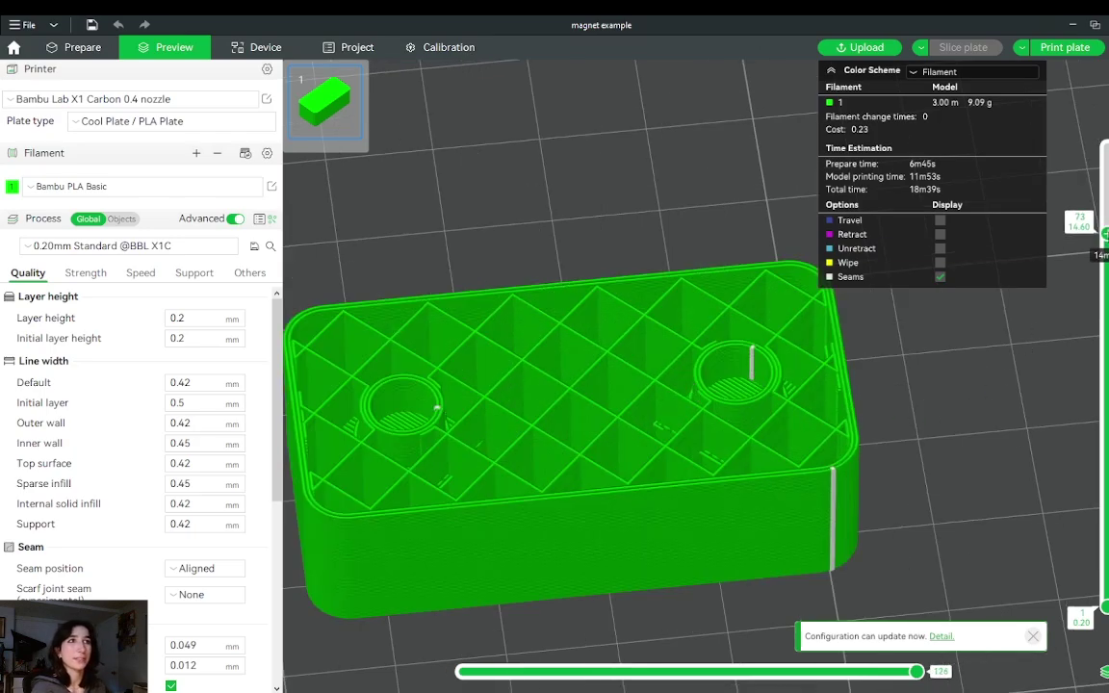
right_click(1103, 234)
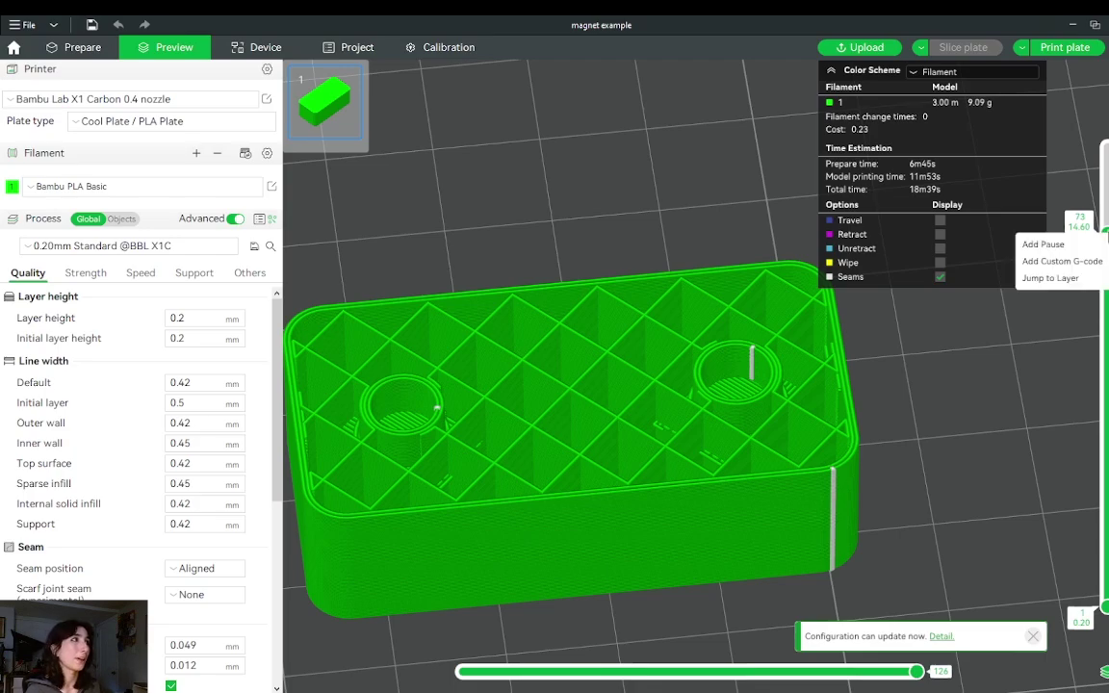
left_click(976, 240)
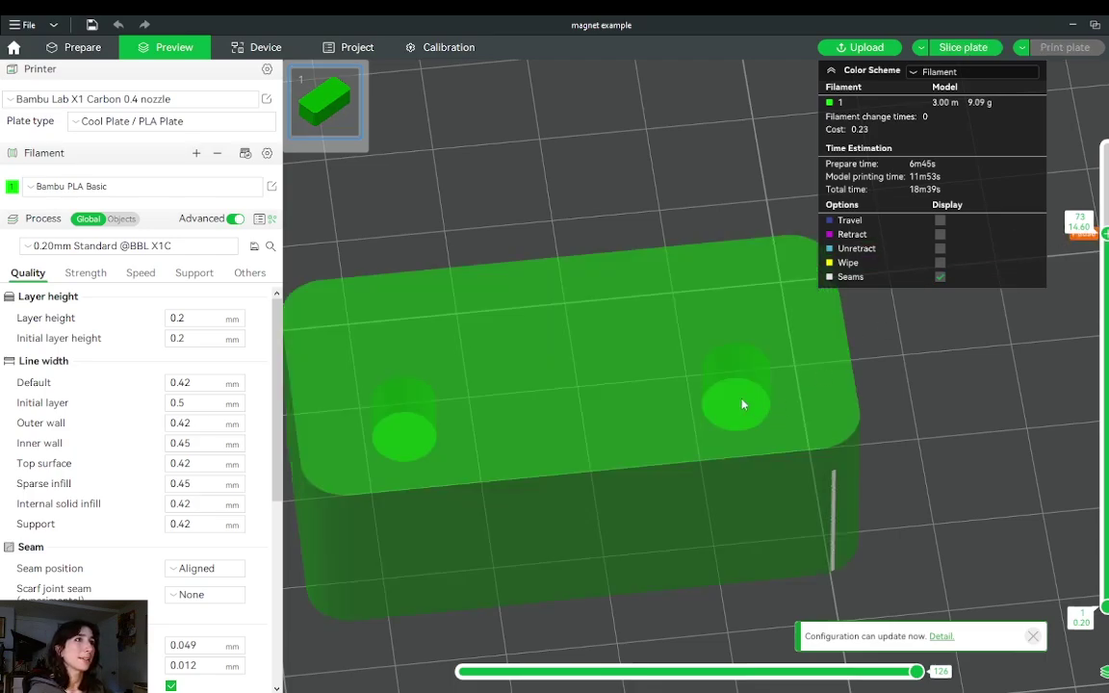
- Reslice the plate and raise the layer preview to layer 89 to examine the pause line around the block
scroll(808, 373, "up", 3)
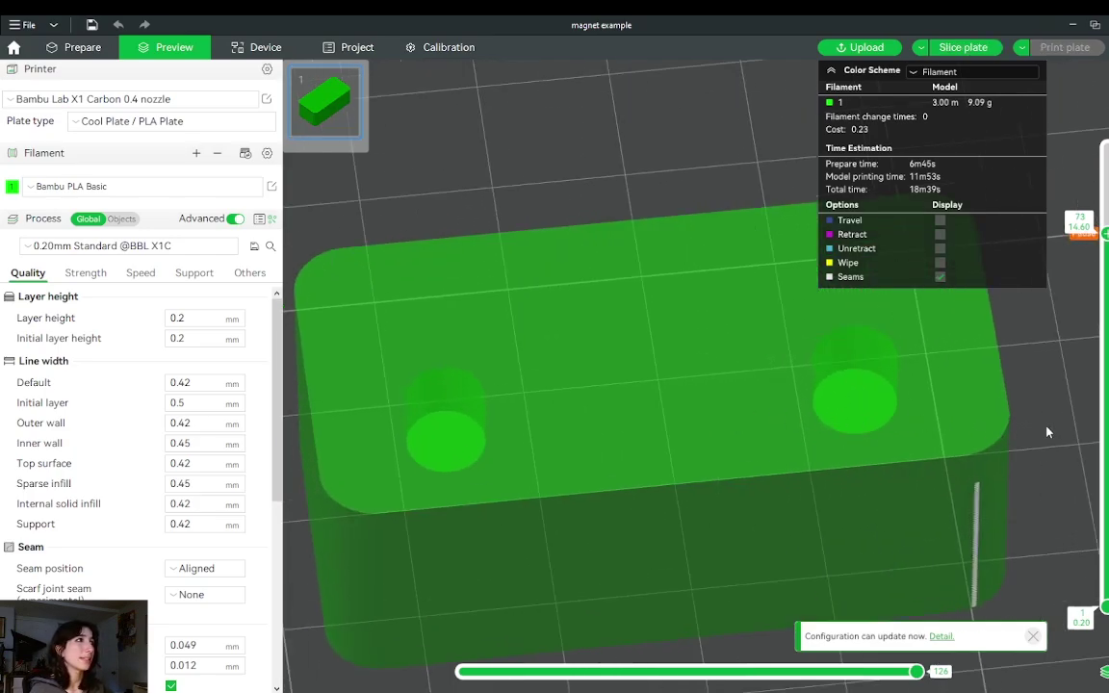
left_click_drag(941, 383, 1049, 414)
scroll(940, 421, "down", 4)
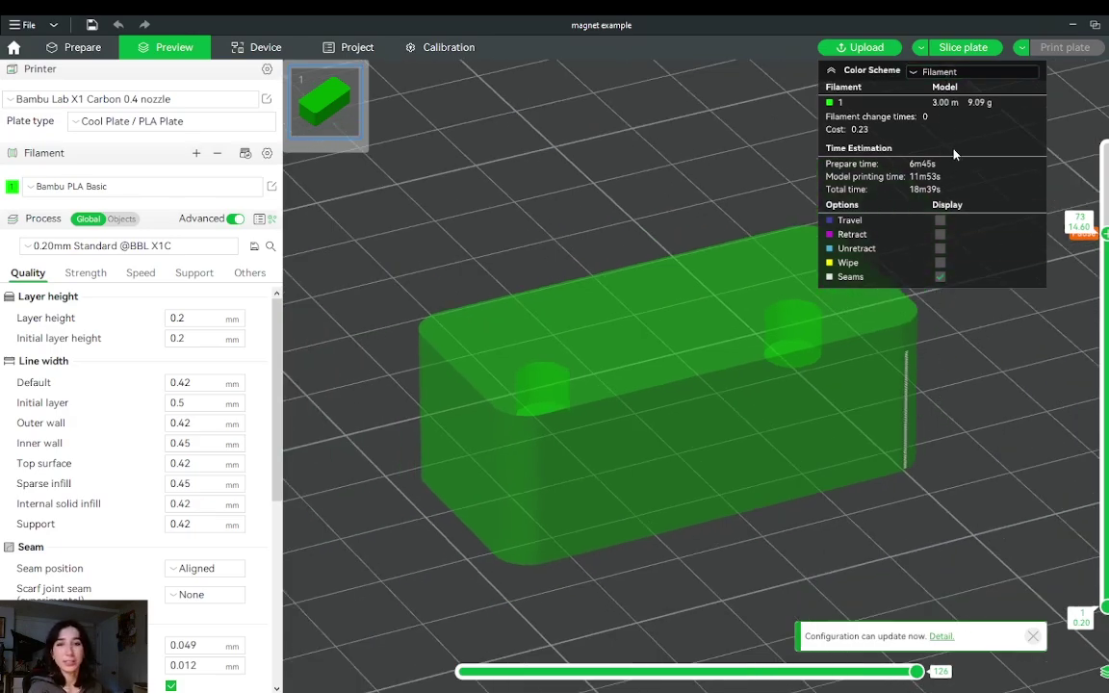
scroll(515, 426, "up", 5)
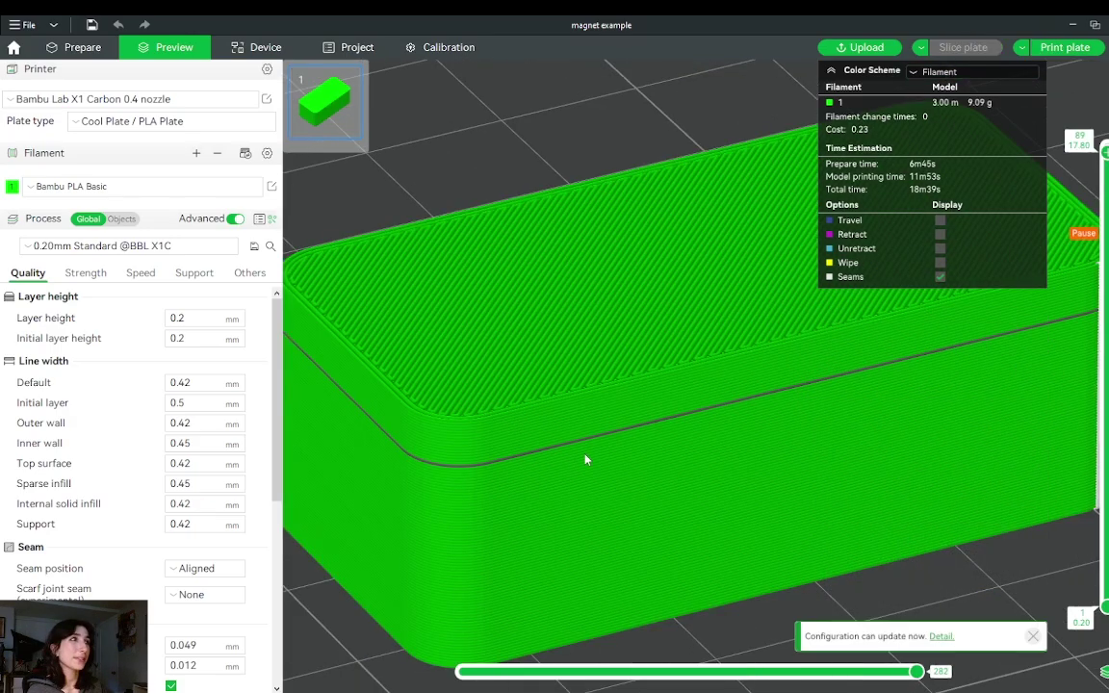
scroll(567, 463, "up", 3)
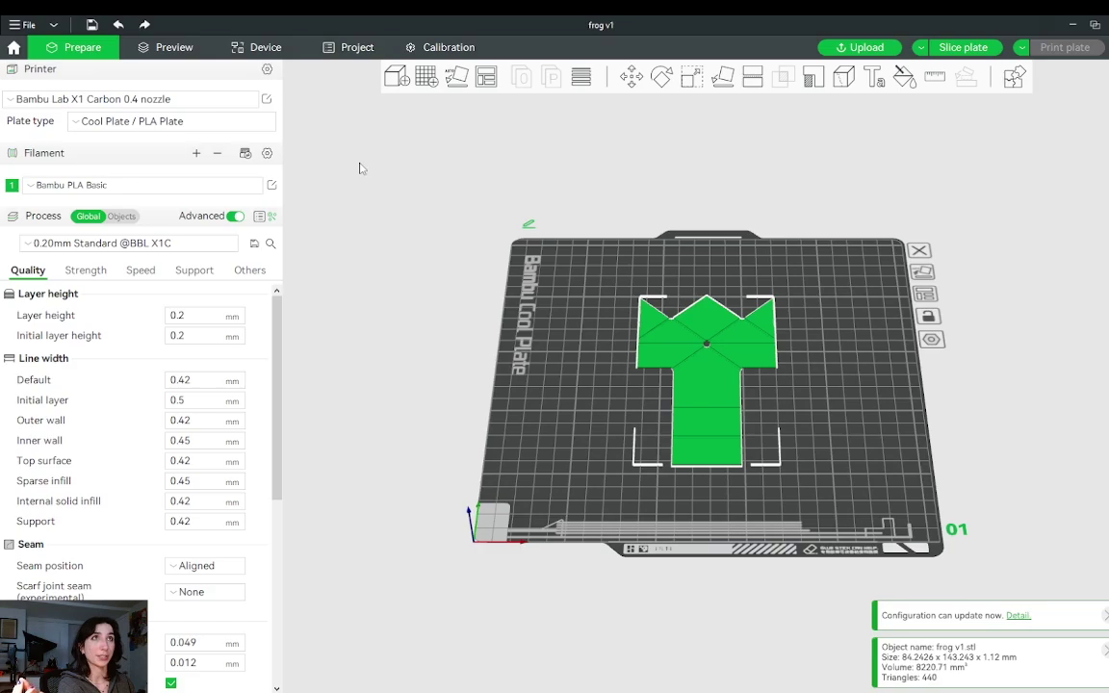
- Add a second Bambu PLA Basic filament and start Color Painting on the frog v1 model with the height range tool
left_click(196, 153)
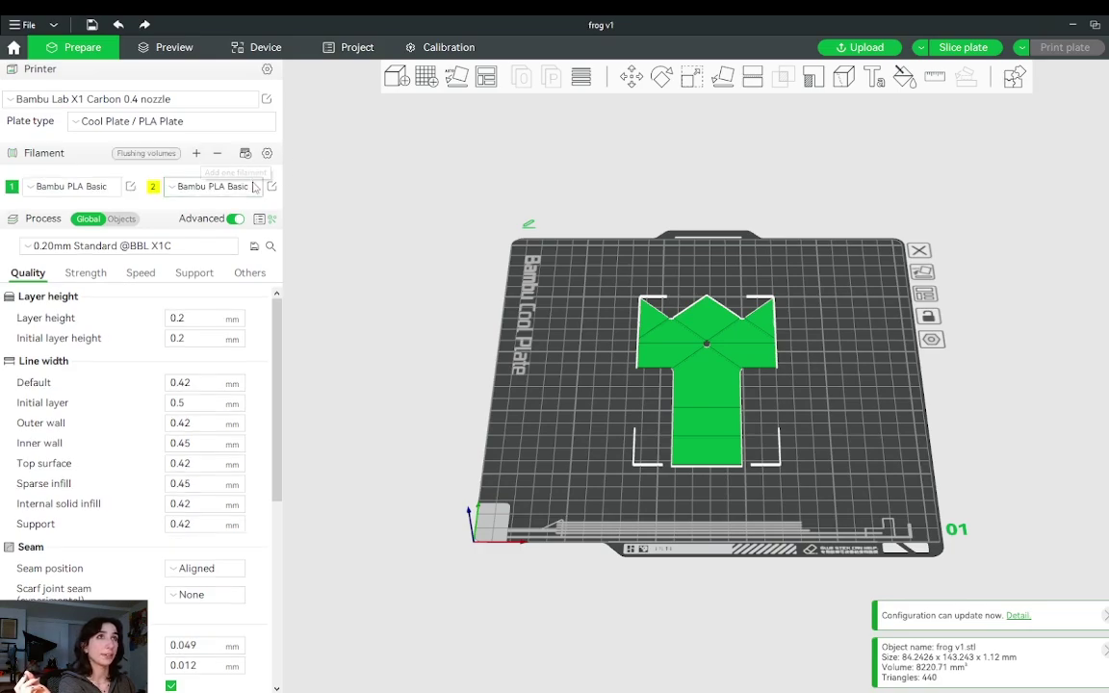
left_click_drag(818, 404, 837, 347)
scroll(840, 338, "up", 3)
scroll(1028, 332, "down", 2)
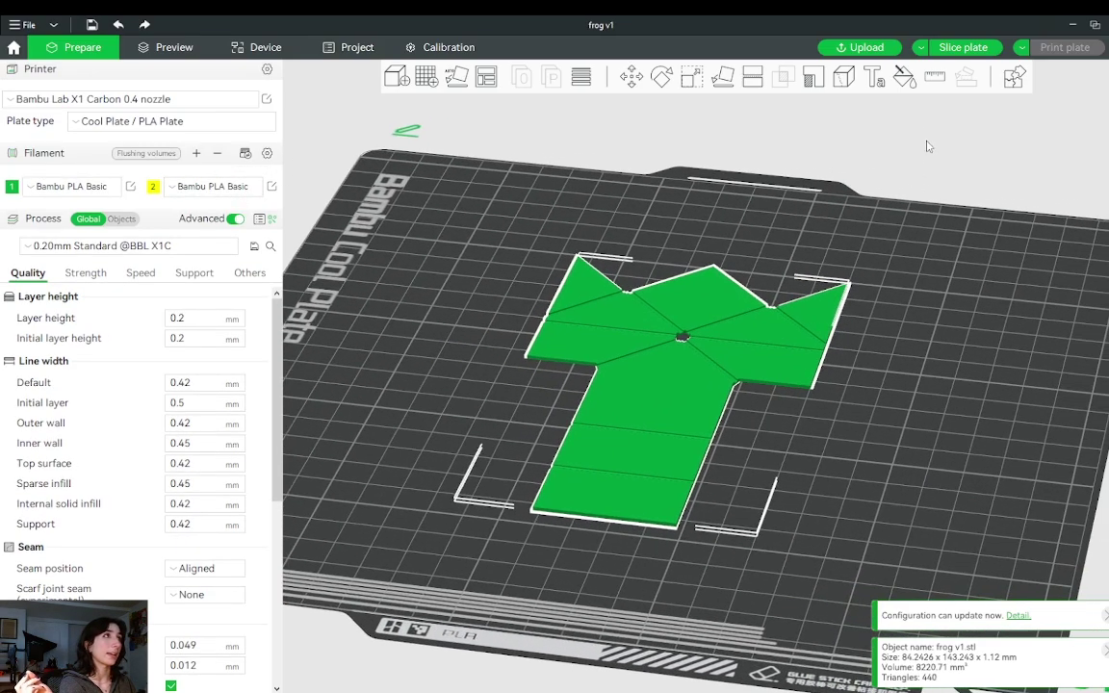
left_click(903, 76)
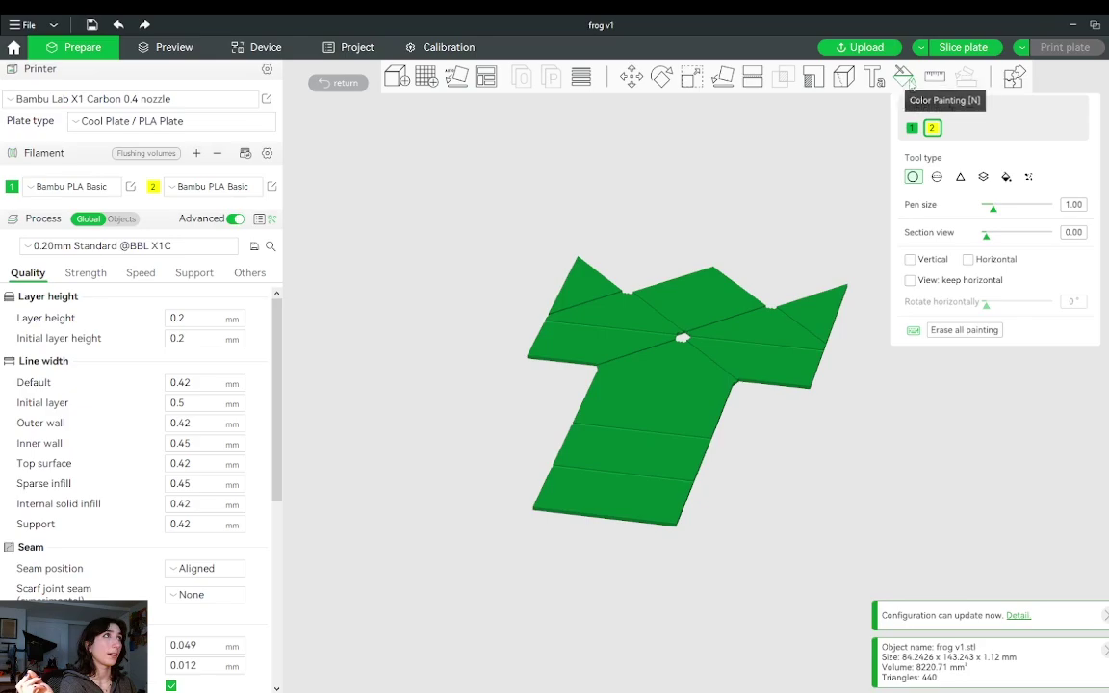
left_click(982, 180)
- Set the height range to 1.36 and paint the frog's upper layers with yellow filament 2 from the fold grooves upward
scroll(705, 297, "up", 5)
scroll(834, 145, "up", 6)
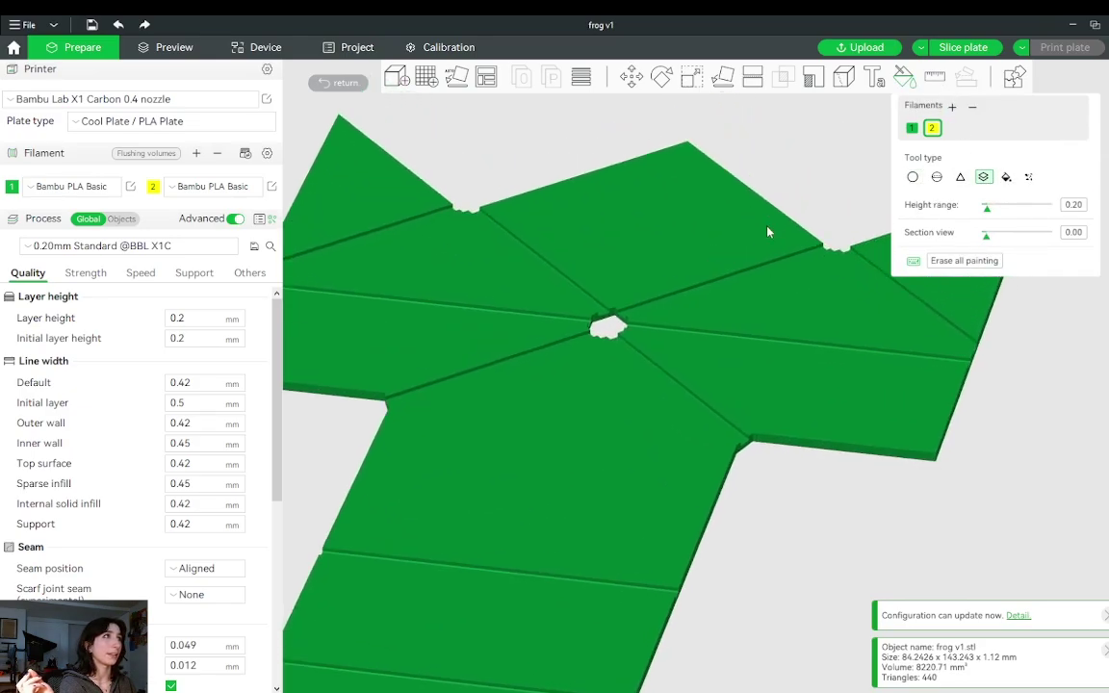
scroll(847, 183, "up", 5)
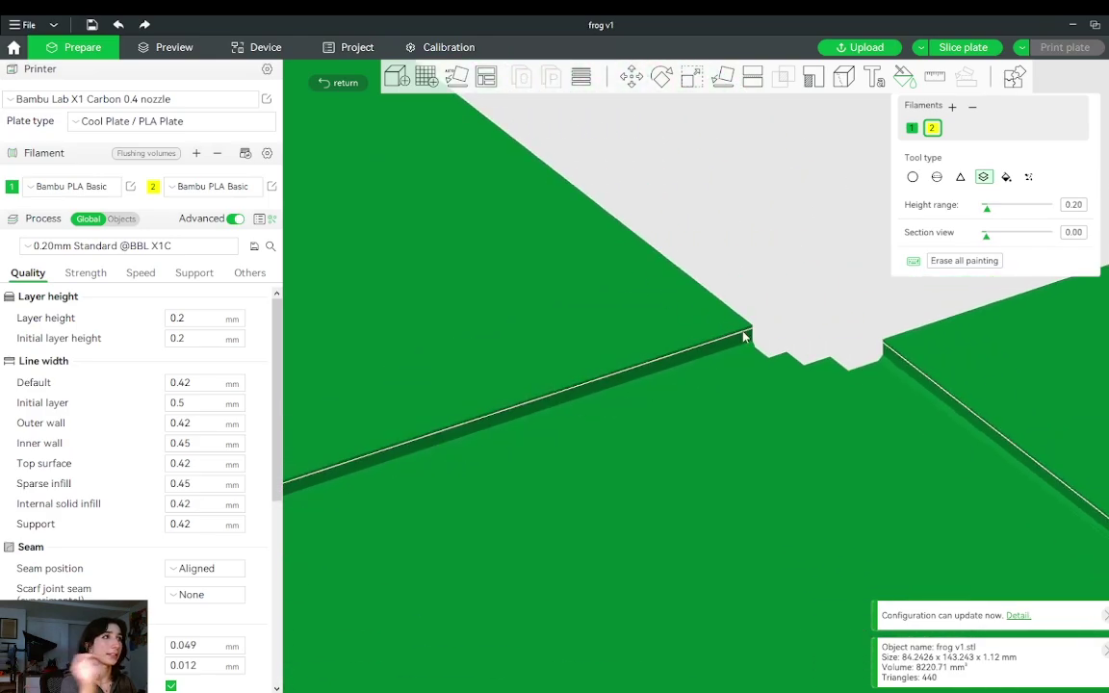
scroll(732, 342, "up", 2)
scroll(735, 347, "up", 1)
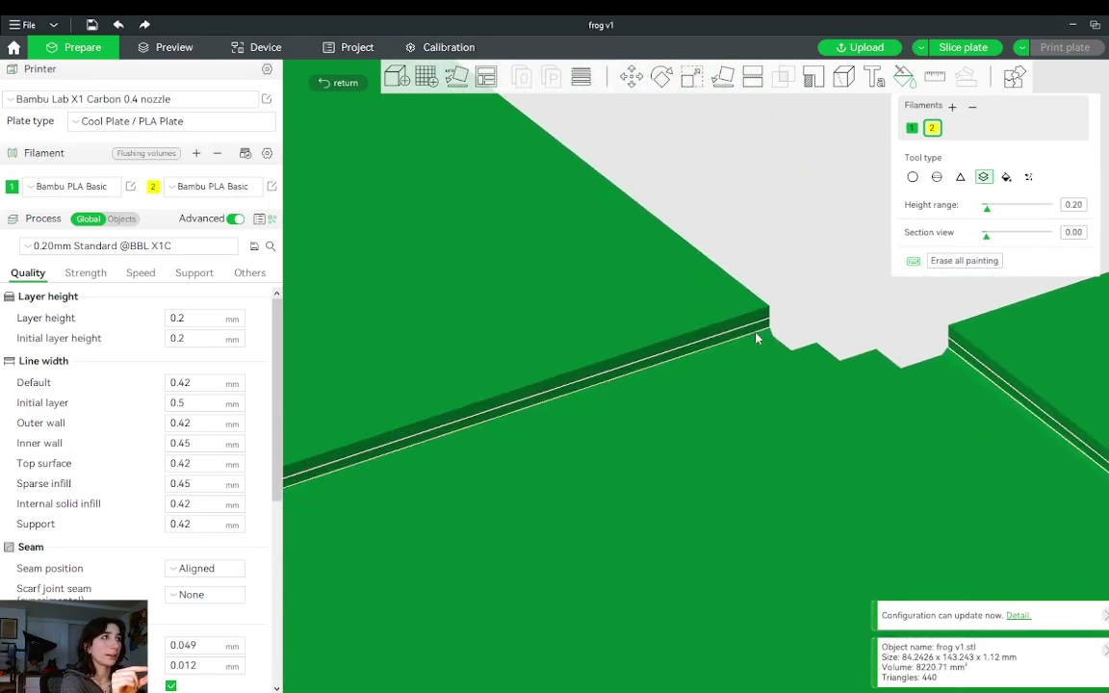
left_click(997, 209)
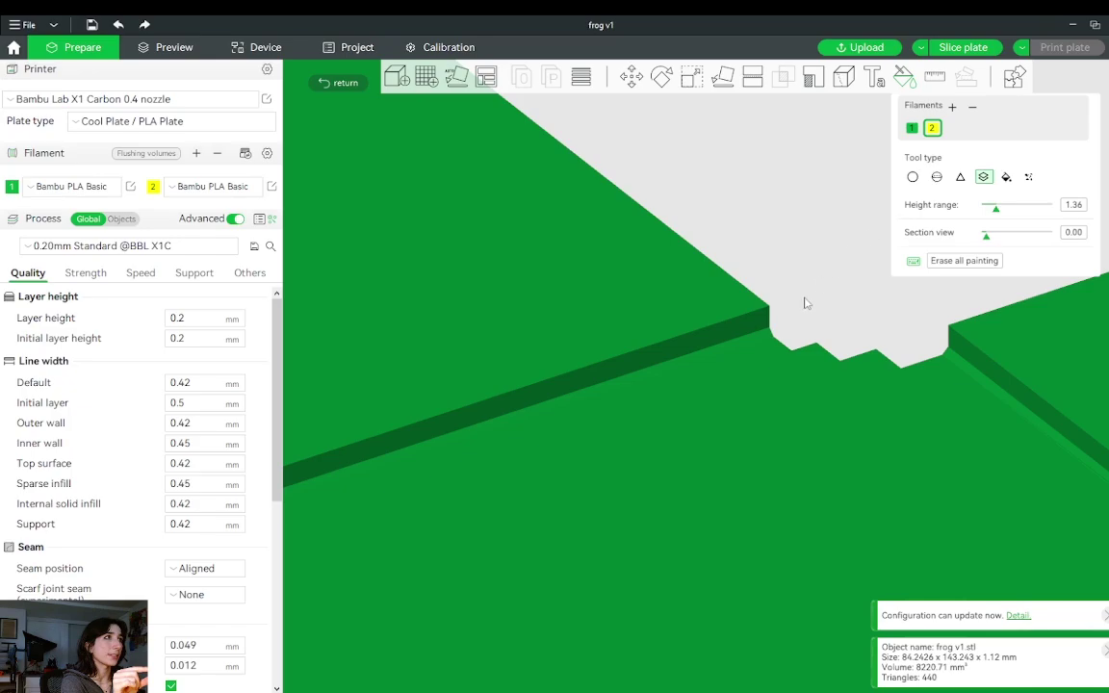
left_click(741, 340)
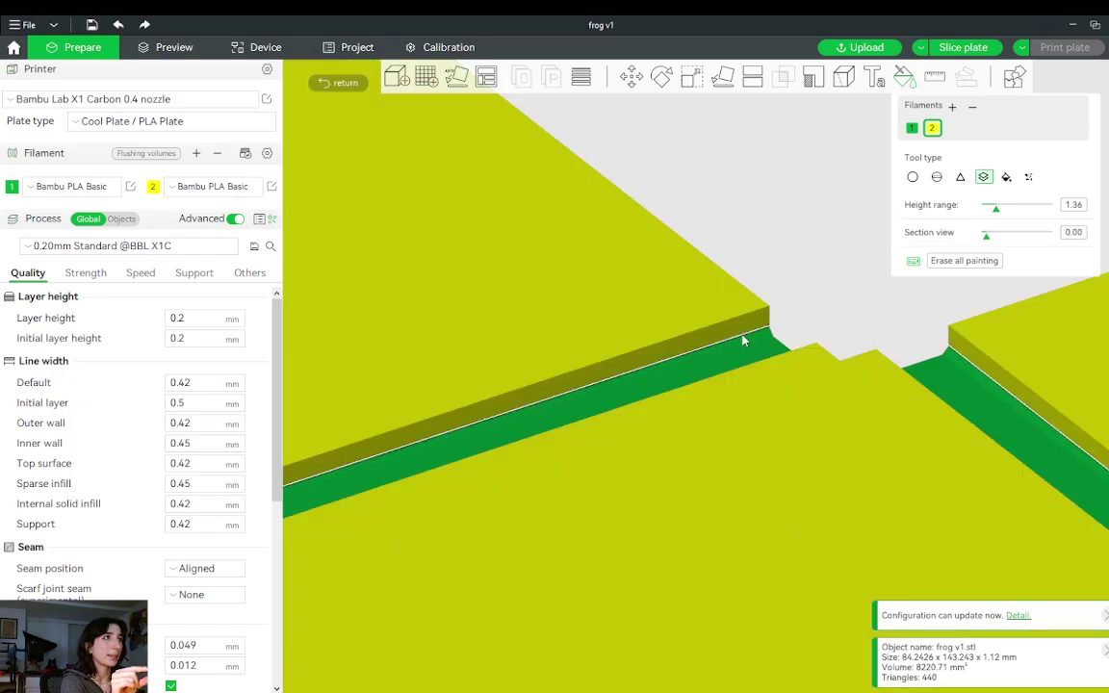
scroll(787, 272, "down", 5)
scroll(795, 254, "down", 2)
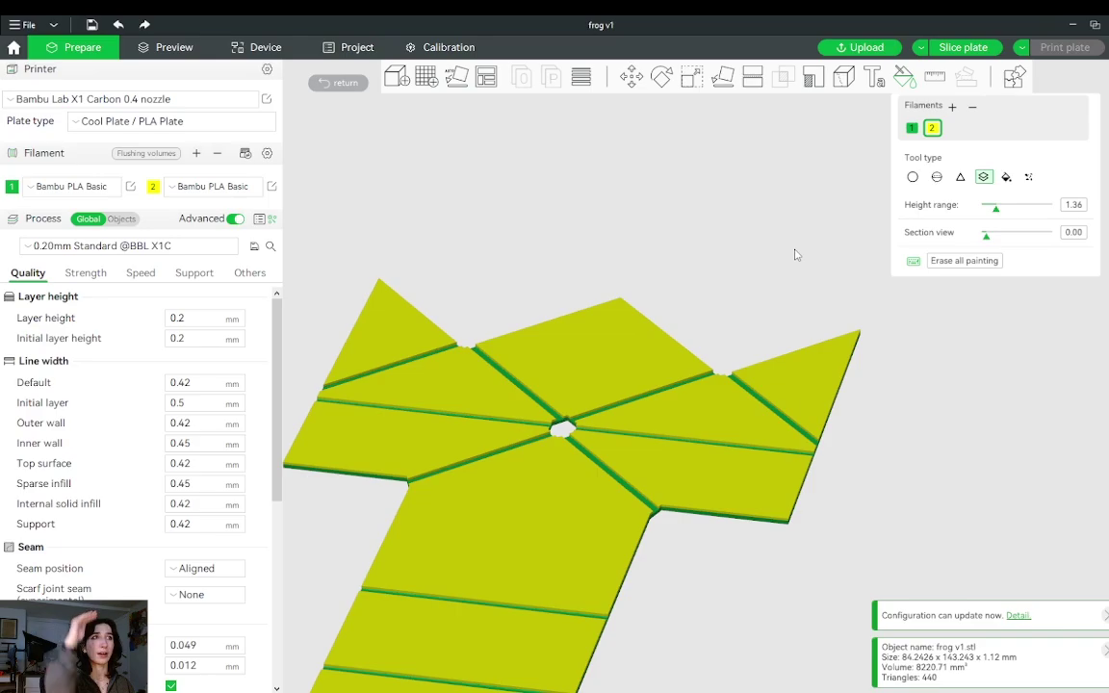
left_click_drag(676, 309, 787, 192)
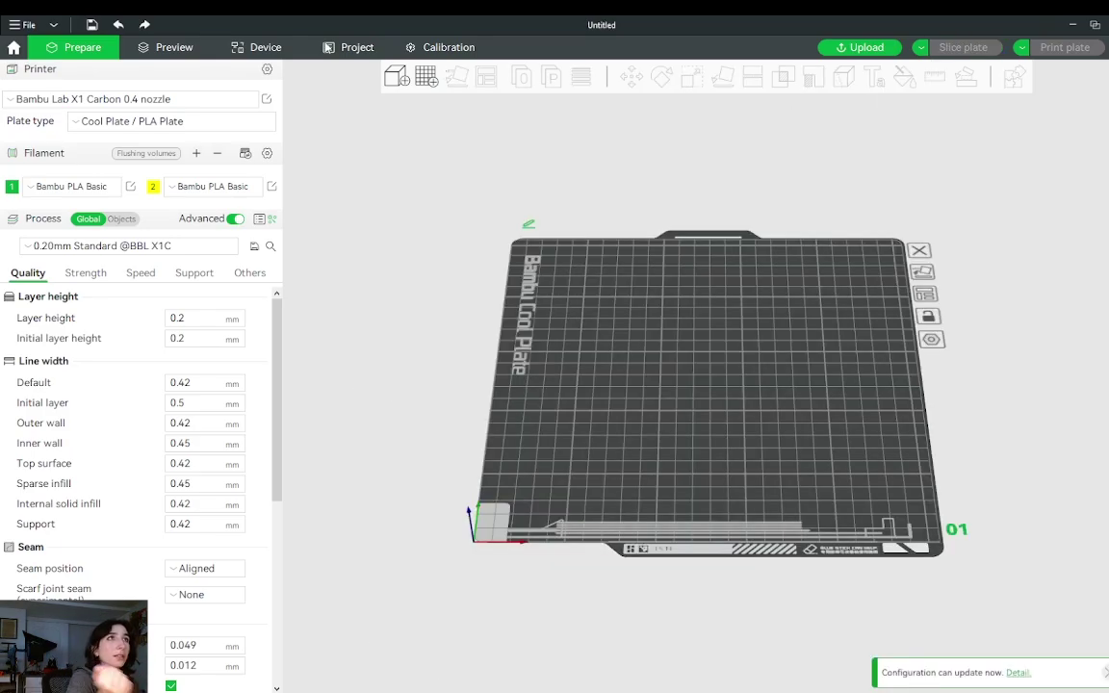
- Import cube keychain.stl from Downloads onto the empty plate
left_click(396, 76)
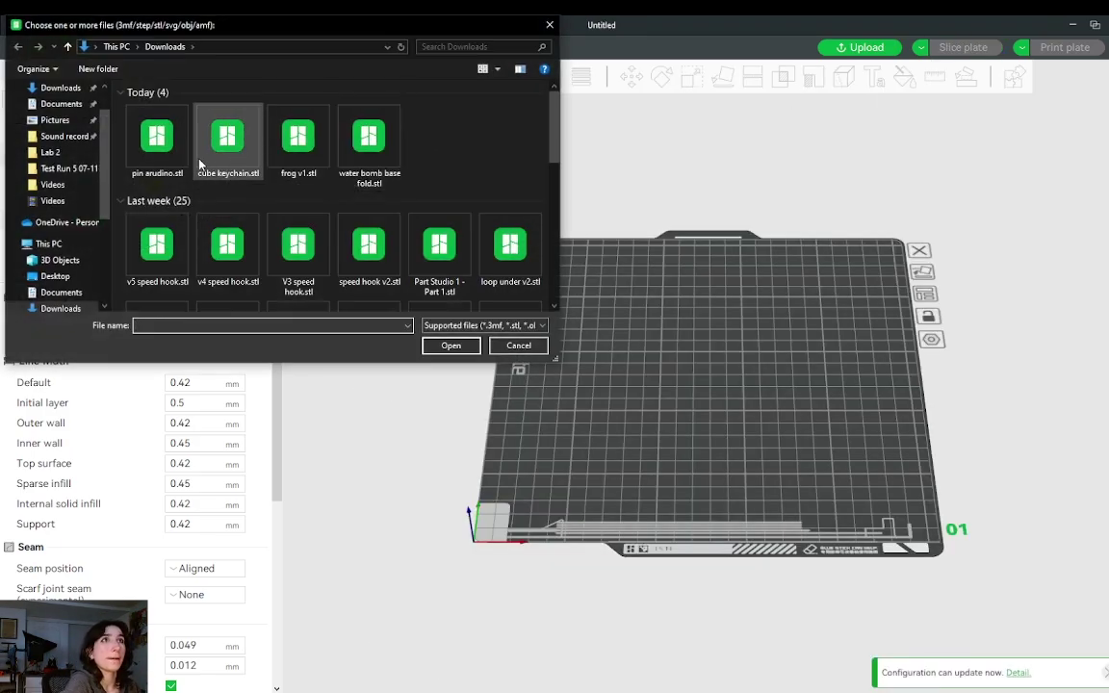
left_click(231, 154)
left_click(451, 344)
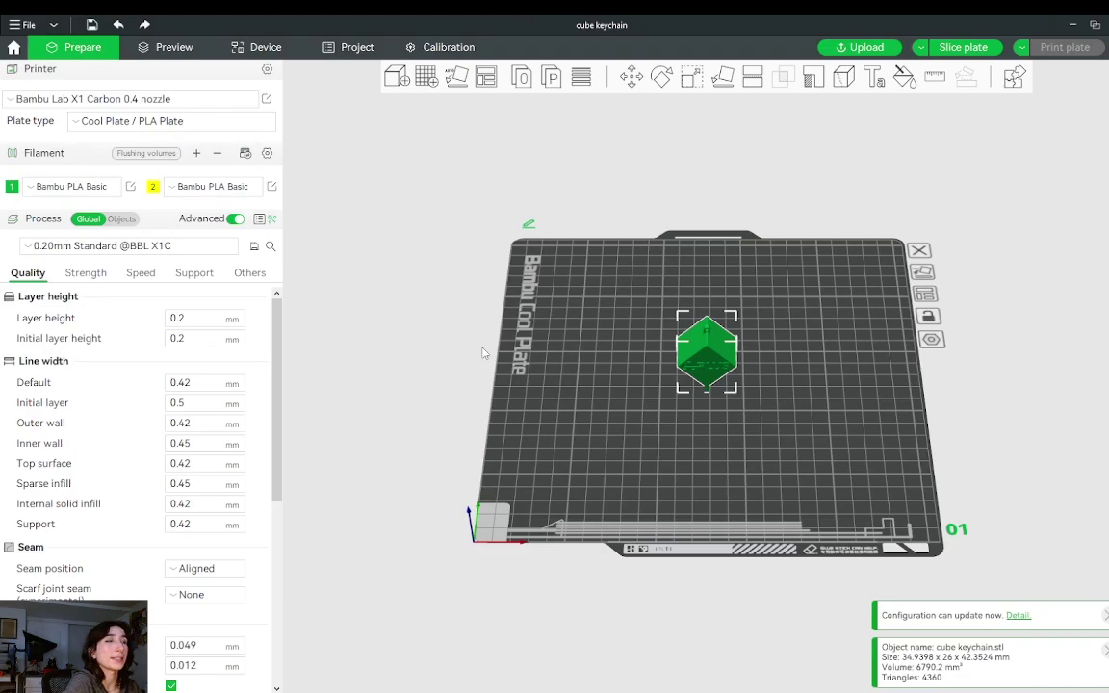
- Change the filament colours to gray for filament 1 and orange for filament 2
scroll(741, 302, "up", 5)
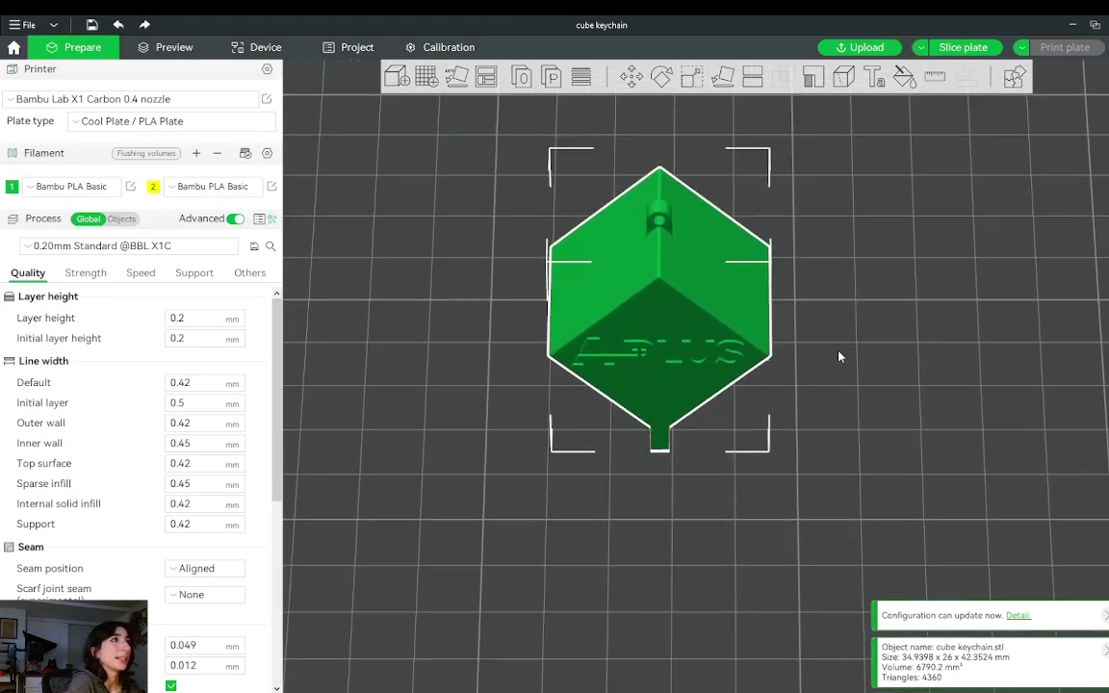
left_click_drag(823, 373, 787, 378)
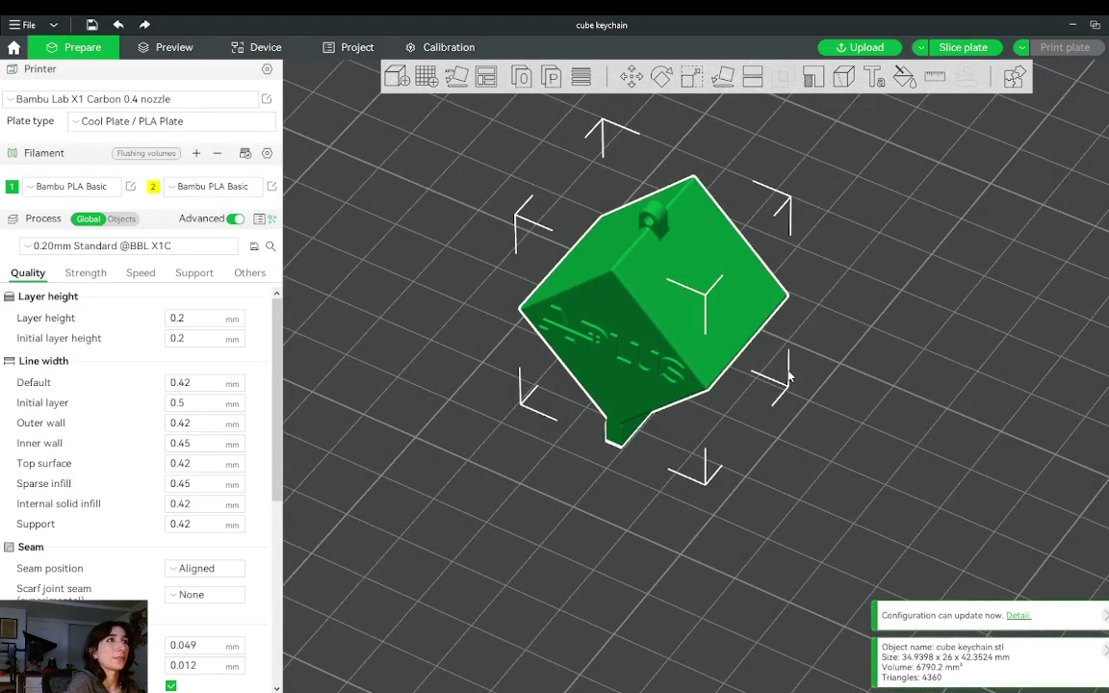
scroll(658, 391, "up", 4)
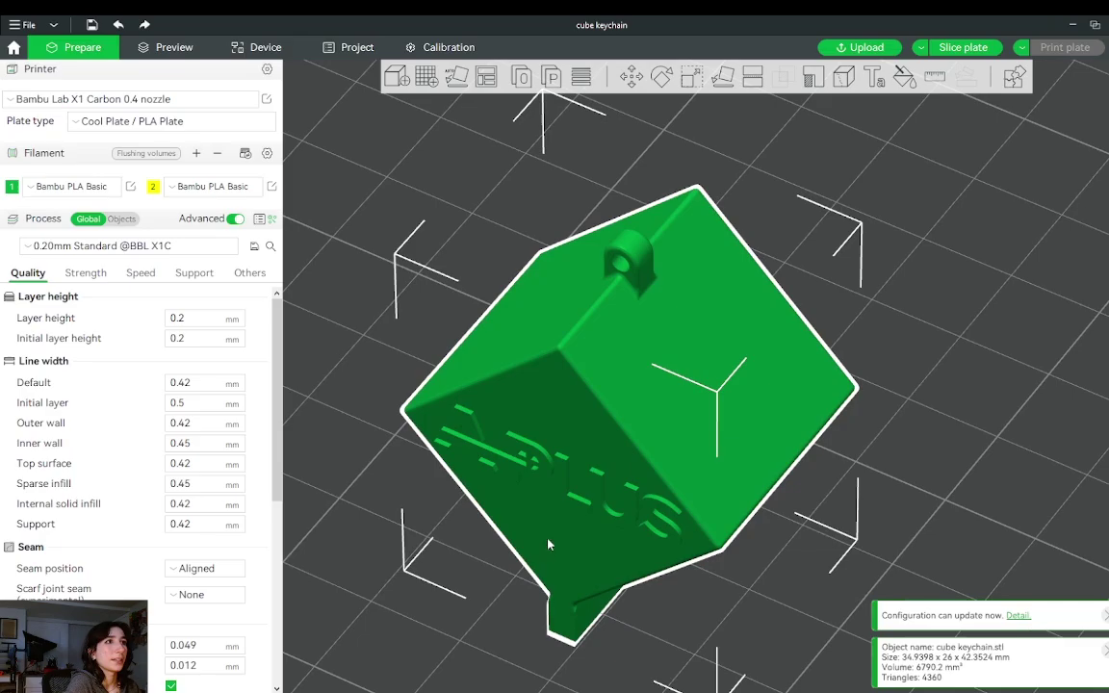
left_click_drag(525, 574, 456, 510)
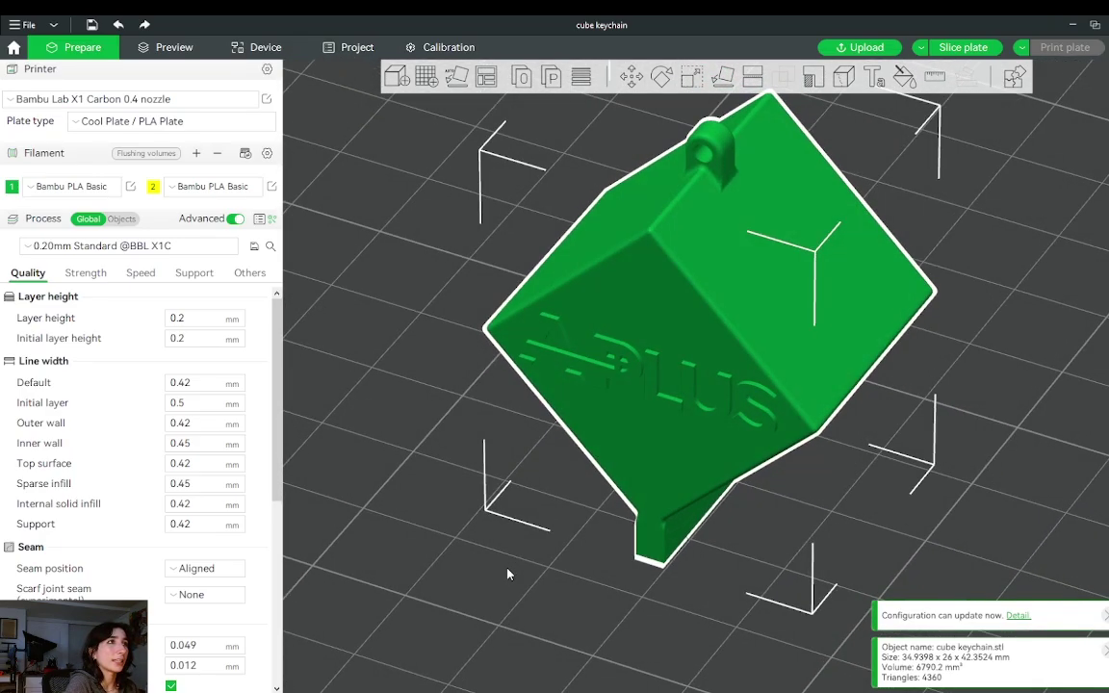
scroll(631, 352, "up", 3)
left_click(12, 186)
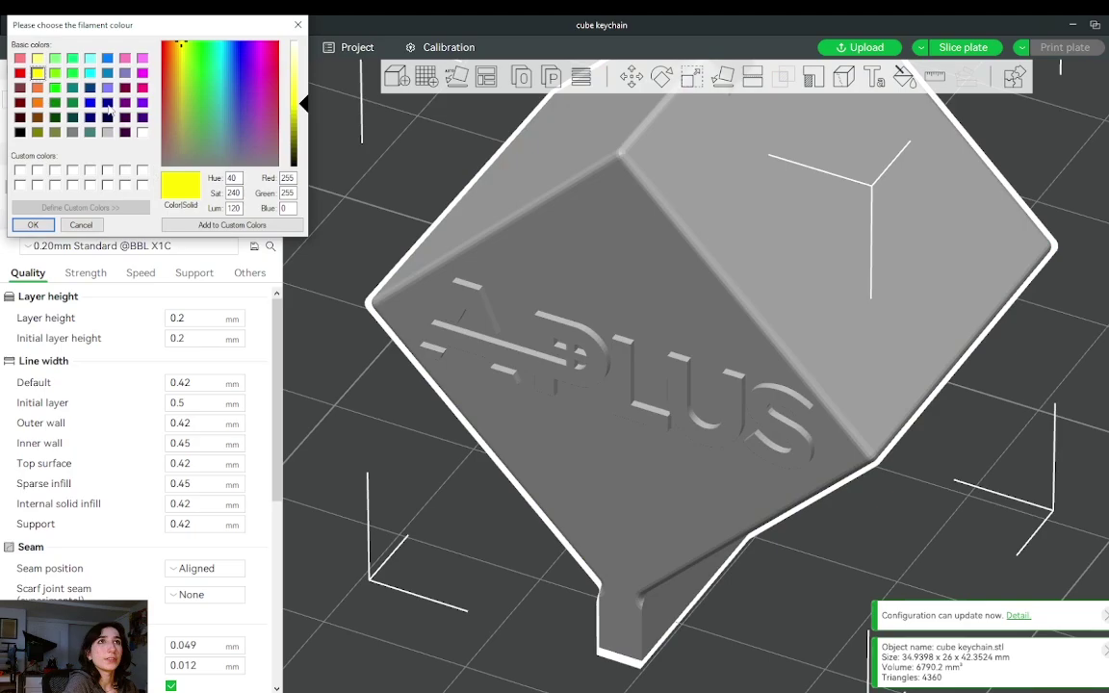
left_click(37, 102)
left_click(33, 224)
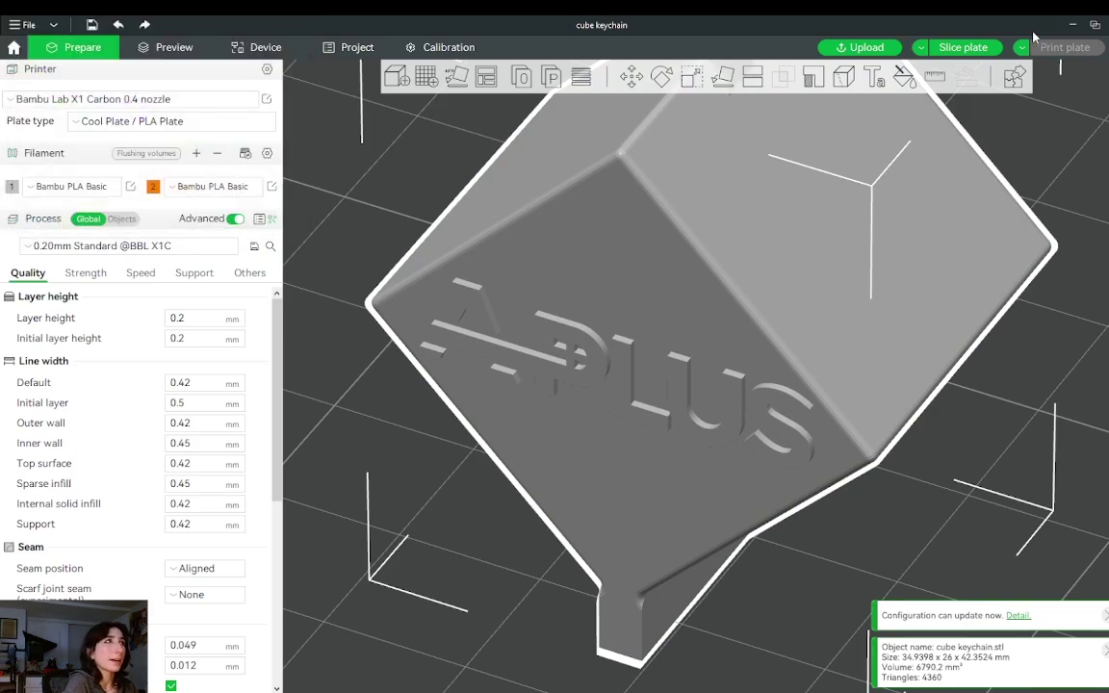
- Start Color Painting on the cube keychain with the Fill tool and fill the A and P faces with orange filament 2
left_click(903, 76)
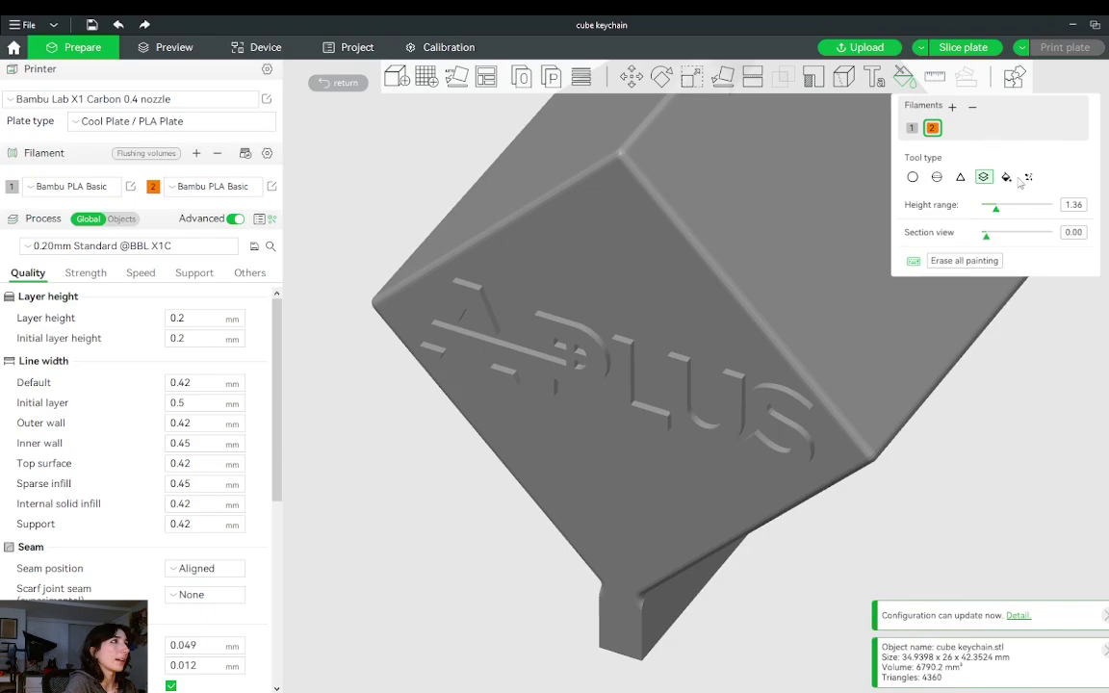
left_click(1006, 176)
left_click(583, 345)
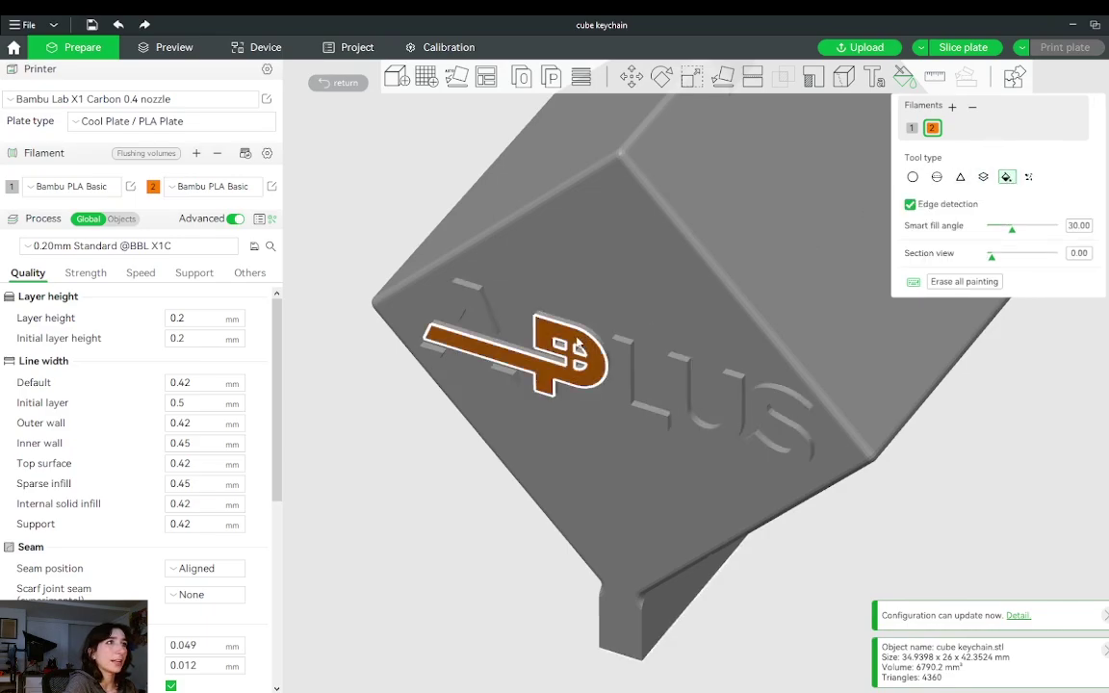
left_click(424, 298)
scroll(428, 347, "up", 3)
scroll(462, 356, "up", 2)
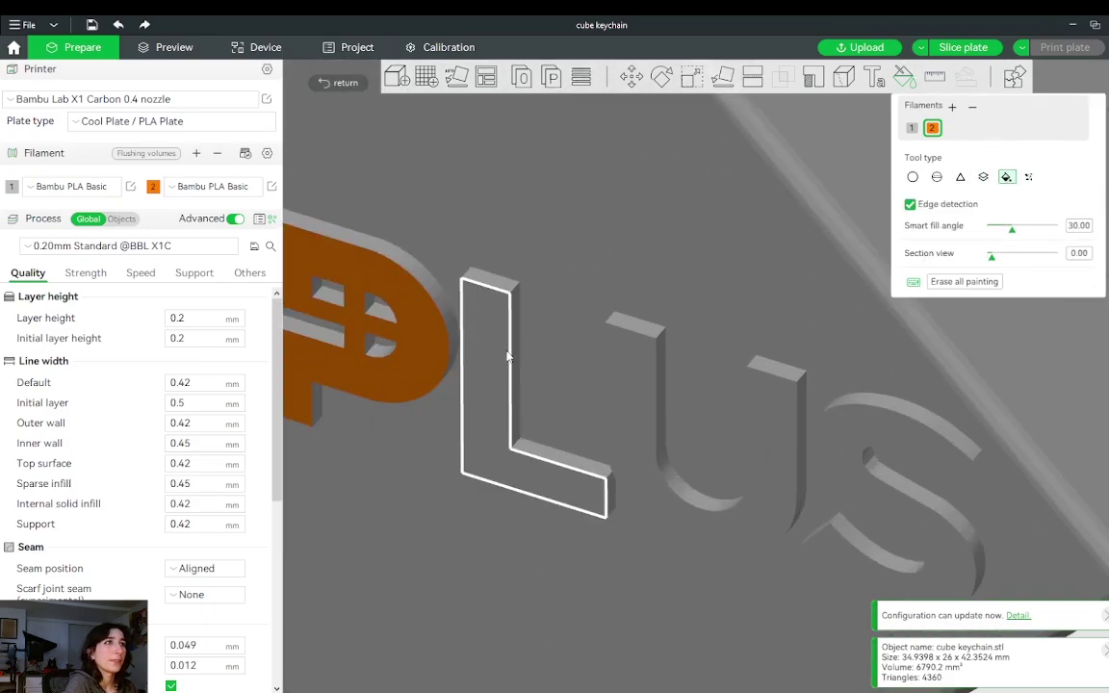
- Fill the front faces of the L and U and the whole S, including its side walls, with orange filament 2
left_click(525, 332)
left_click(541, 319)
key("ctrl+z")
left_click(618, 366)
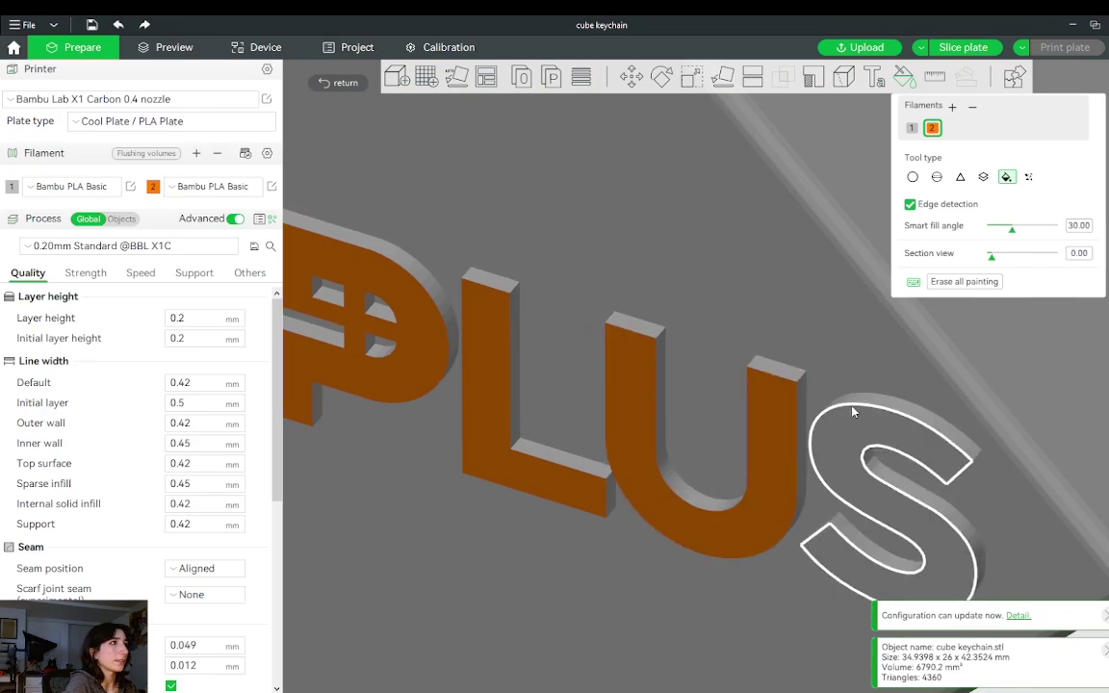
left_click(866, 452)
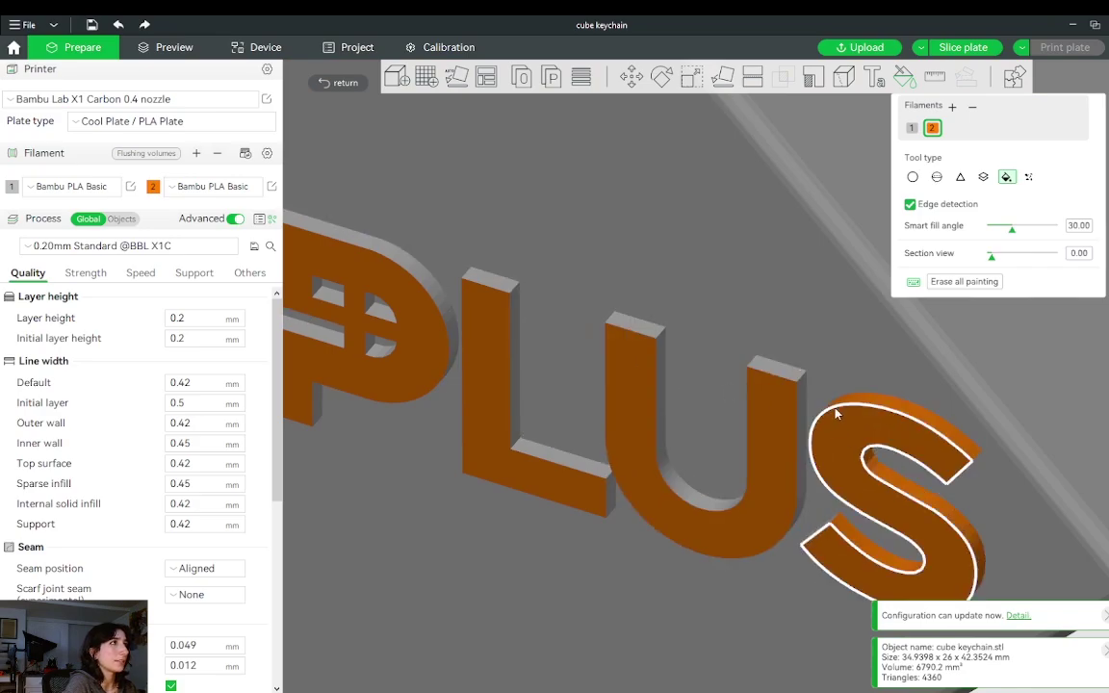
- Set the circle brush's pen size to 0.14 and paint the upper side edge of the L orange
left_click_drag(847, 413, 827, 164)
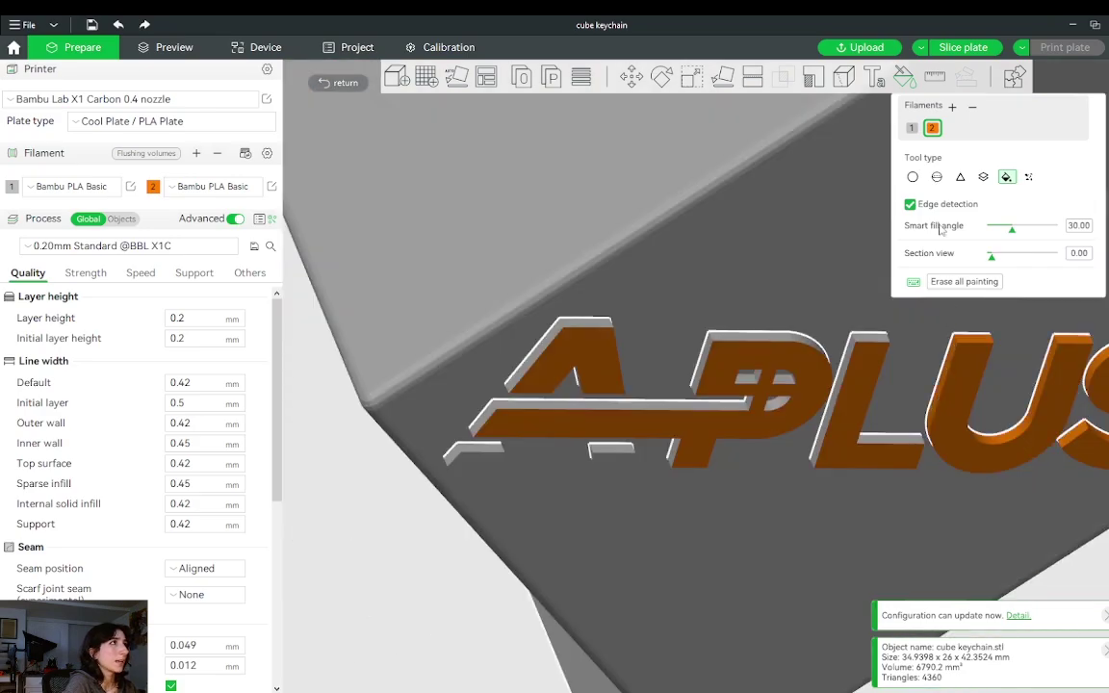
left_click(912, 177)
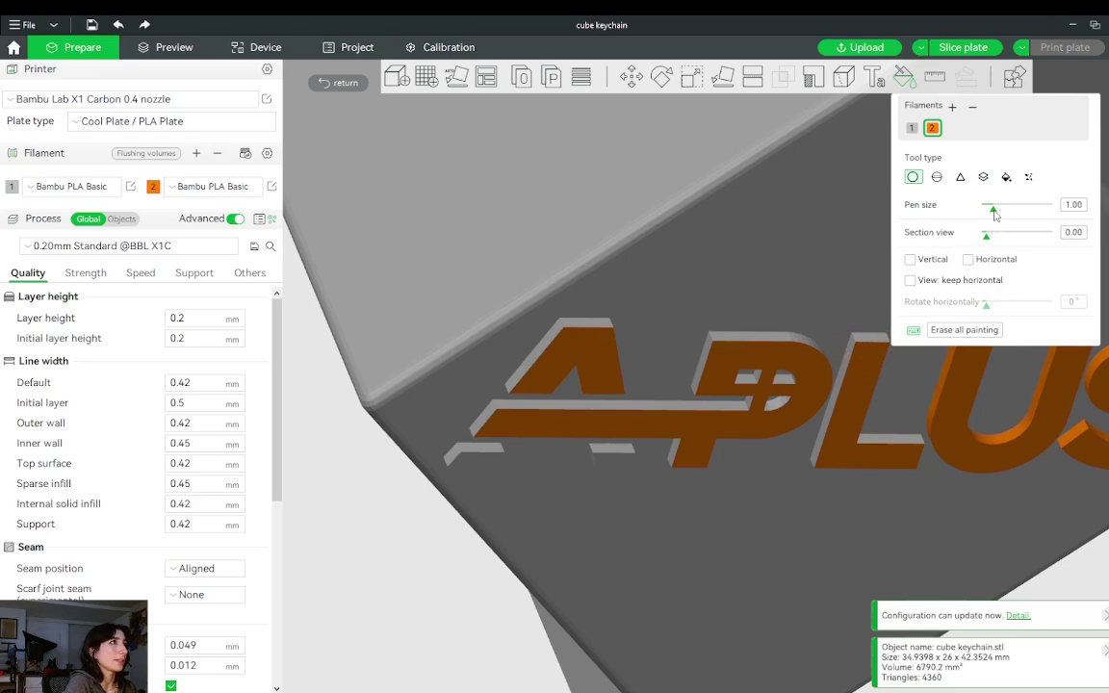
scroll(865, 327, "down", 5, "alt")
left_click_drag(865, 339, 883, 339)
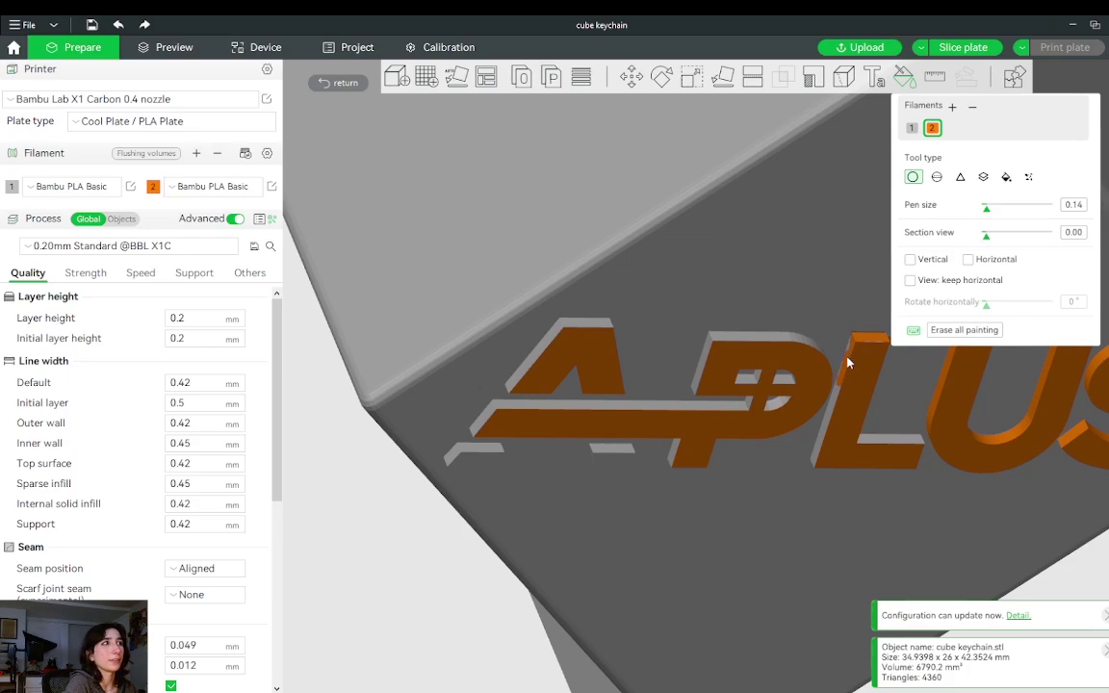
- Fill the remaining side walls of the A and P lettering with orange and leave Color Painting
key("f")
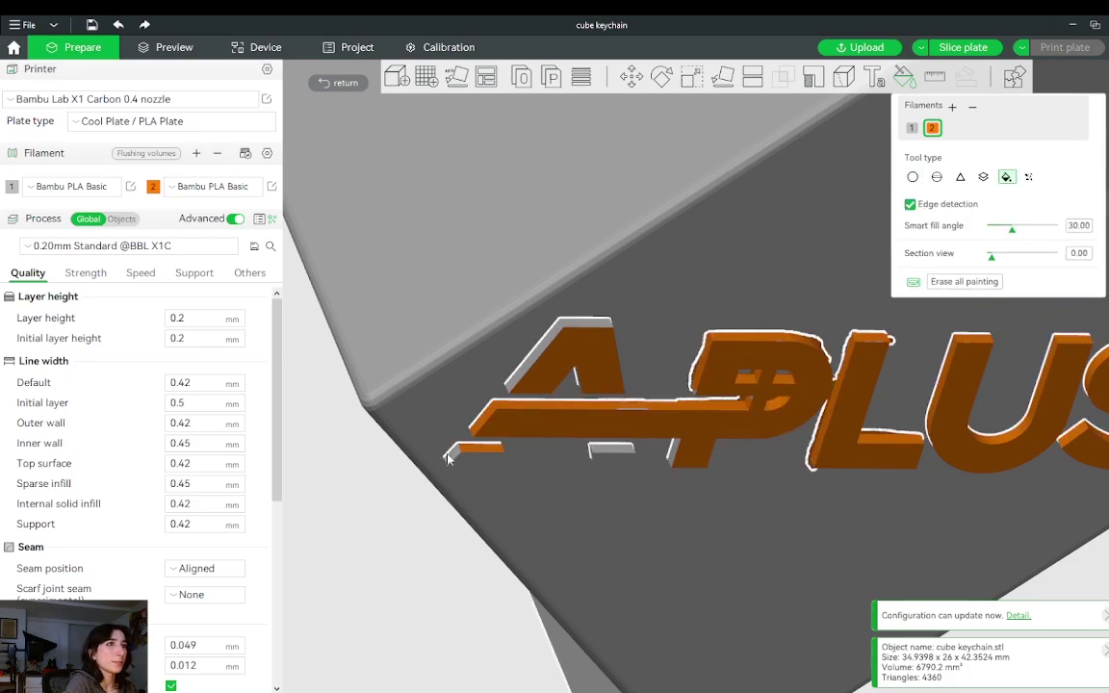
left_click(458, 451)
mouse_move(603, 454)
left_mouse_down()
mouse_move(646, 430)
mouse_move(643, 489)
left_mouse_up()
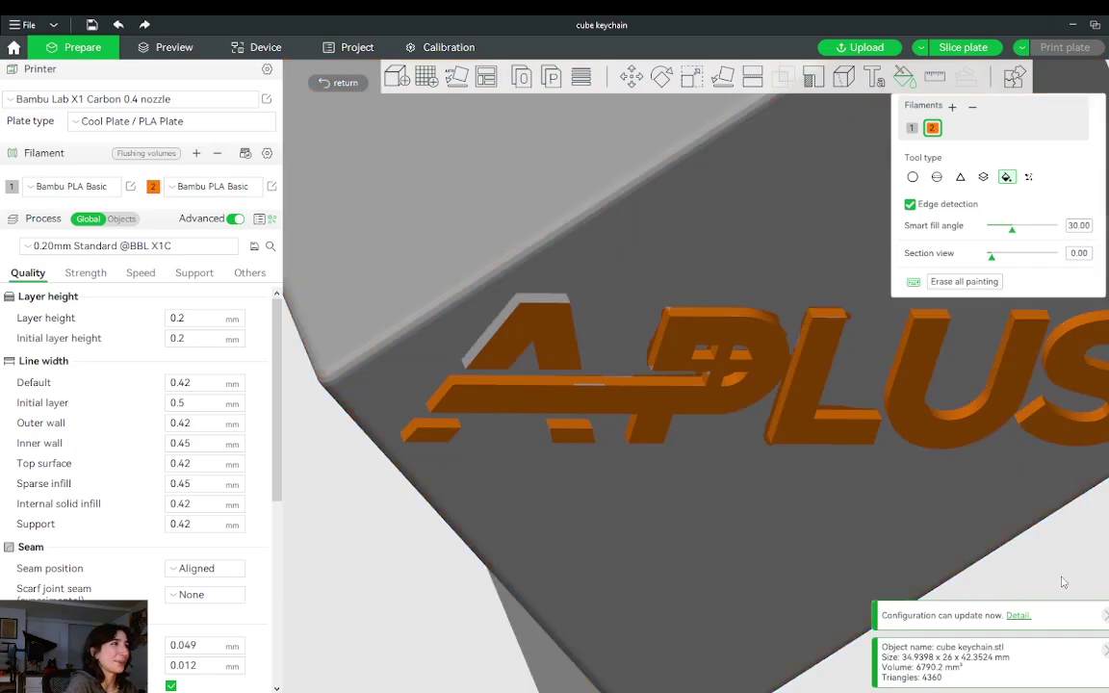
left_click_drag(994, 593, 645, 153)
left_click(905, 76)
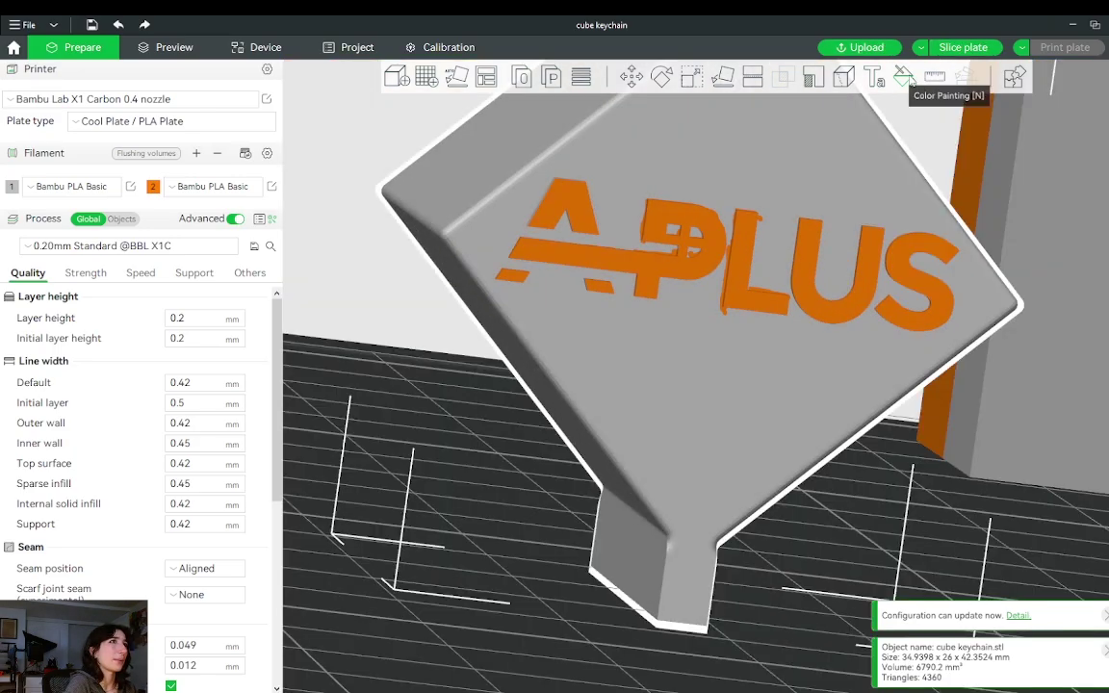
- Slice the cube keychain plate and examine the two-colour lettering layer by layer in the preview
left_click_drag(835, 149, 881, 67)
left_click(974, 47)
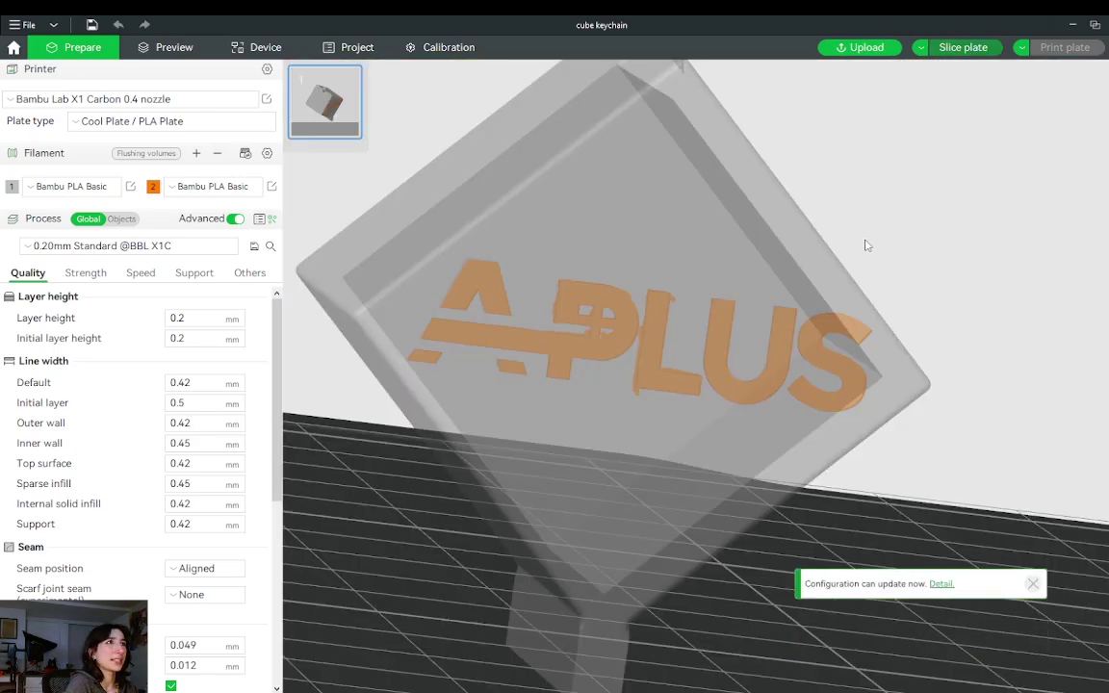
left_click_drag(746, 172, 729, 186)
scroll(538, 505, "up", 5)
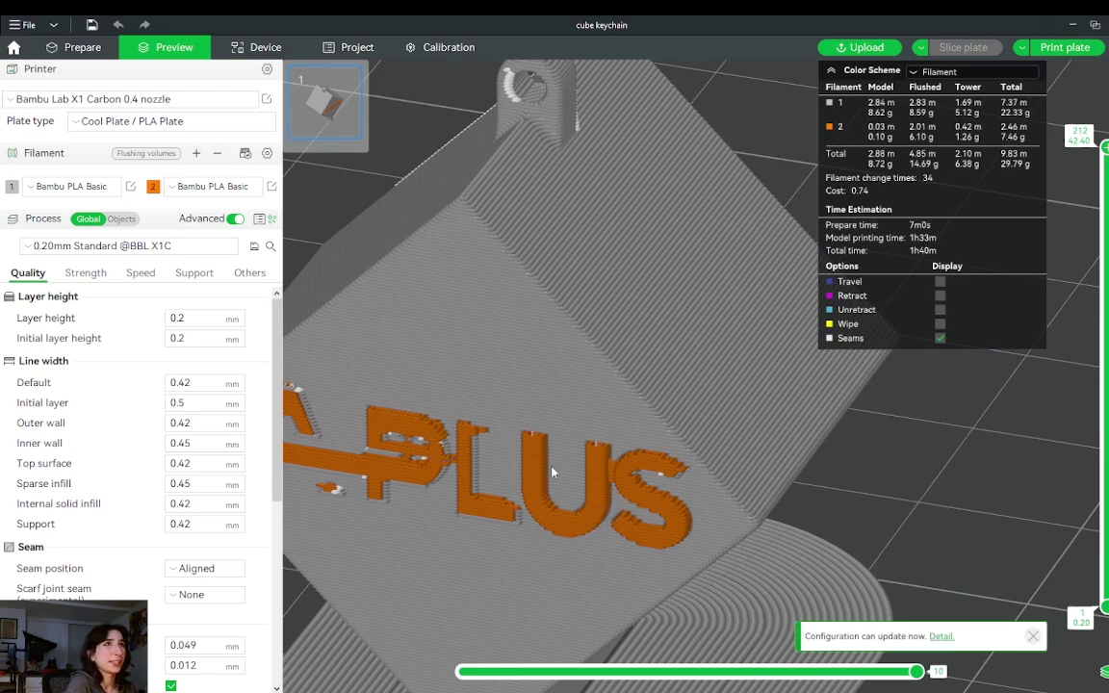
key("Tab")
key("Tab")
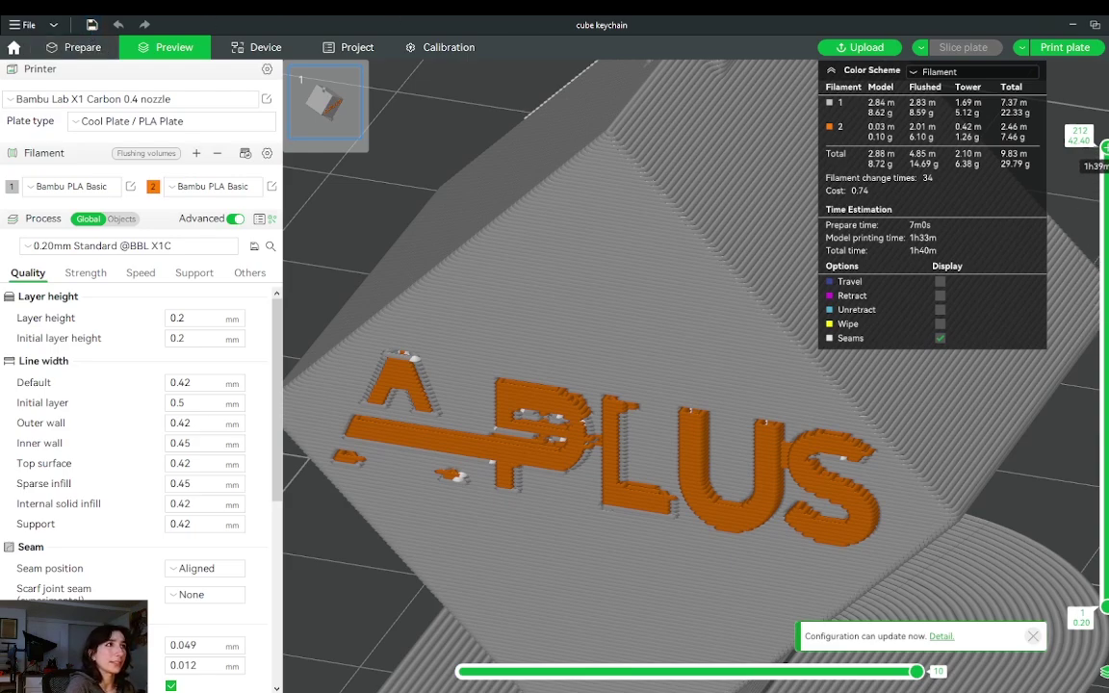
left_click_drag(1105, 146, 1104, 370)
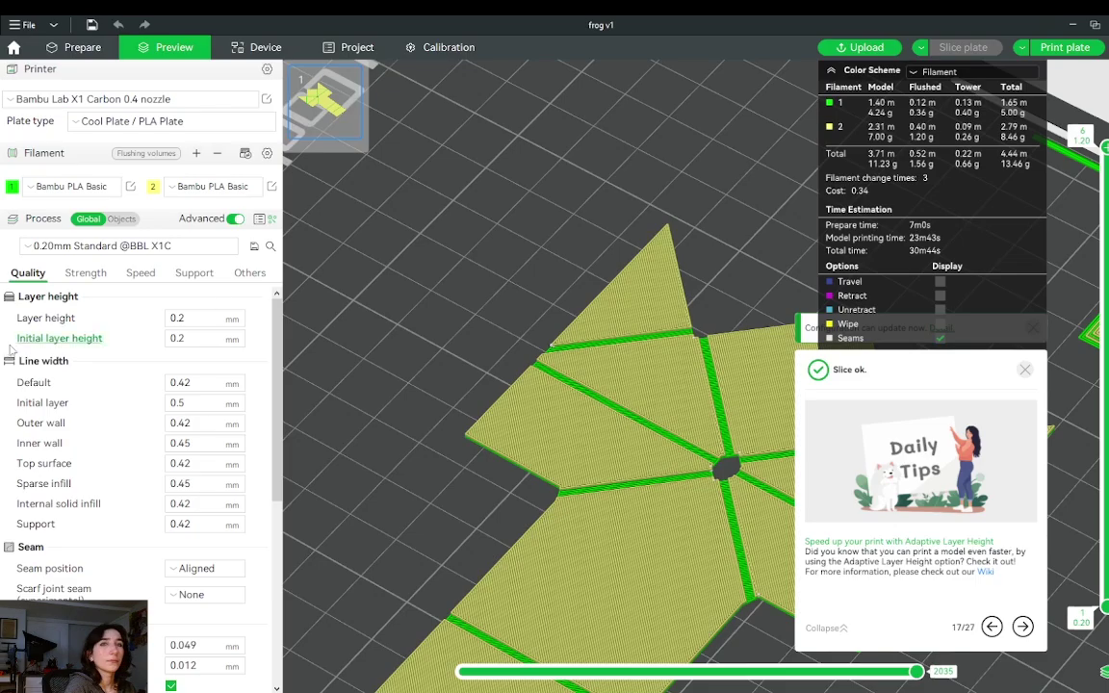
- Examine the green fold grooves between the yellow panels in the sliced frog v1 preview
scroll(472, 346, "up", 3)
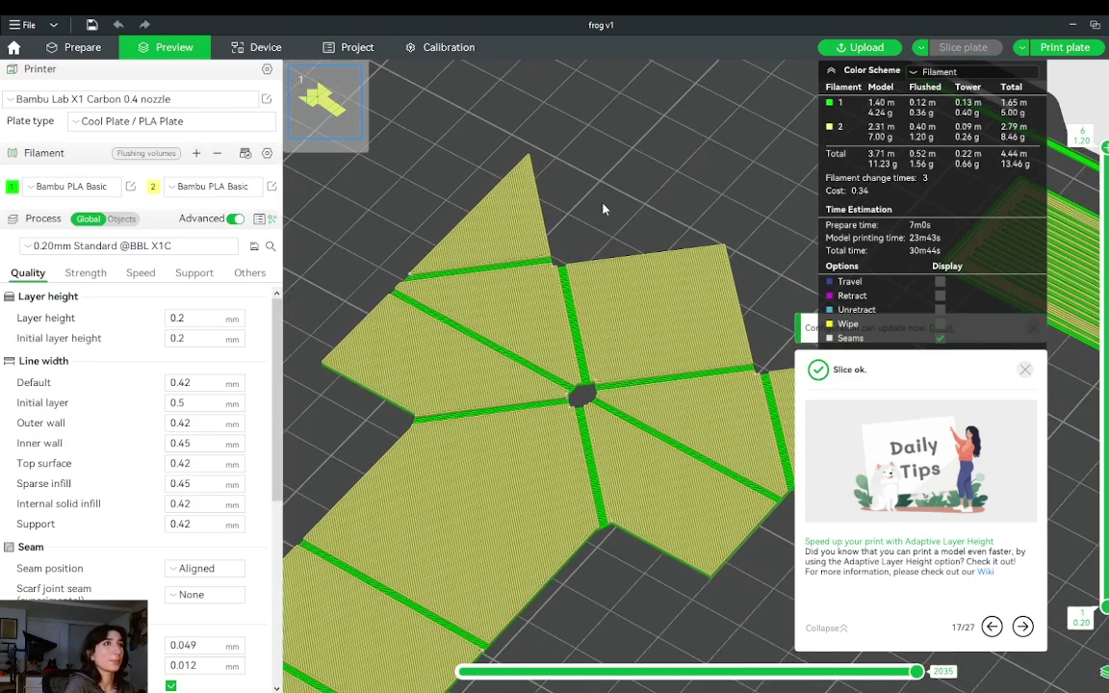
scroll(538, 154, "up", 4)
scroll(644, 391, "up", 6)
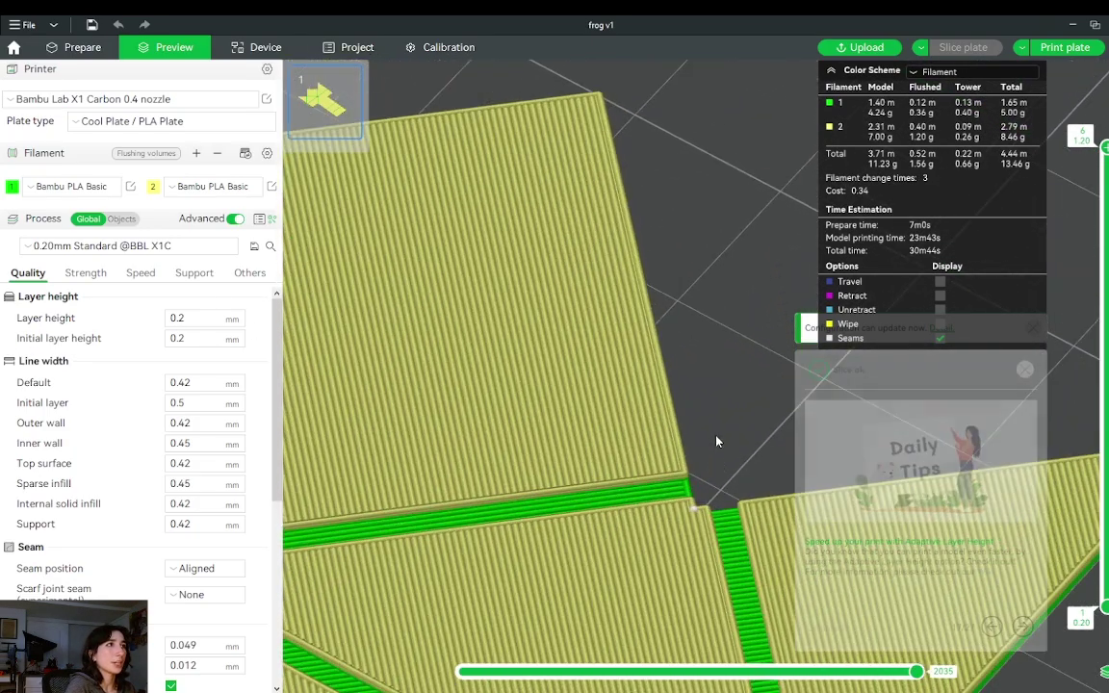
scroll(697, 497, "down", 5)
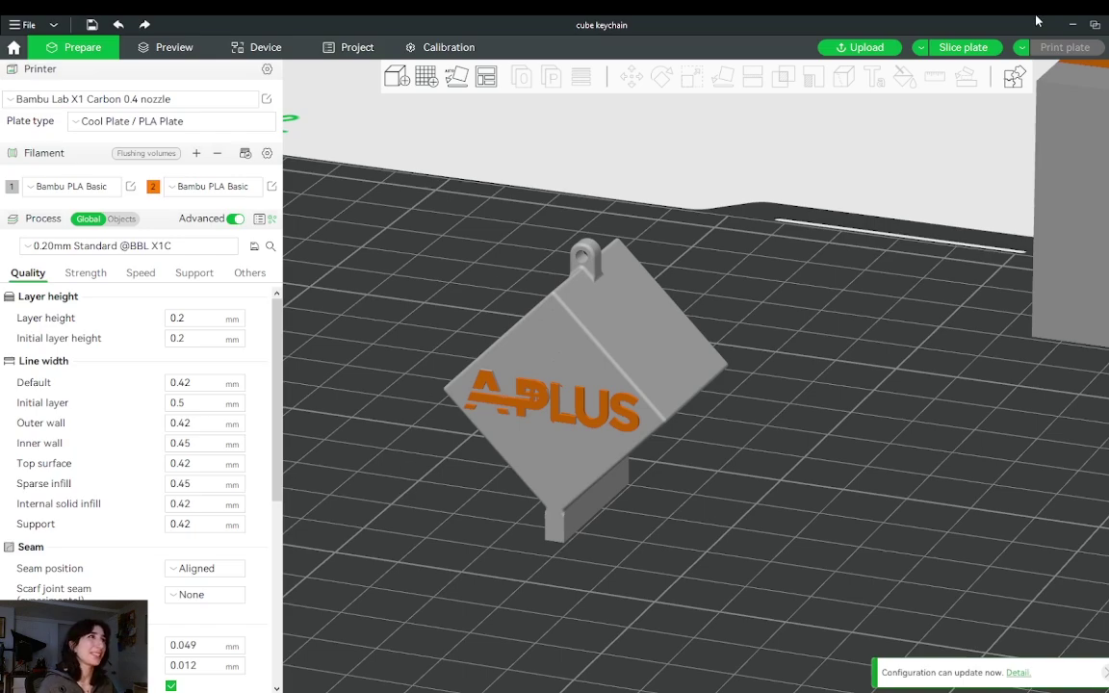
- Slice the plate with the painted cube keychain again
left_click(975, 45)
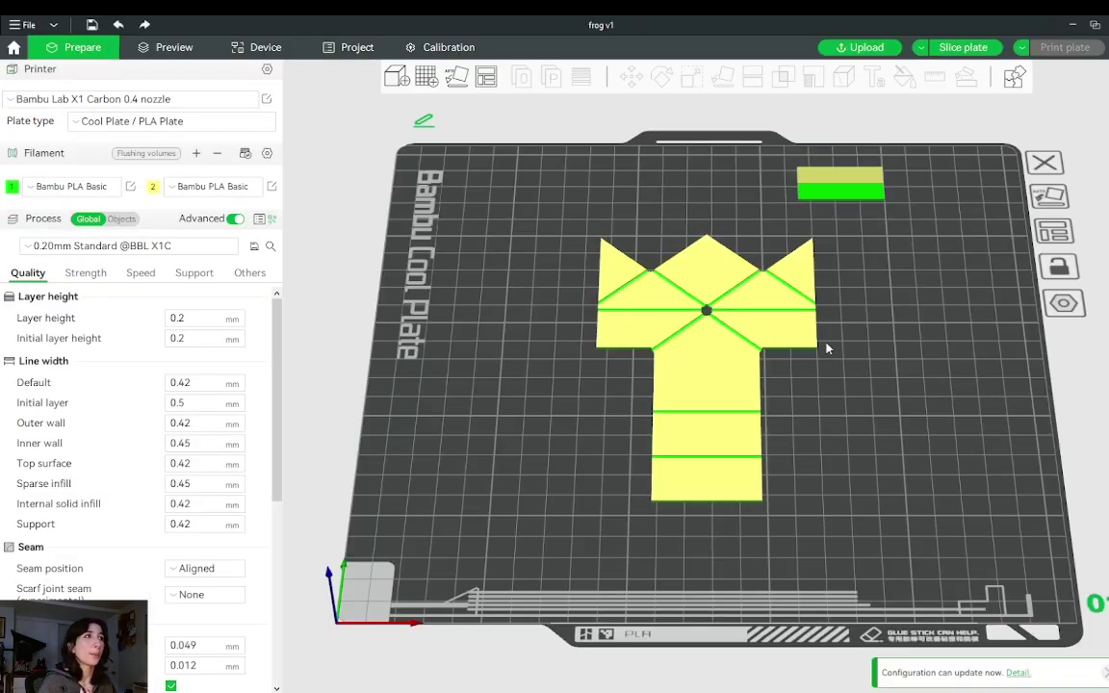
- Remove the yellow filament 2 from the frog v1 project and slice the single-colour plate
left_click_drag(825, 348, 667, 356)
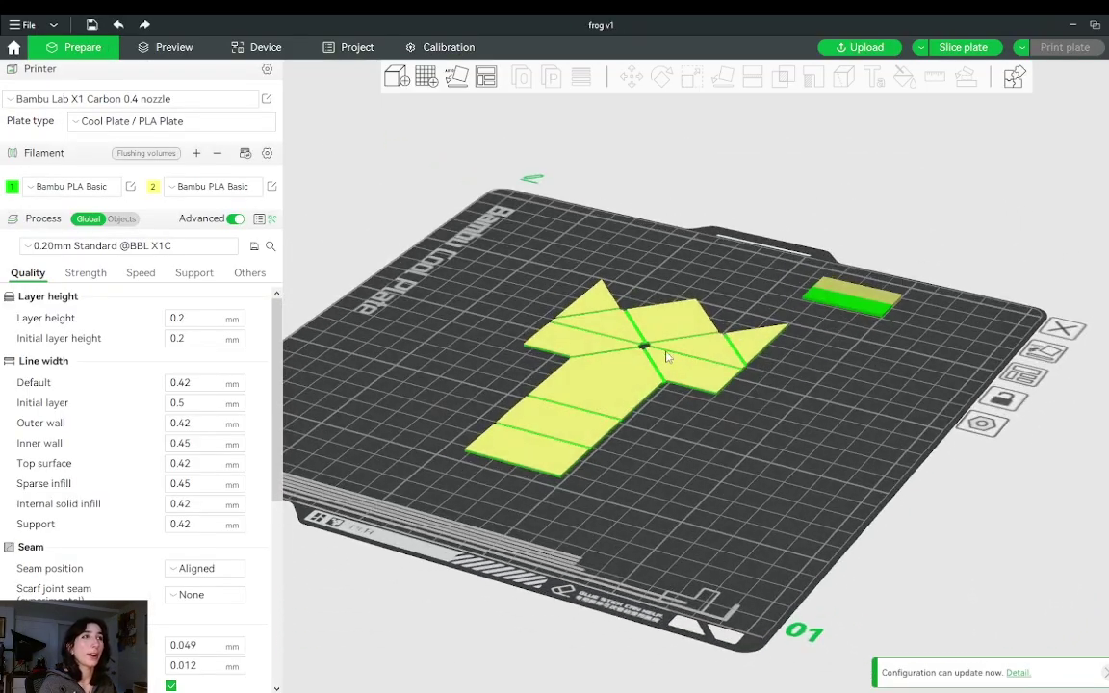
scroll(667, 356, "up", 3)
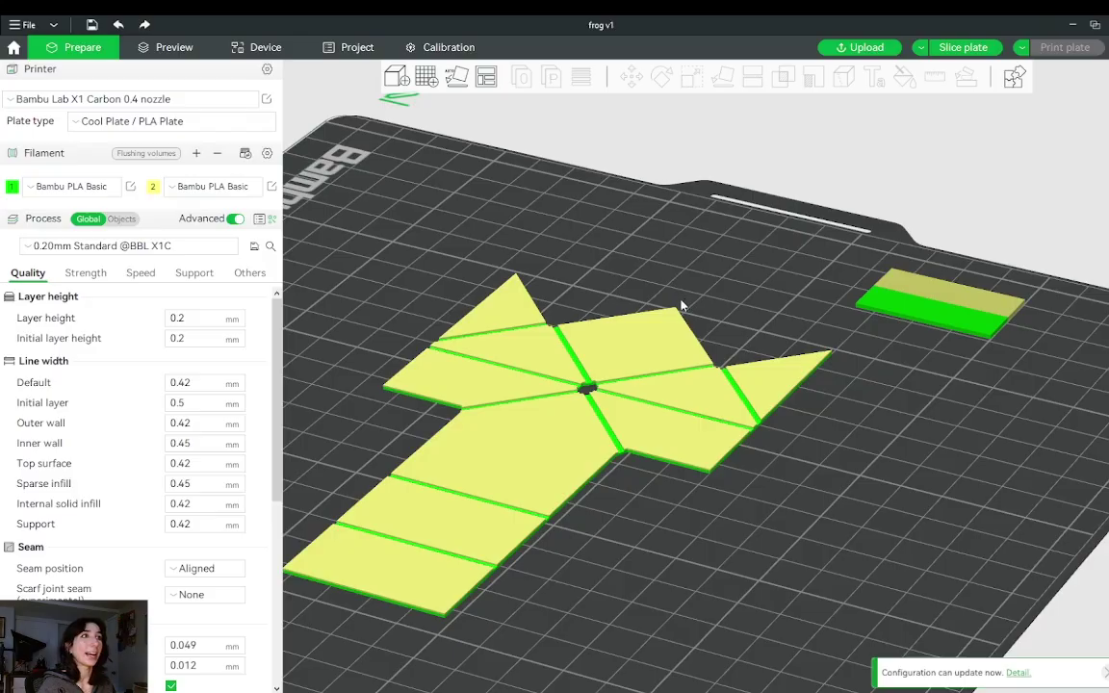
scroll(674, 289, "down", 3)
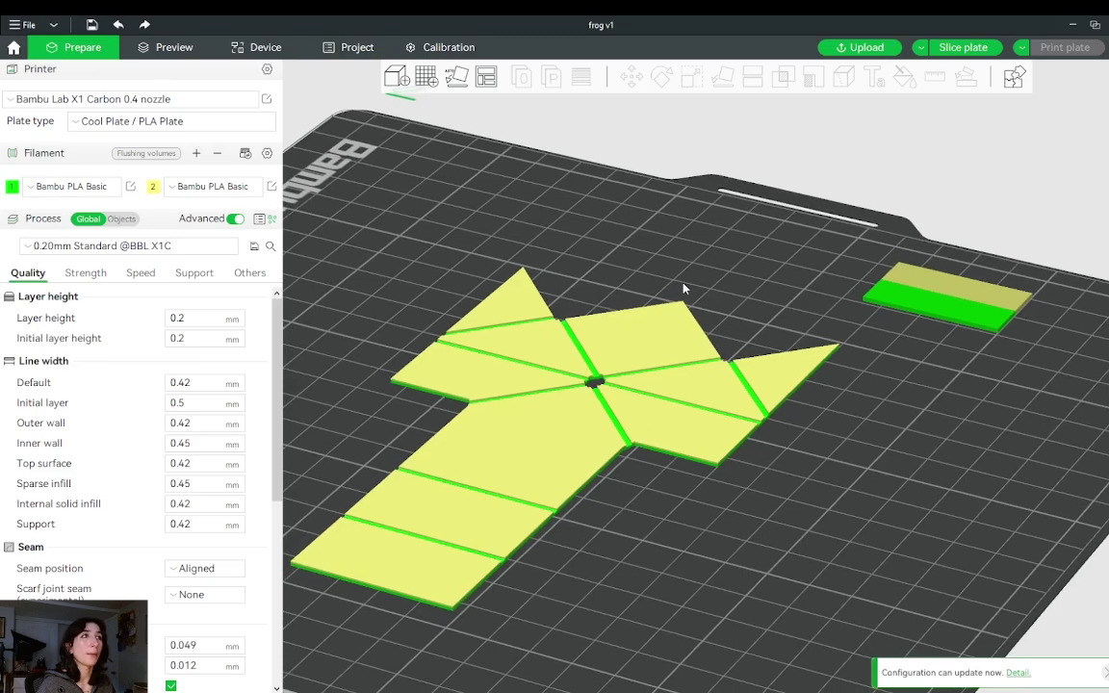
scroll(657, 364, "up", 3)
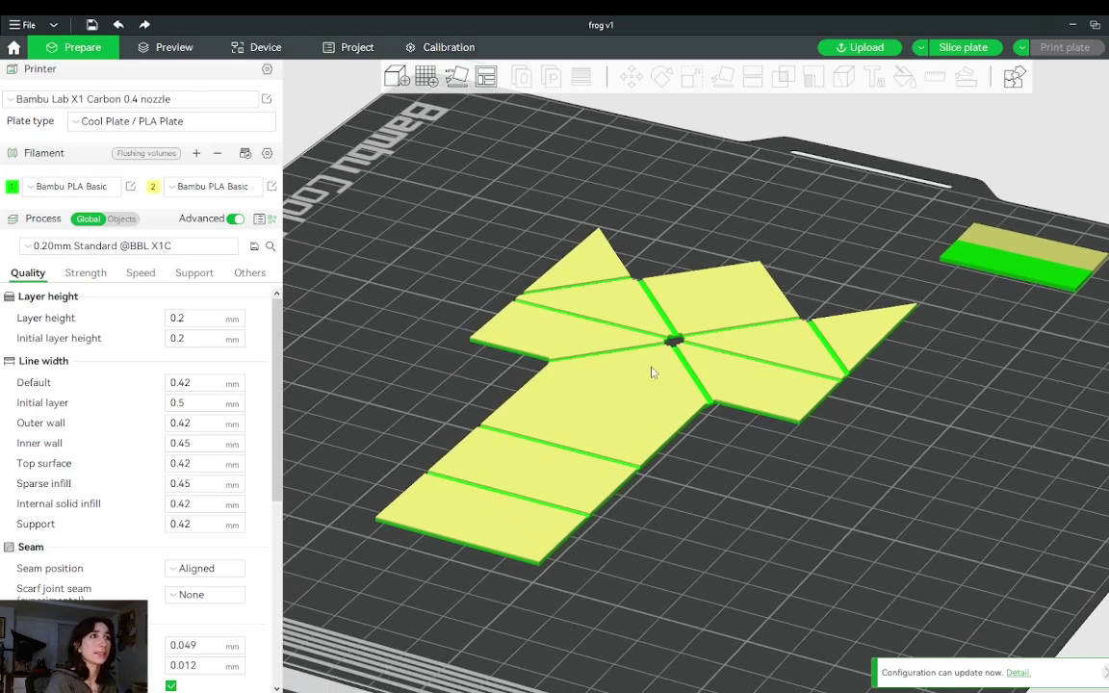
left_click(218, 153)
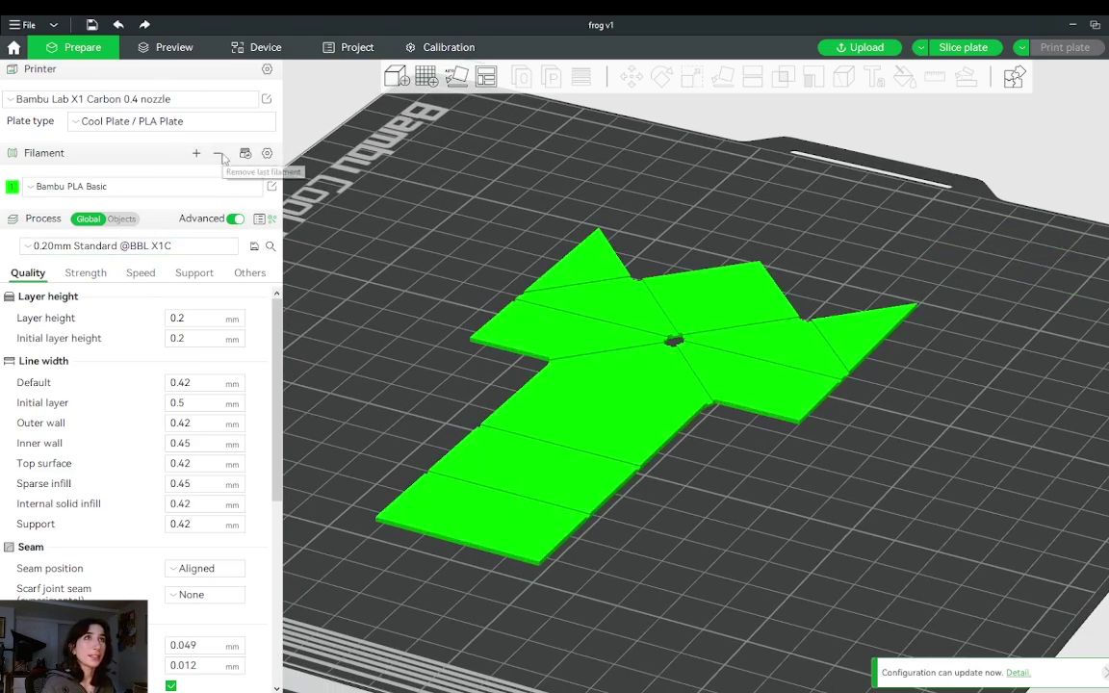
left_click_drag(632, 356, 570, 228)
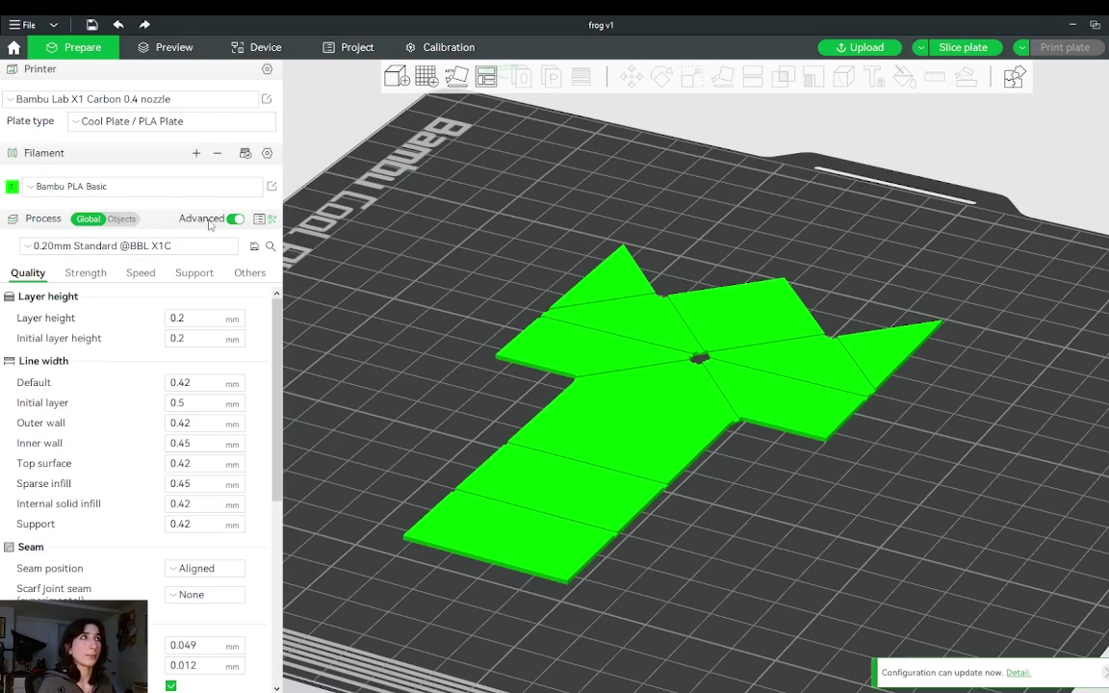
left_click(957, 47)
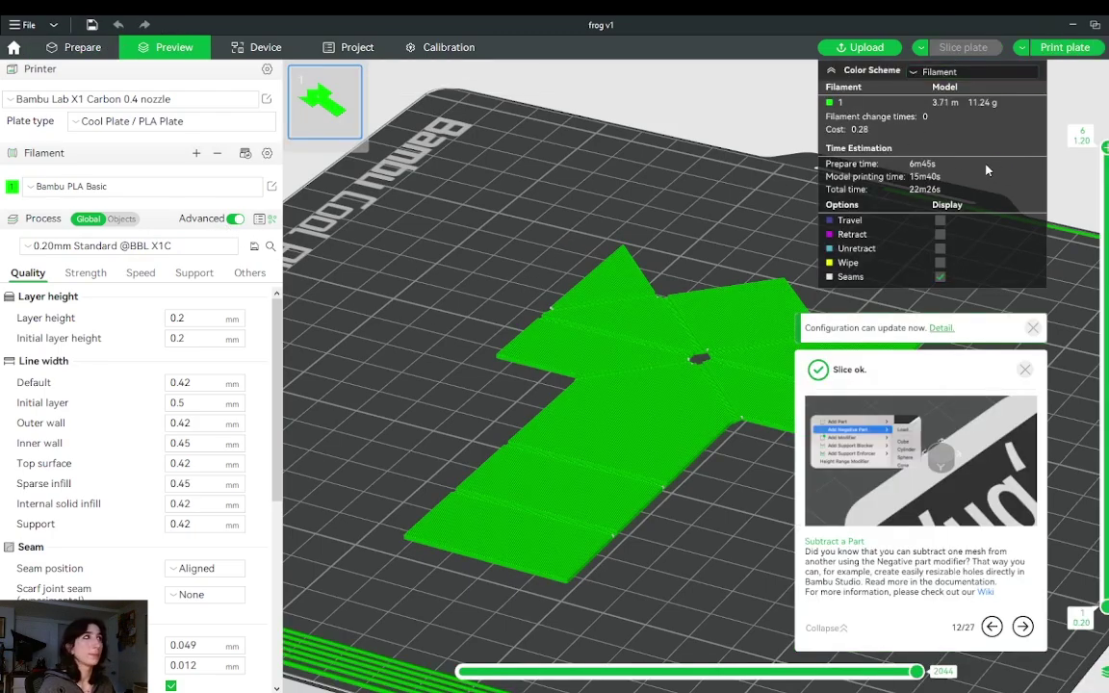
- Add a print pause to the sliced frog at layer 4, height 0.80 mm
left_click_drag(808, 188, 760, 191)
scroll(760, 191, "up", 5)
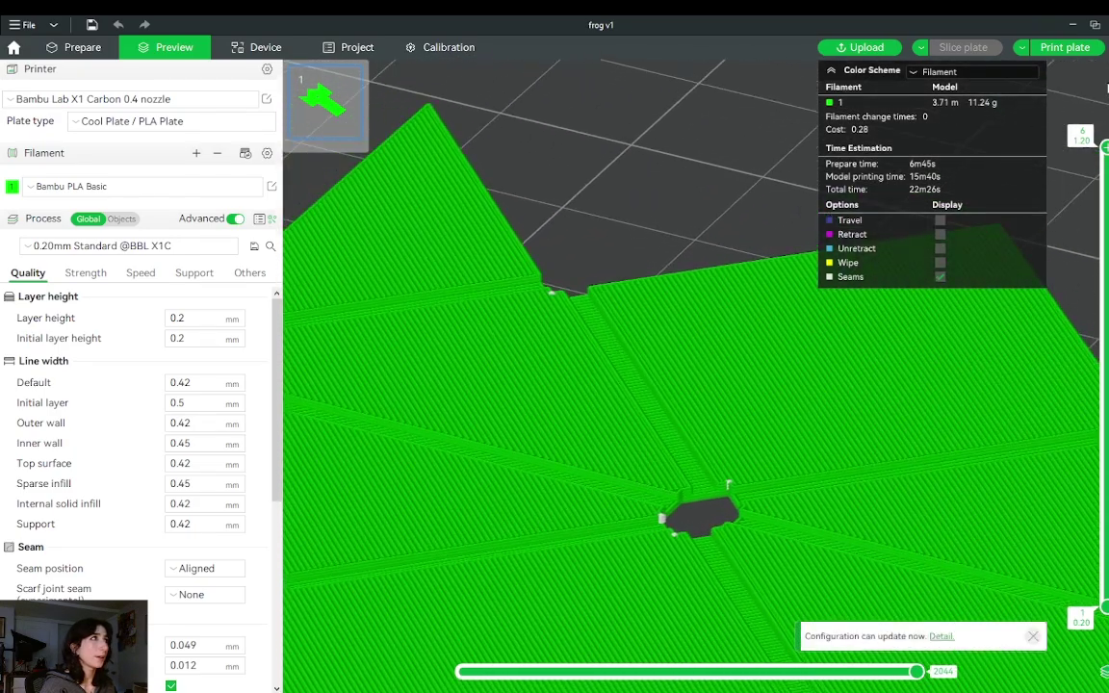
left_click_drag(1105, 147, 1103, 328)
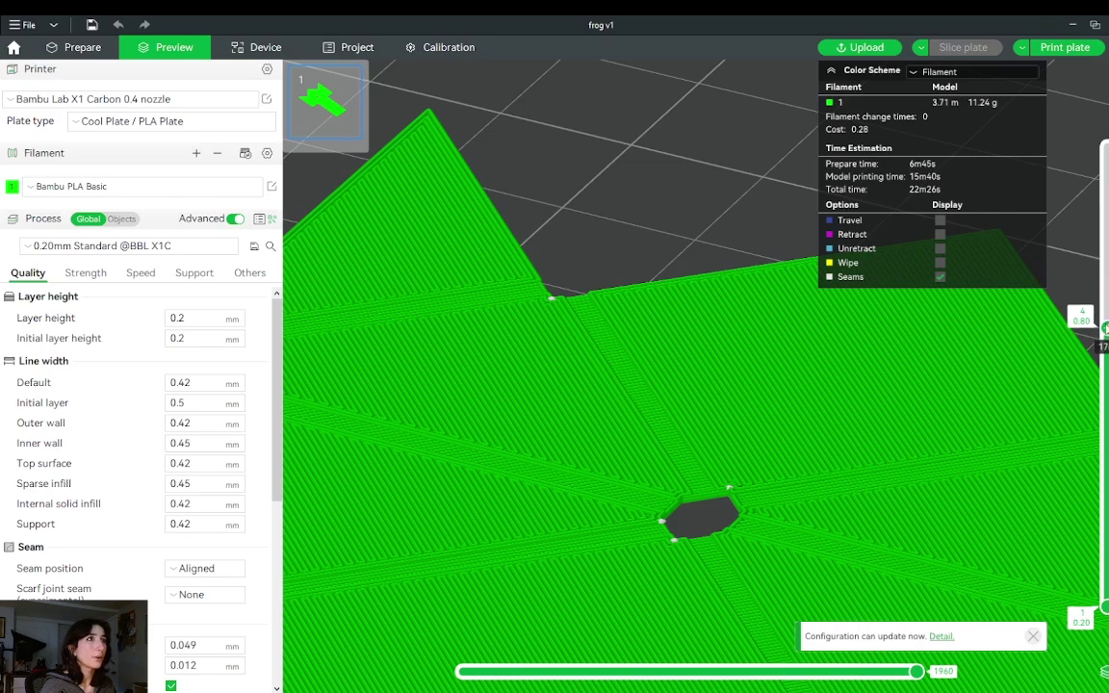
right_click(1103, 327)
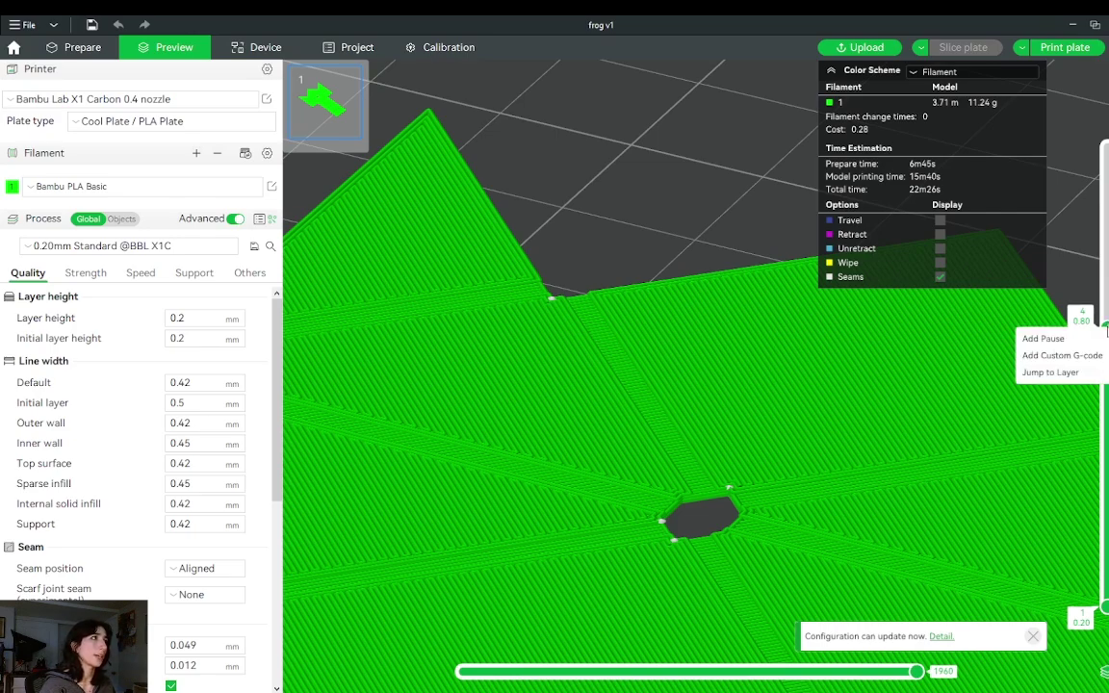
left_click(1104, 337)
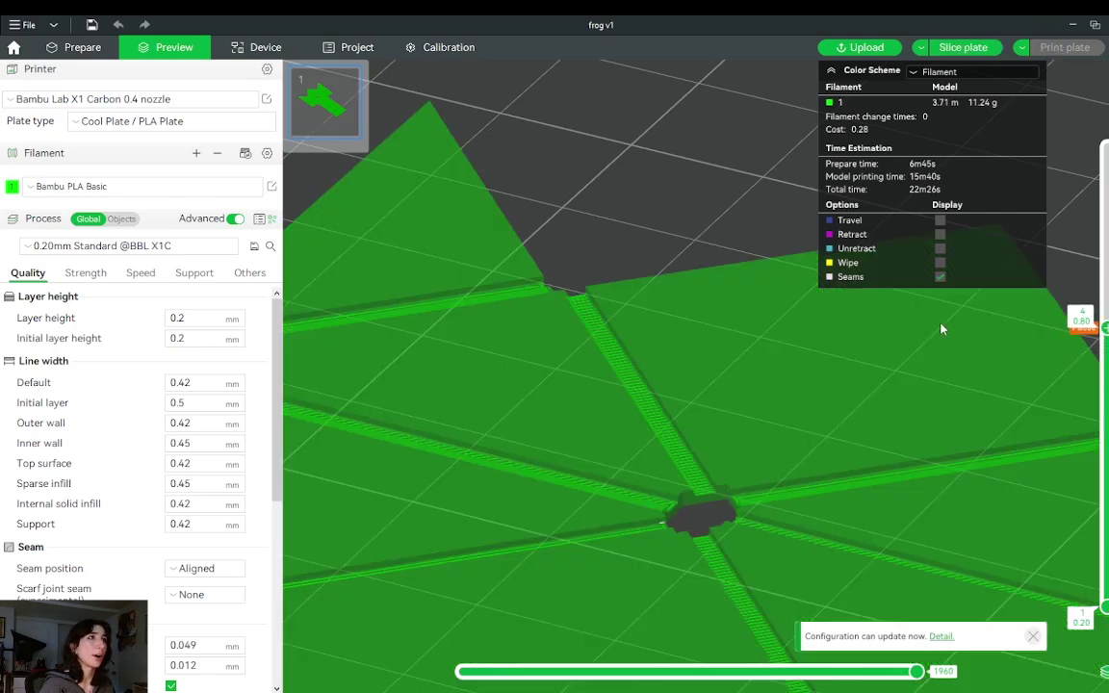
left_click_drag(697, 226, 456, 284)
scroll(500, 265, "down", 5)
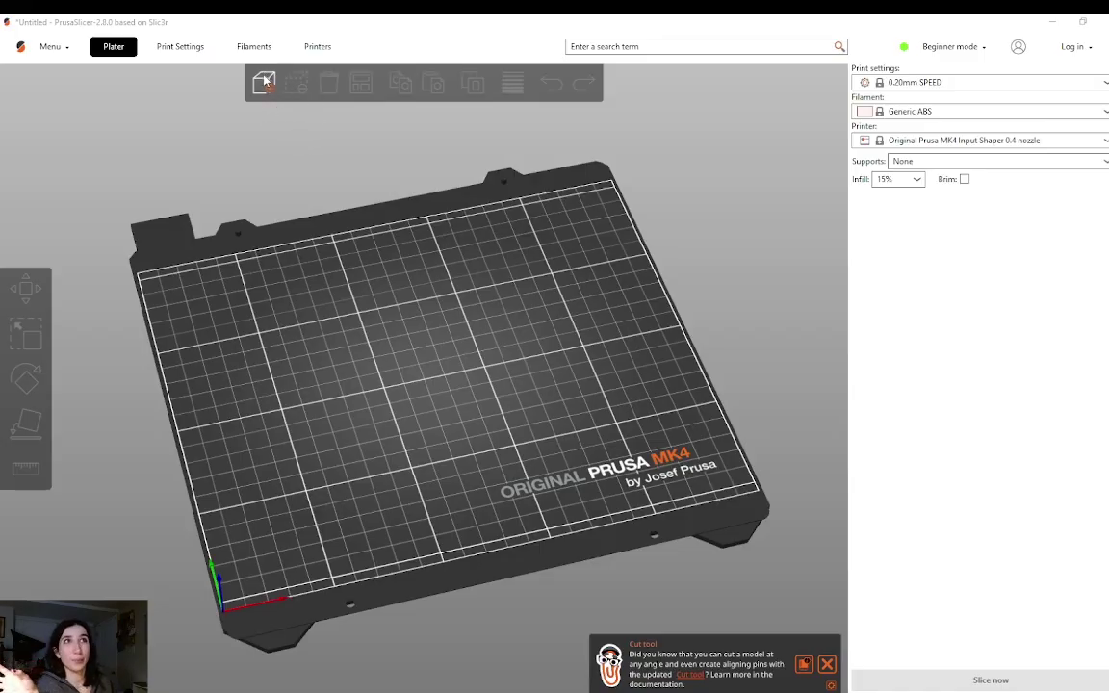
- Switch to PrusaSlicer and import magnet example.stl from Downloads onto the MK4 plate
left_click(264, 87)
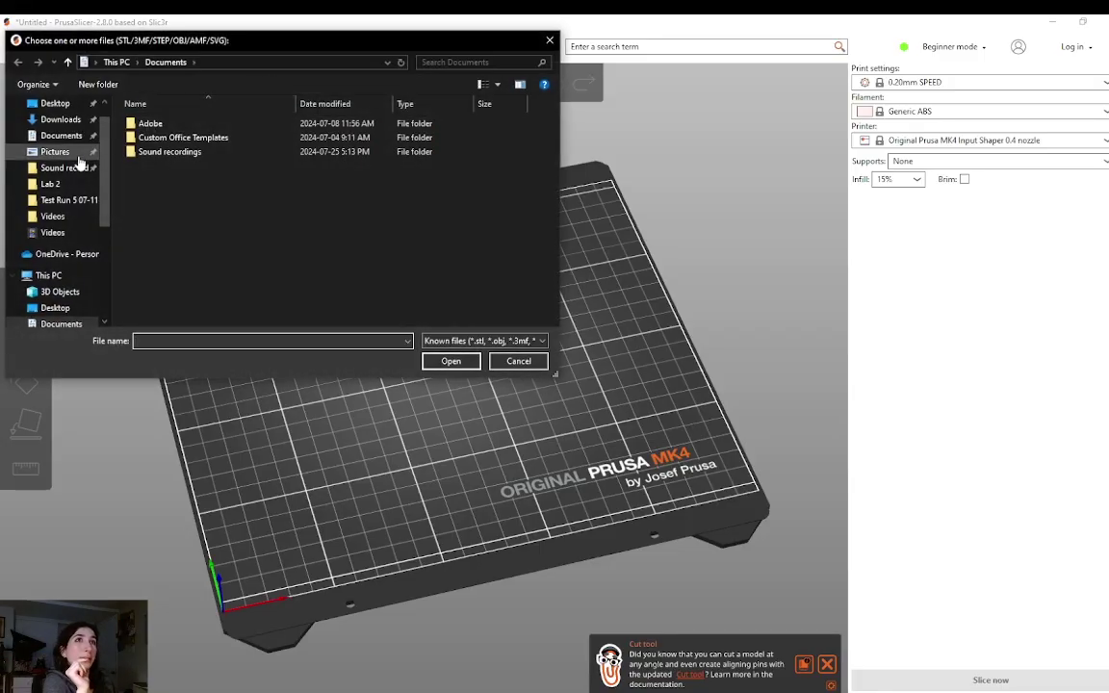
left_click(61, 119)
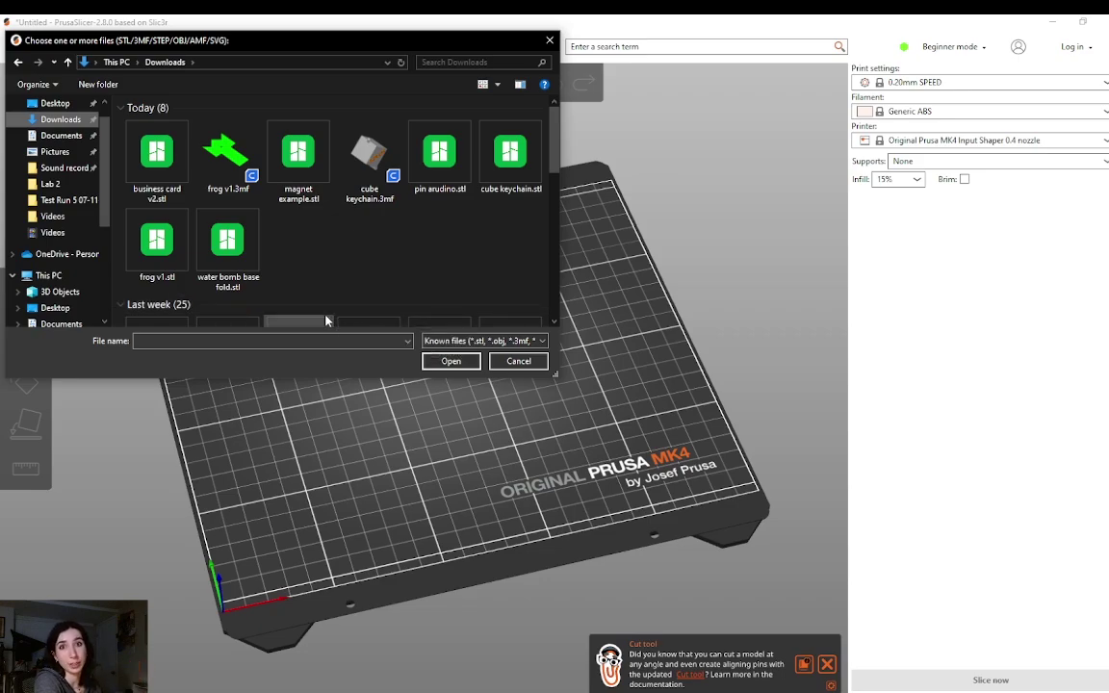
left_click(298, 157)
left_click(450, 361)
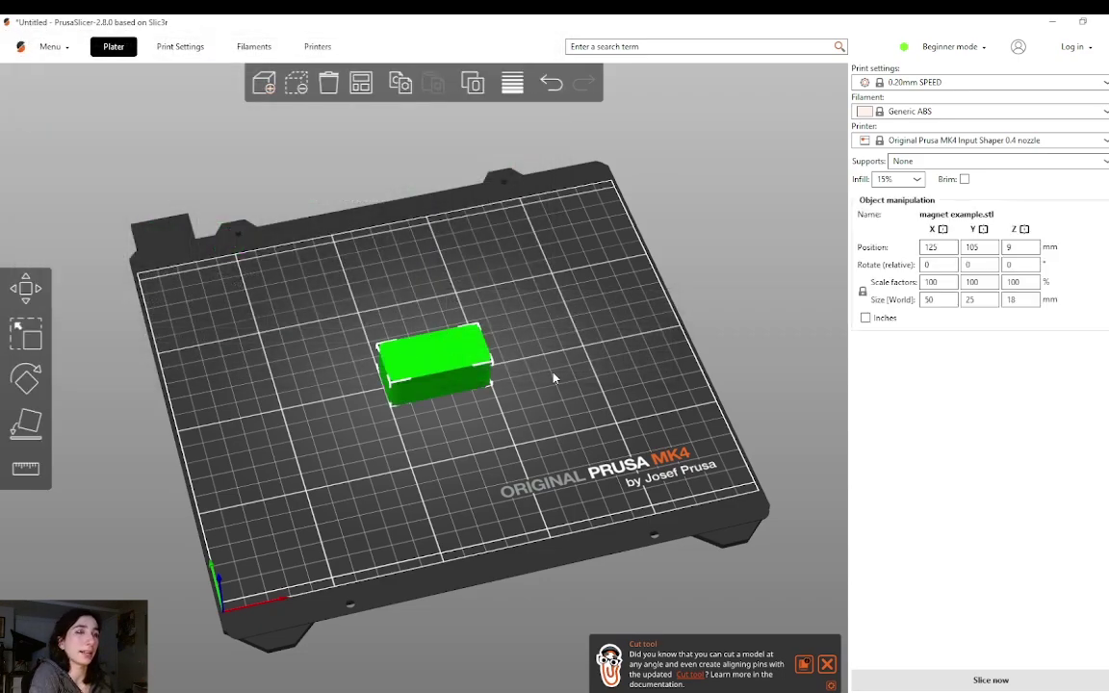
left_click_drag(553, 379, 539, 376)
scroll(744, 499, "up", 3)
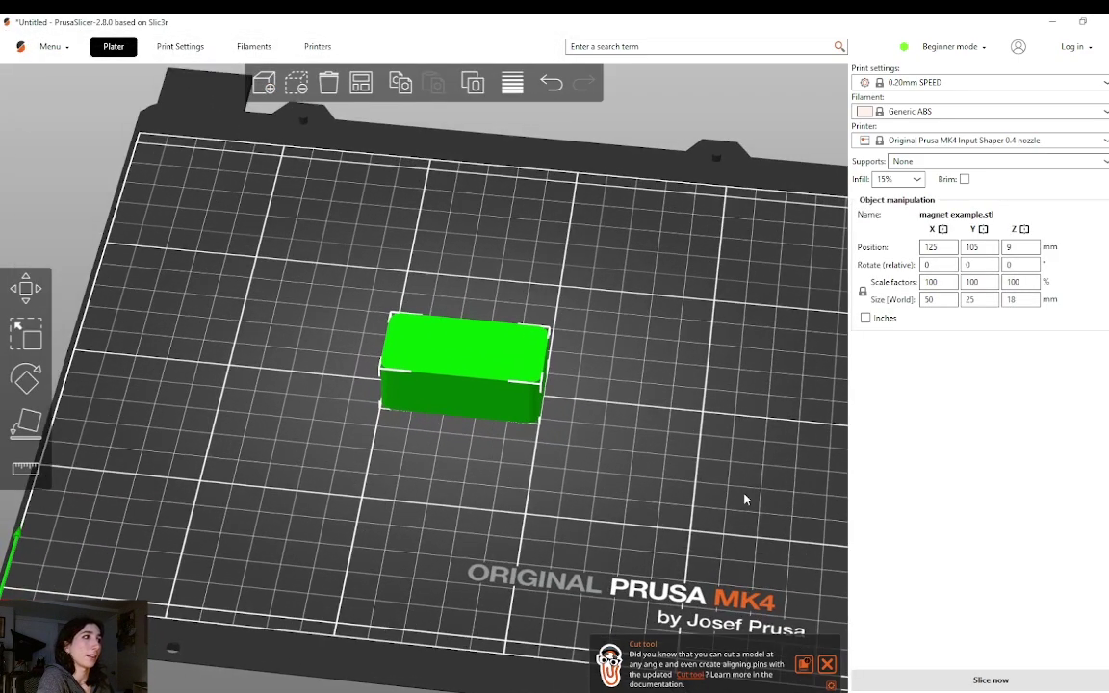
- Slice the magnet example block and preview it at layer 65, height 13.00 mm, where both magnet holes are open
left_click(952, 676)
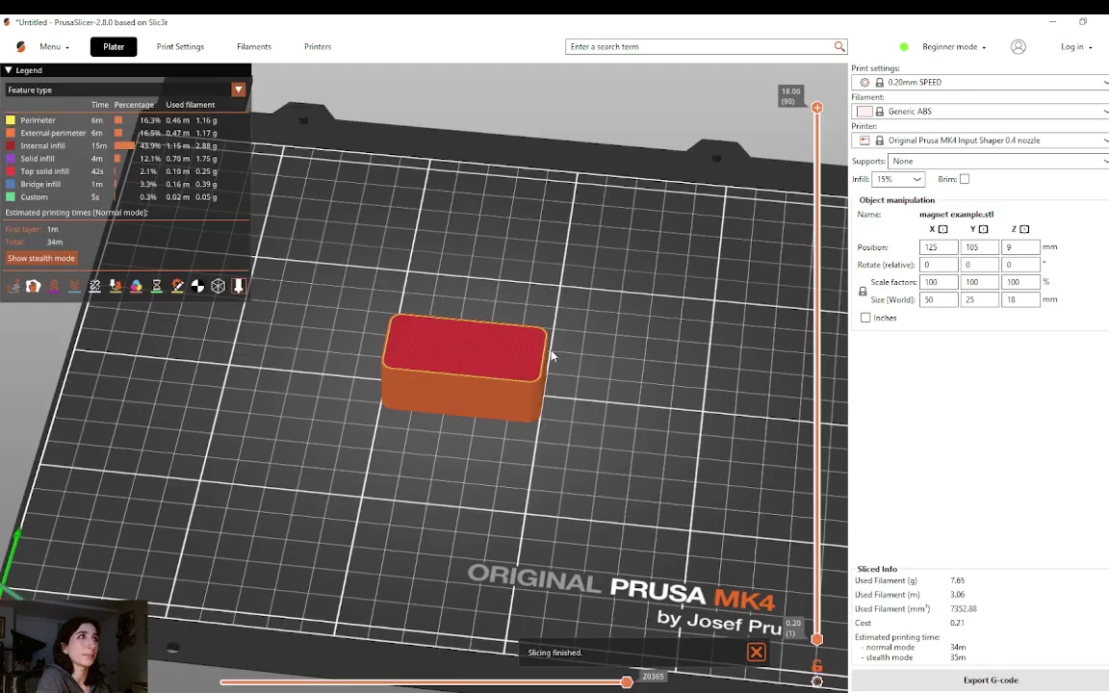
left_click_drag(816, 107, 818, 257)
scroll(554, 311, "up", 3)
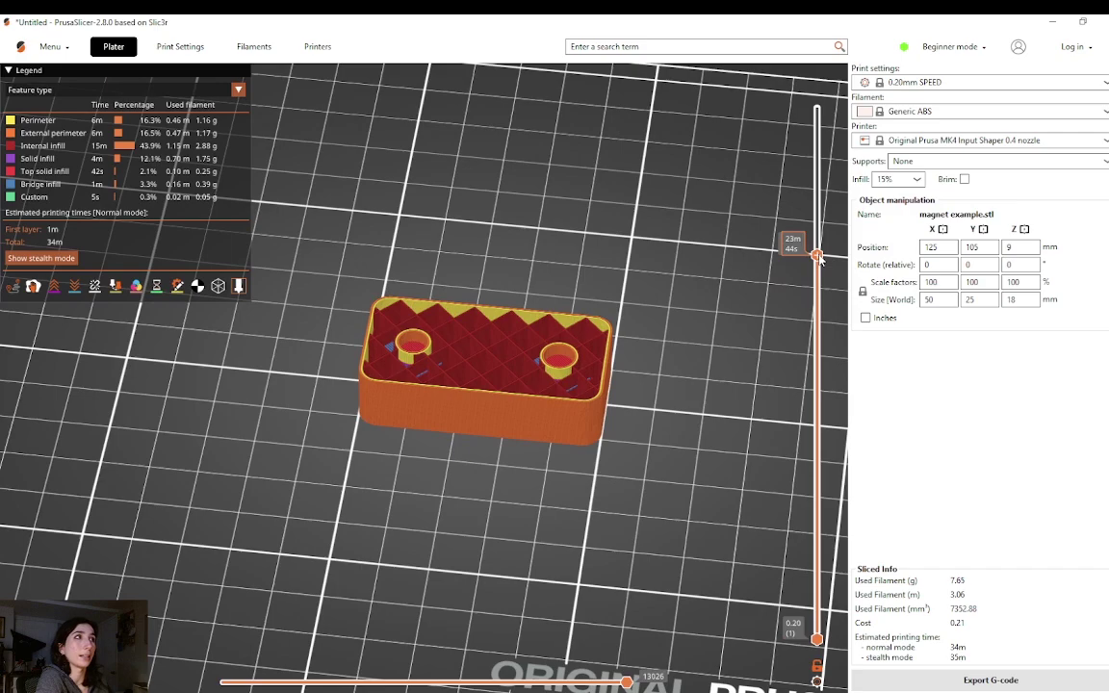
- Add a print pause at 13 mm with the printer message "drop magnets" and slice the block again
right_click(818, 257)
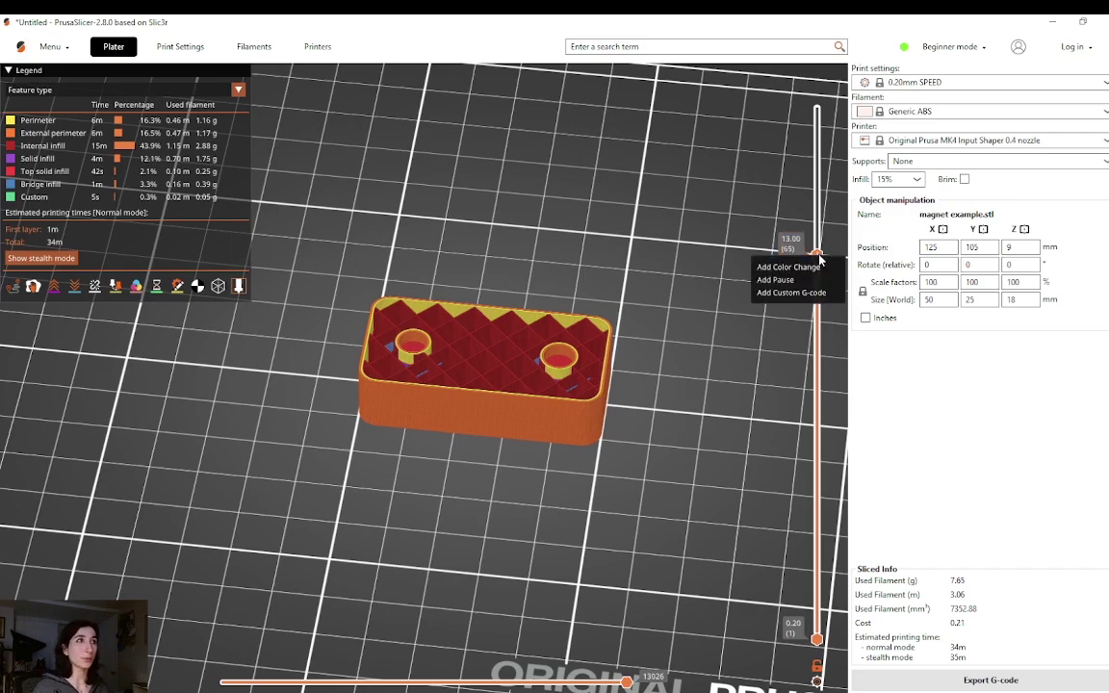
key("Escape")
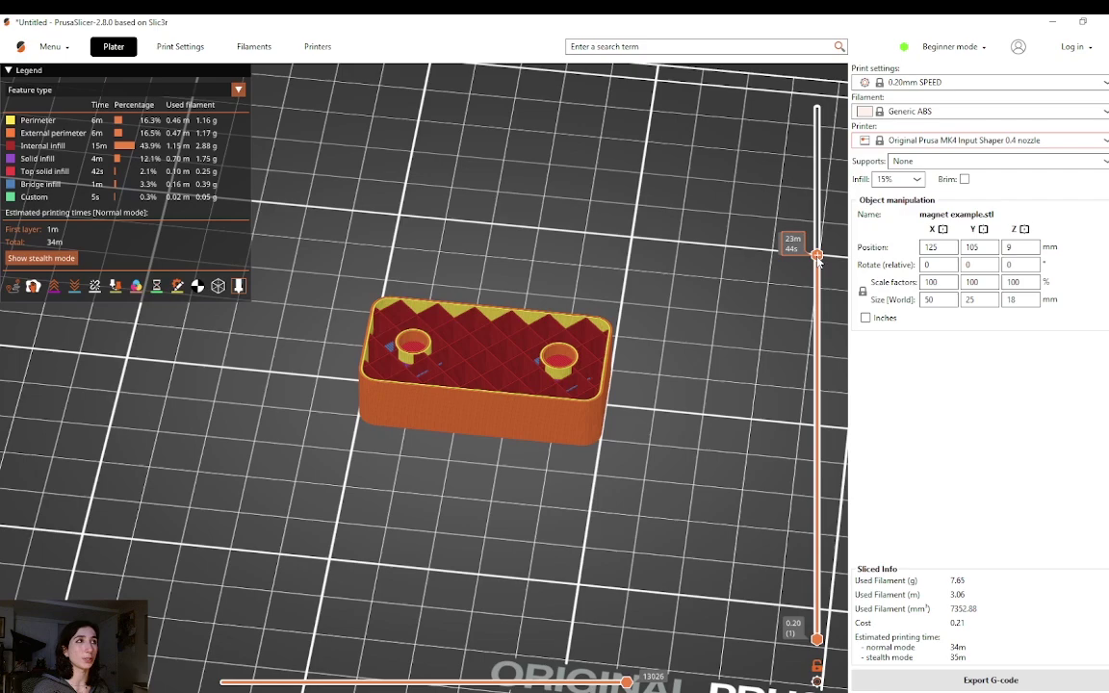
right_click(817, 256)
left_click(781, 282)
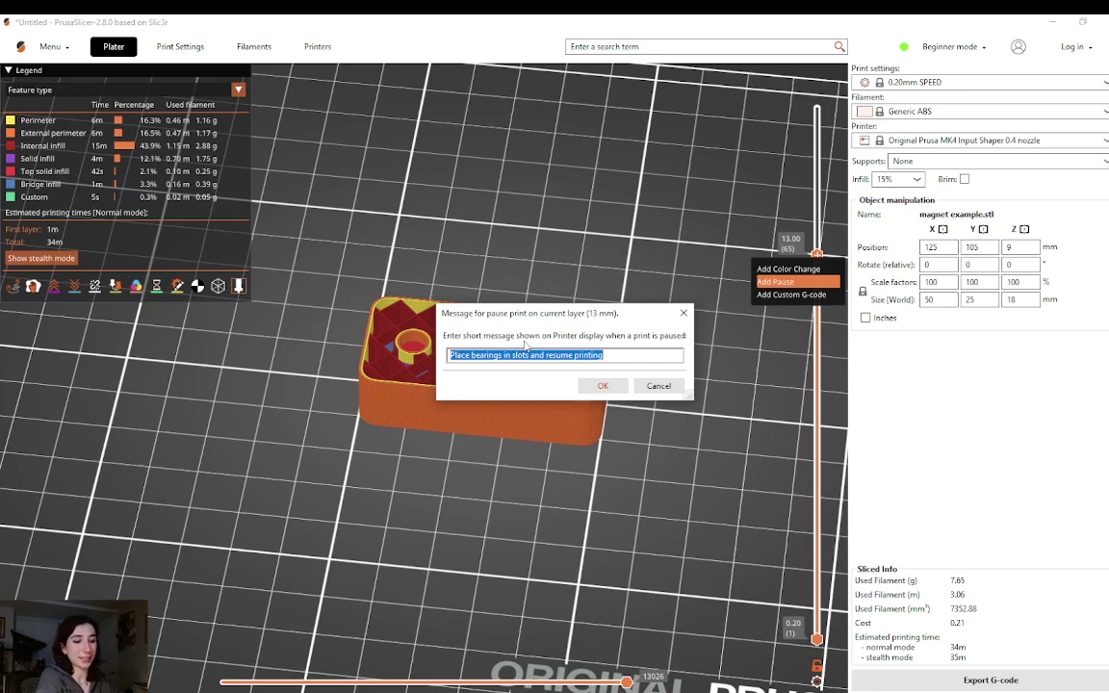
type("drop magnets")
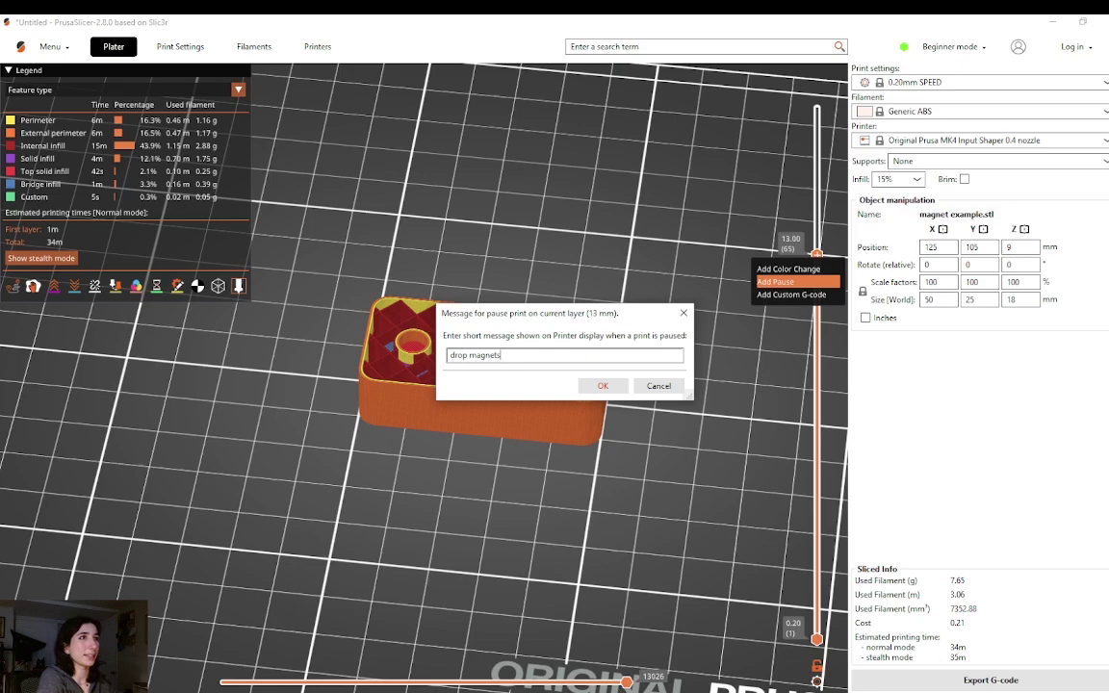
left_click(603, 385)
left_click(966, 685)
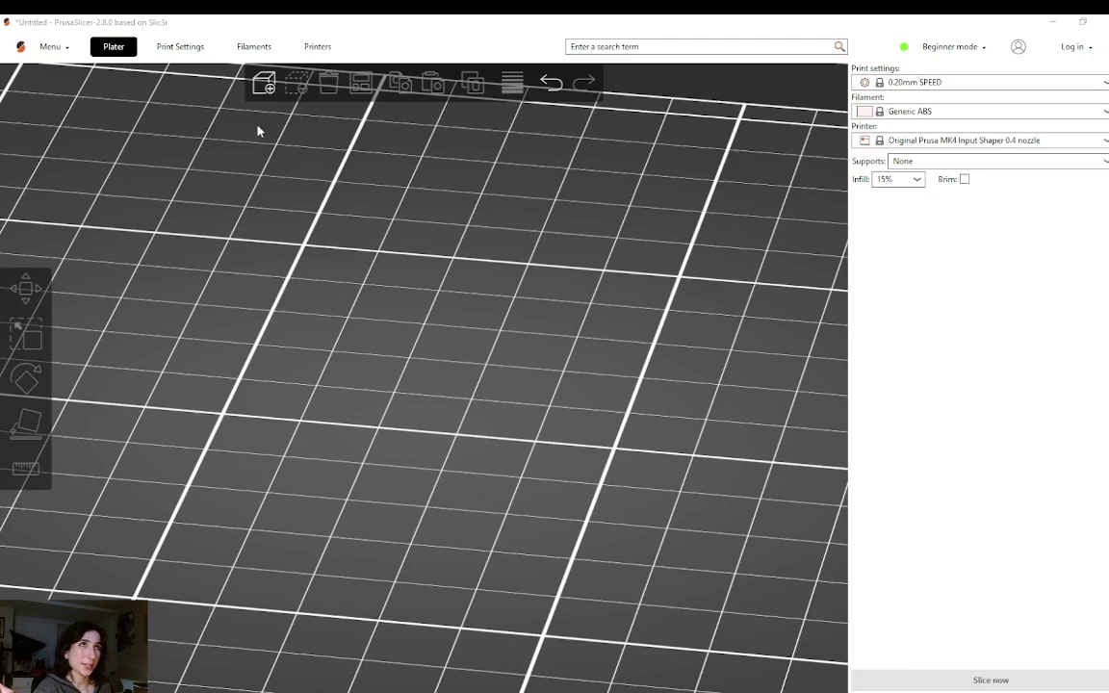
- Import business card v3.stl from Downloads onto the empty plate and slice it
left_click(258, 84)
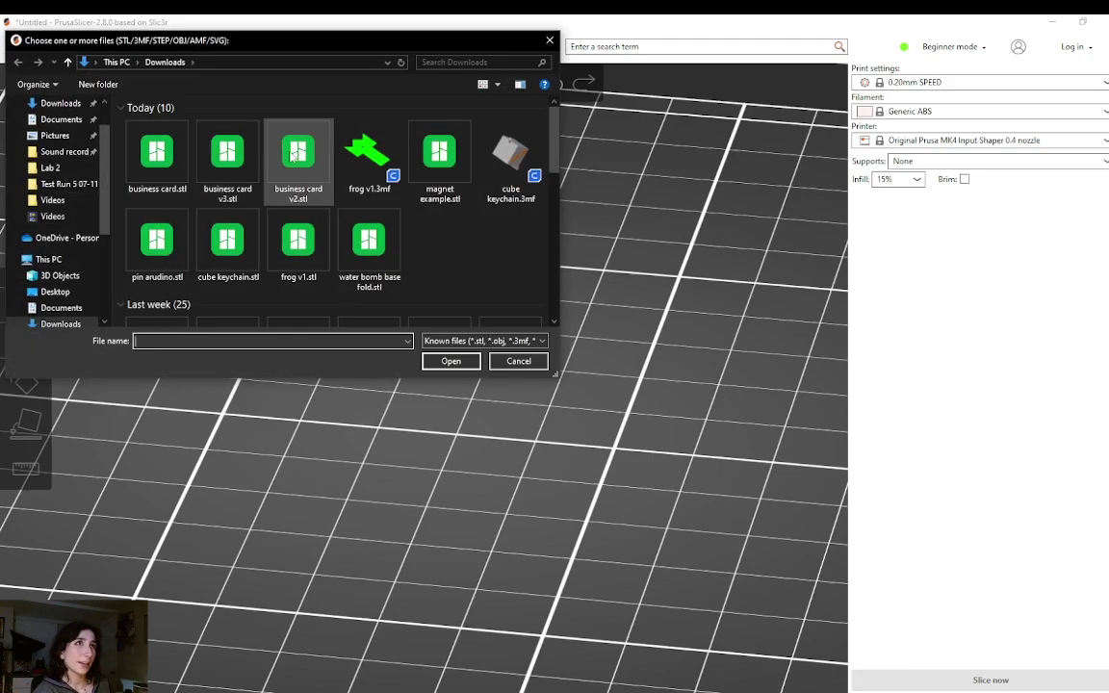
left_click(227, 154)
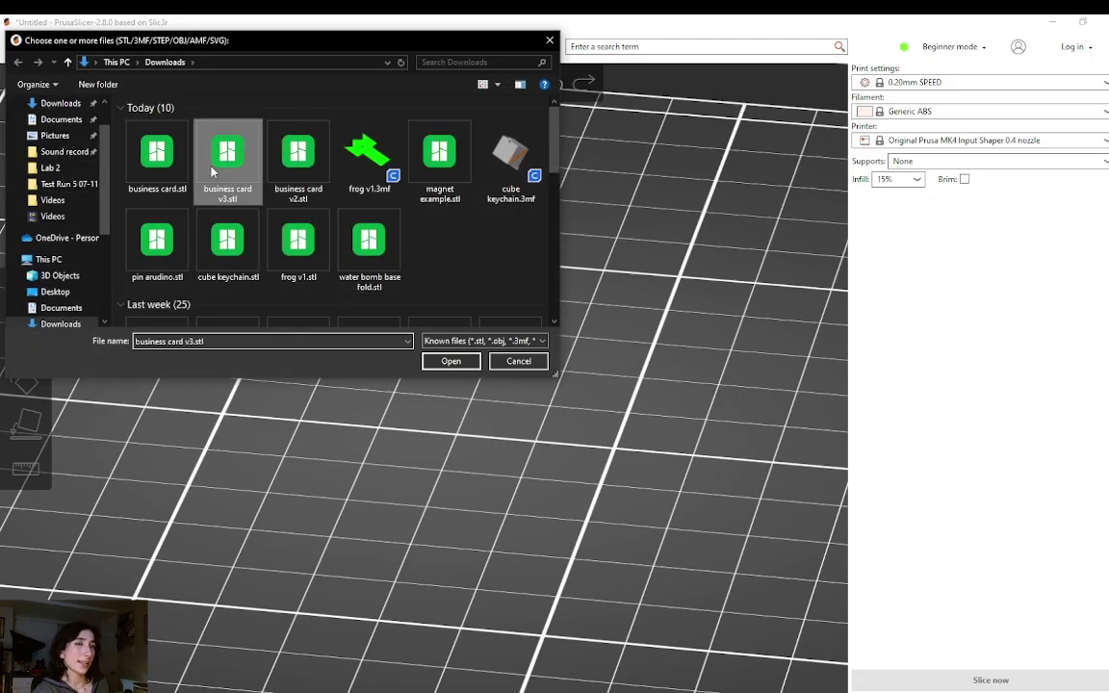
left_click(451, 361)
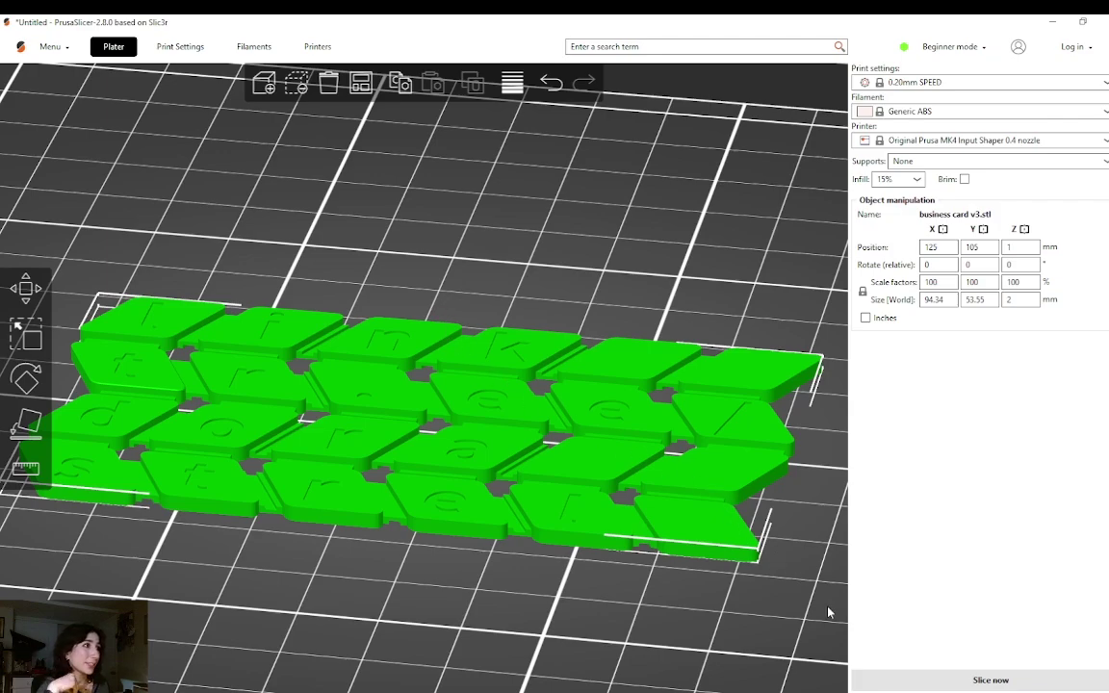
left_click(1009, 675)
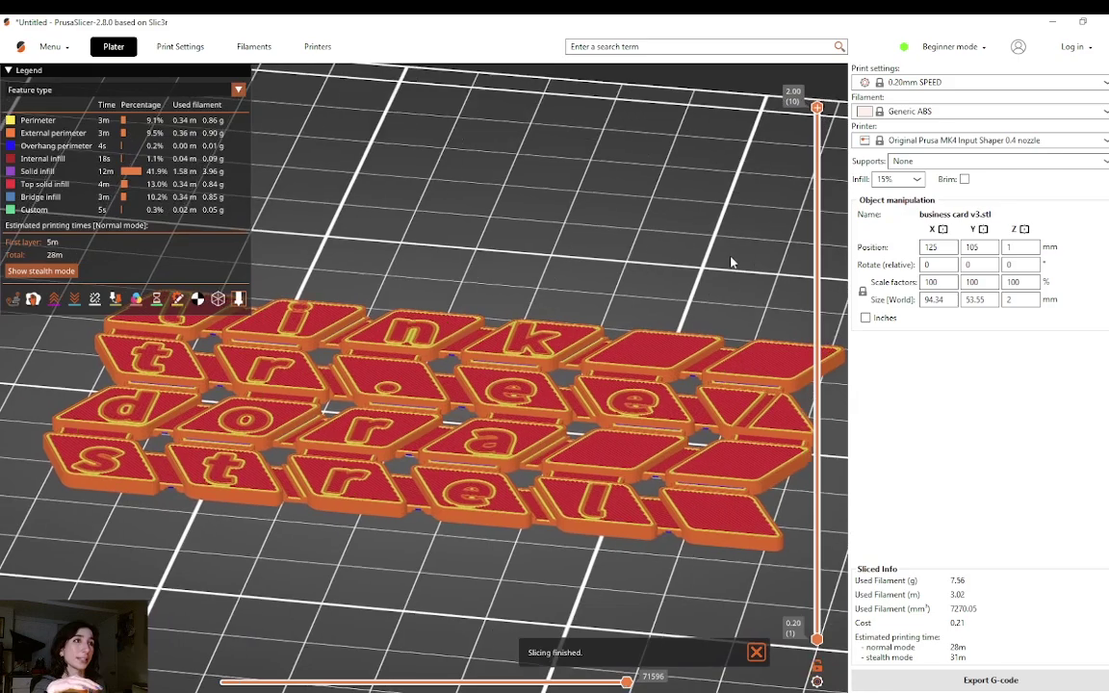
scroll(392, 467, "up", 2)
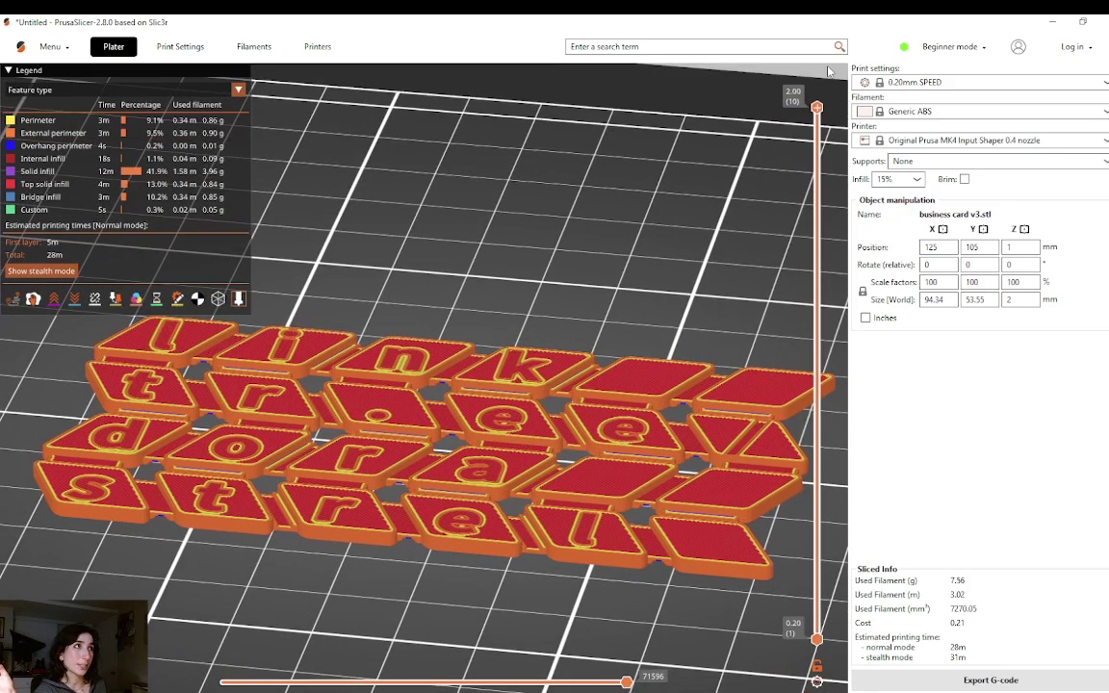
- Add a colour change to the business card at layer 7, height 1.40 mm
left_click_drag(816, 107, 812, 330)
scroll(575, 295, "up", 6)
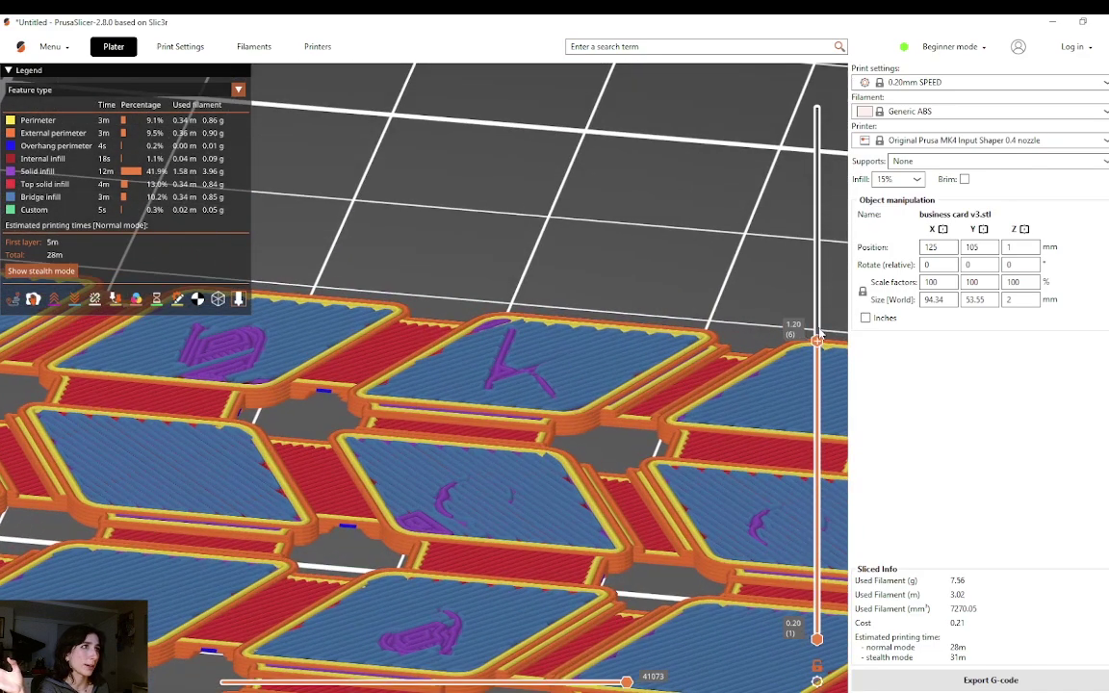
key("Up")
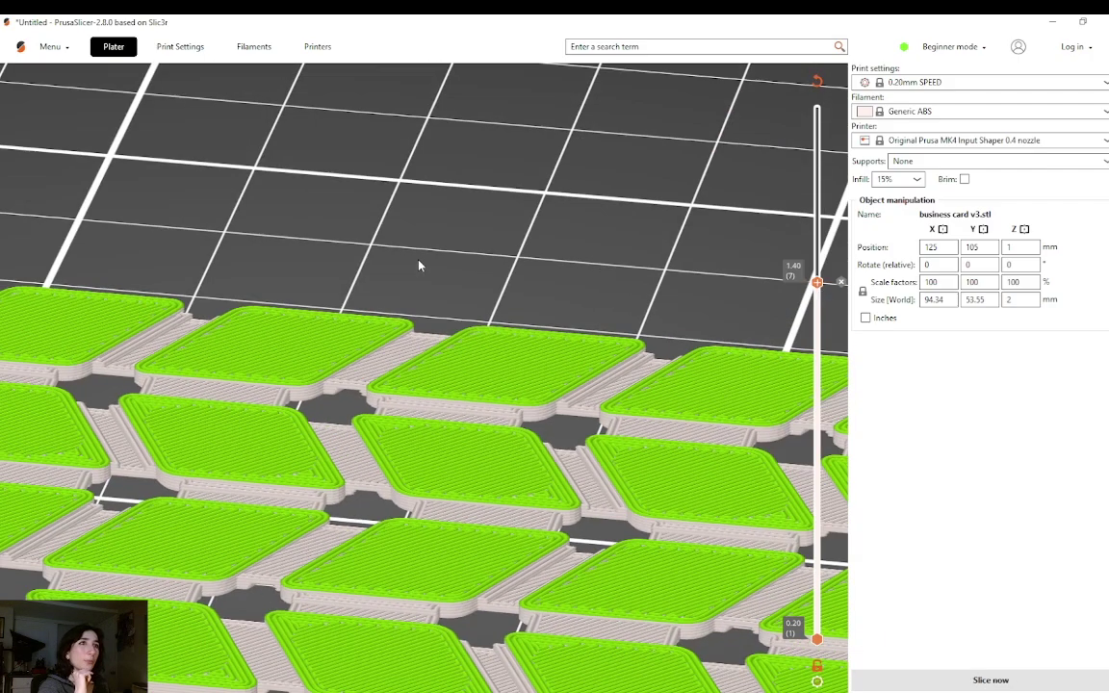
- Add a second, darker green colour change at height 1.80 mm and preview the card up to its top layer
left_click_drag(419, 265, 720, 274)
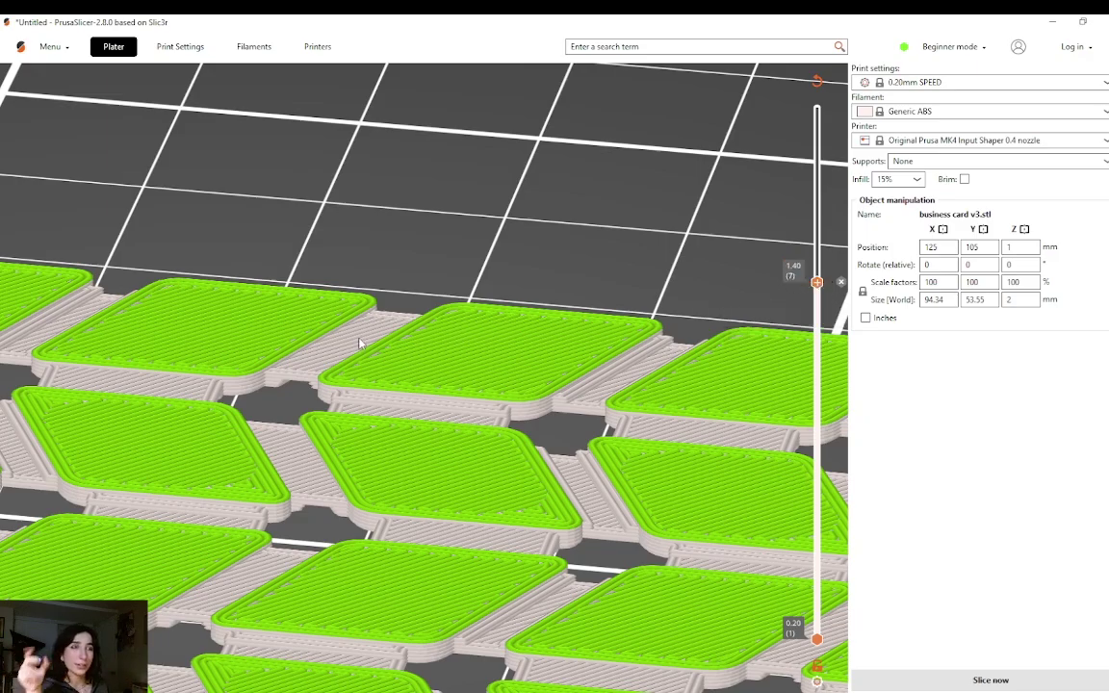
left_click_drag(367, 342, 819, 287)
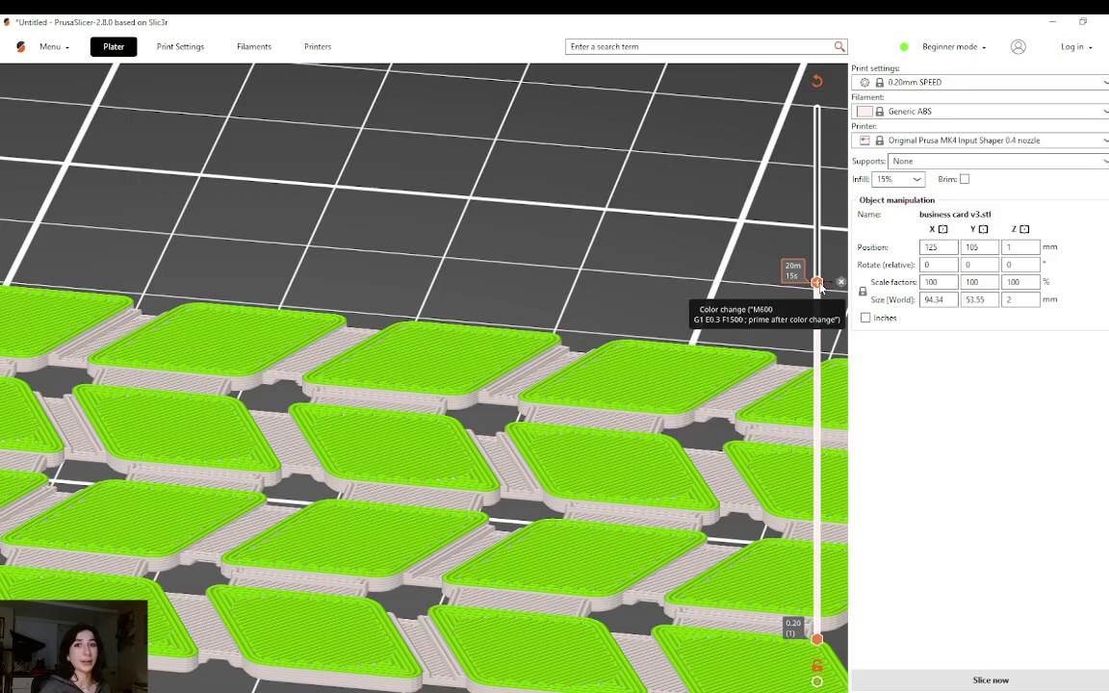
left_click_drag(818, 286, 817, 106)
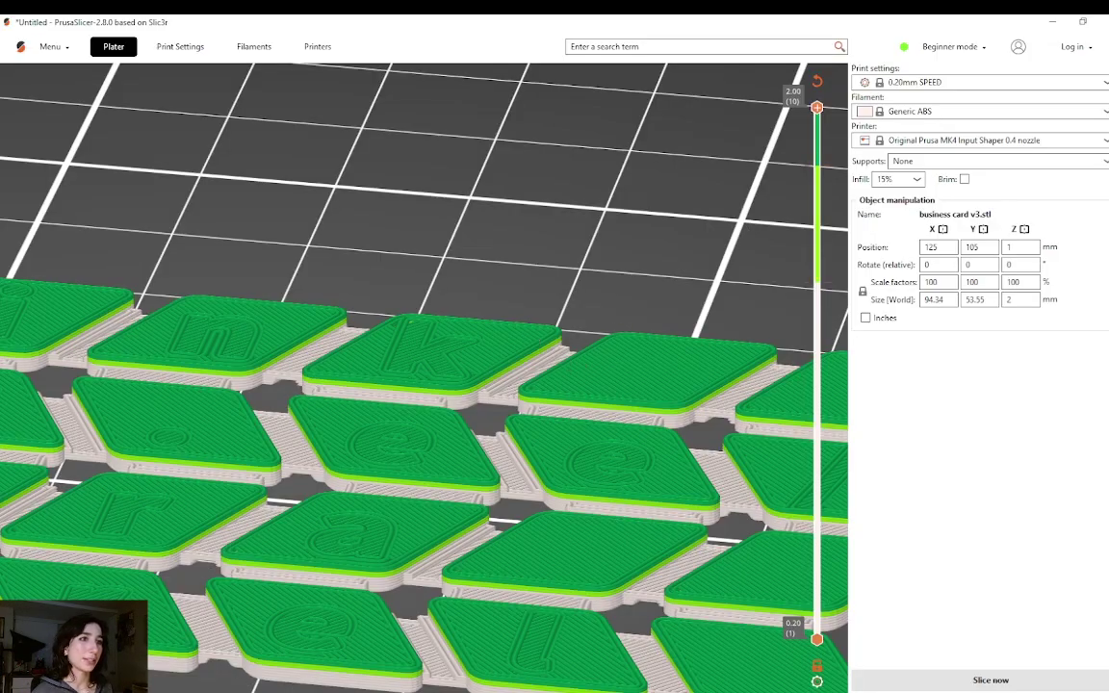
- Switch to the business card model in Onshape and check the depth of Extrude 3
mouse_move(275, 691)
mouse_move(308, 691)
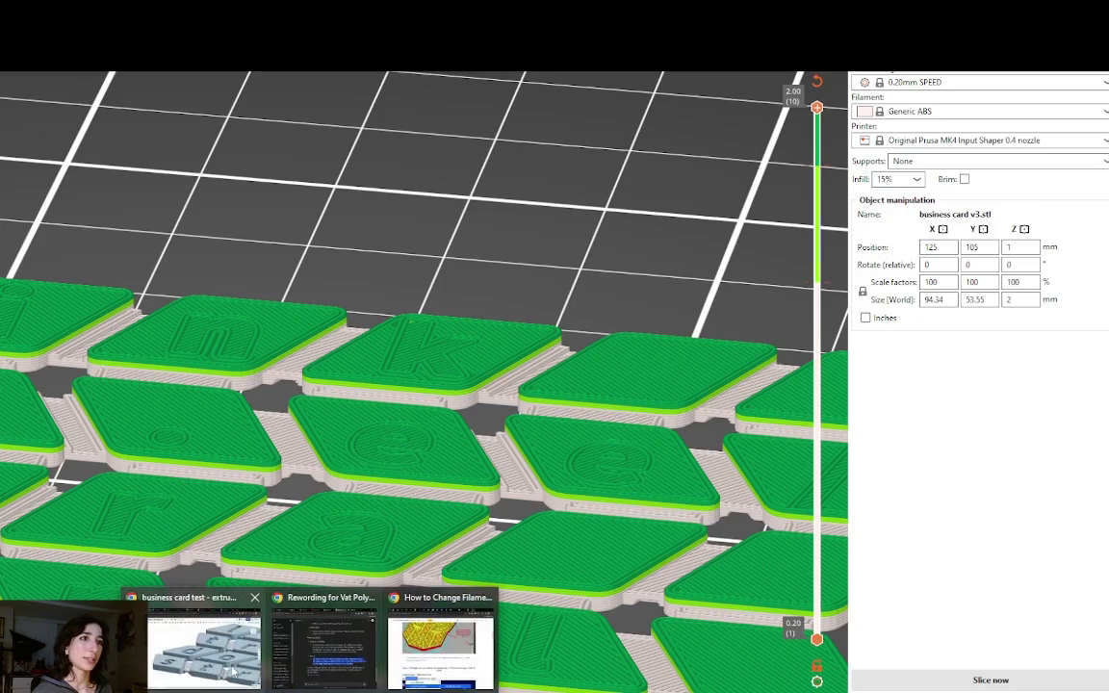
left_click(204, 643)
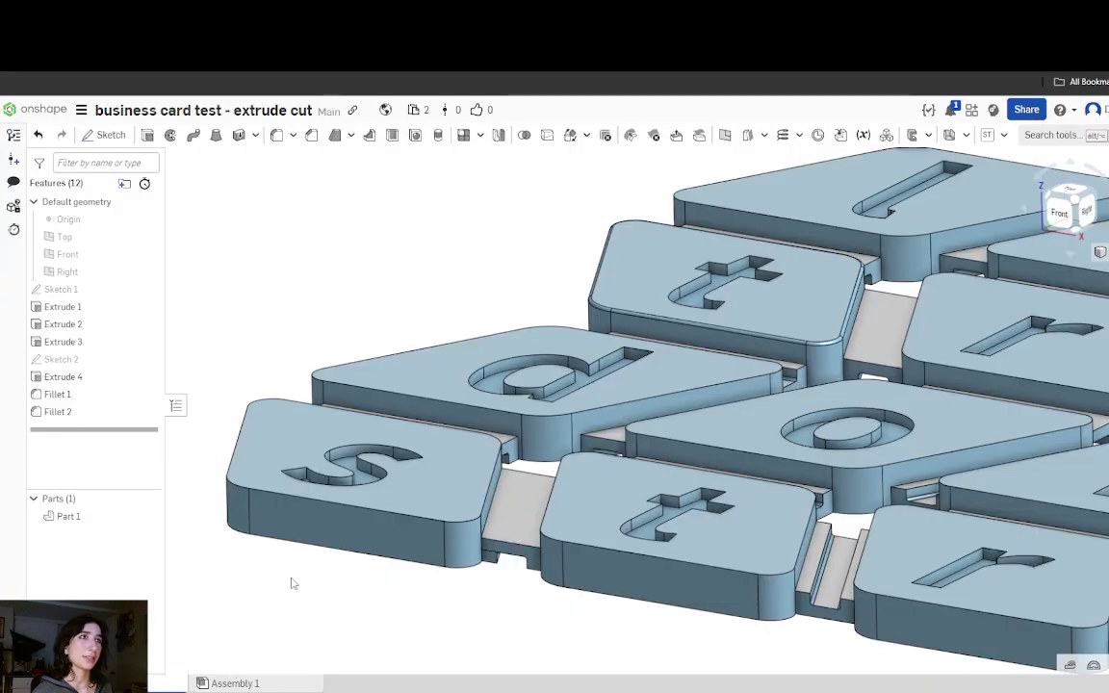
right_click(77, 345)
left_click(113, 377)
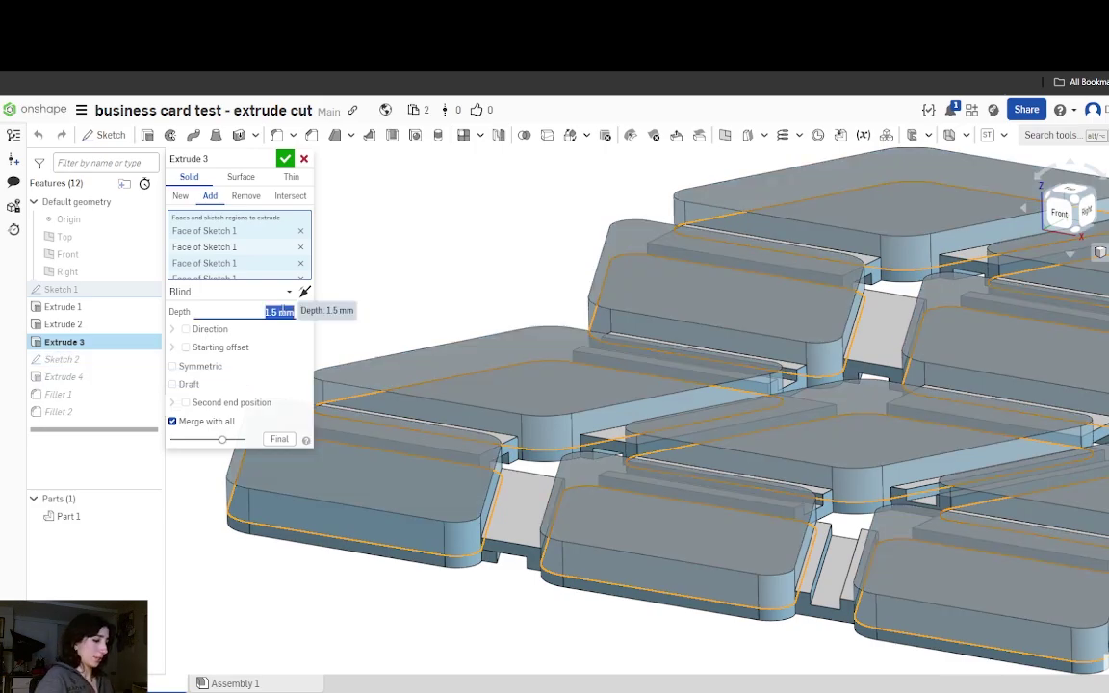
left_click(285, 158)
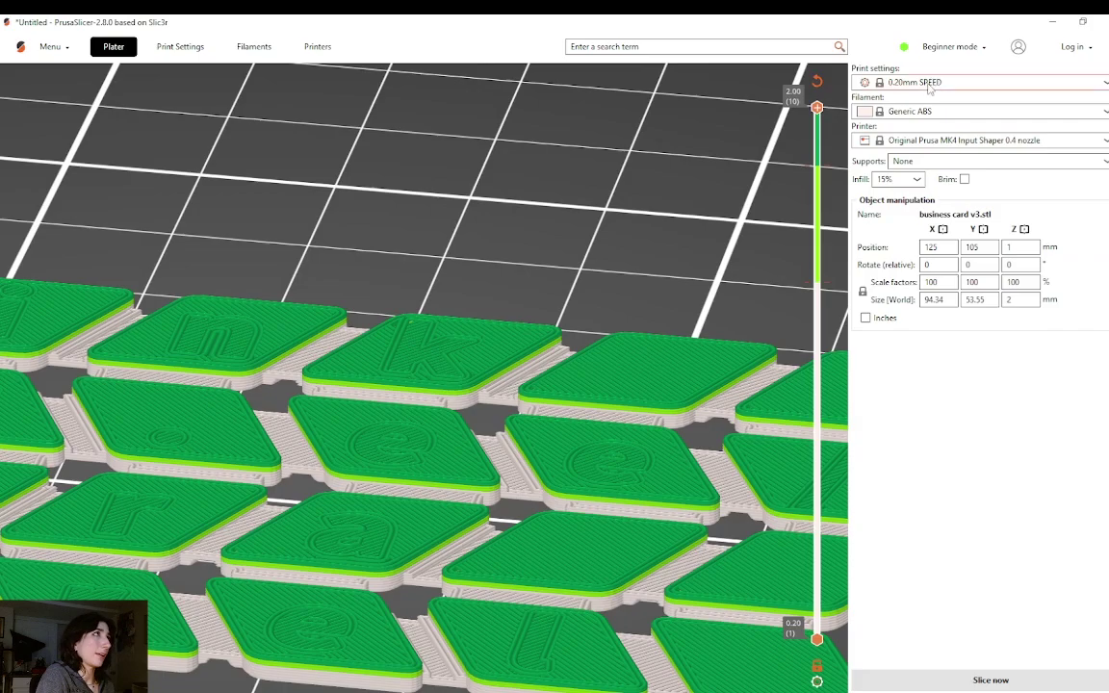
- Change the print settings to 0.10mm FAST DETAIL in PrusaSlicer, re-slice the business card and inspect its lettering
left_click(930, 84)
left_click(922, 113)
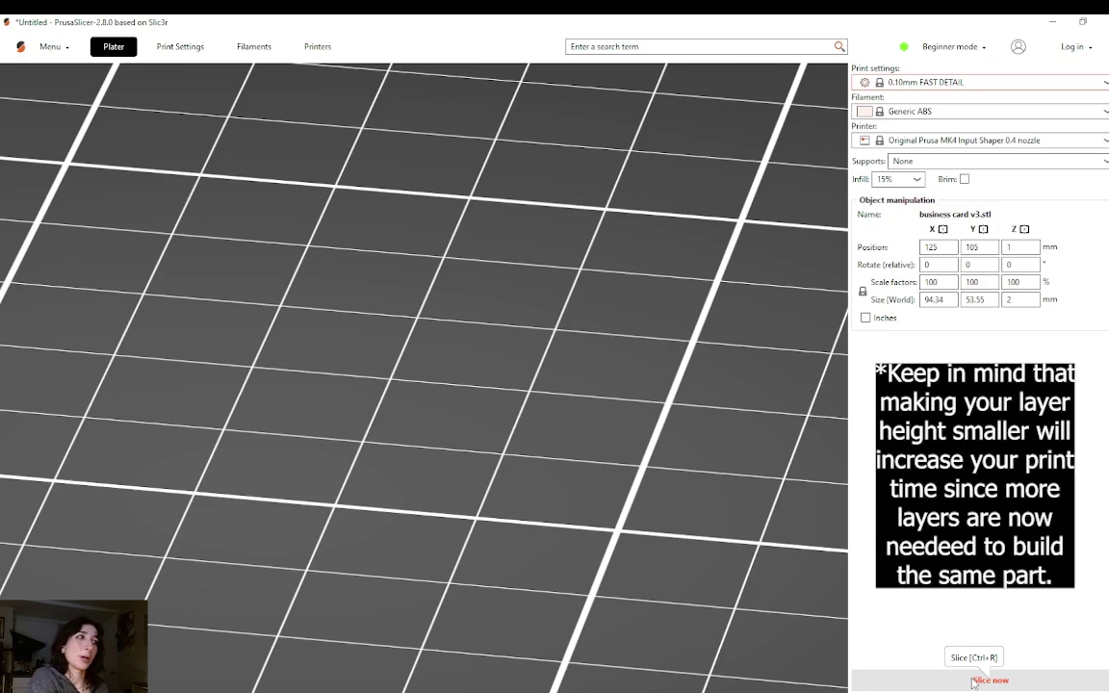
left_click(972, 681)
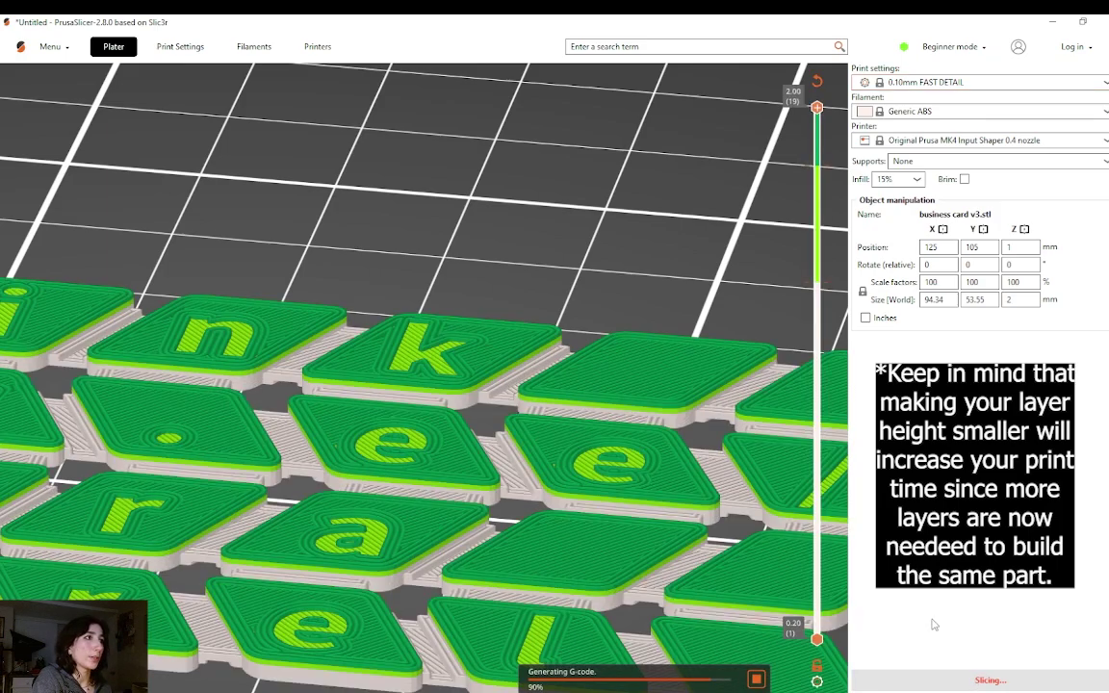
scroll(737, 92, "up", 3)
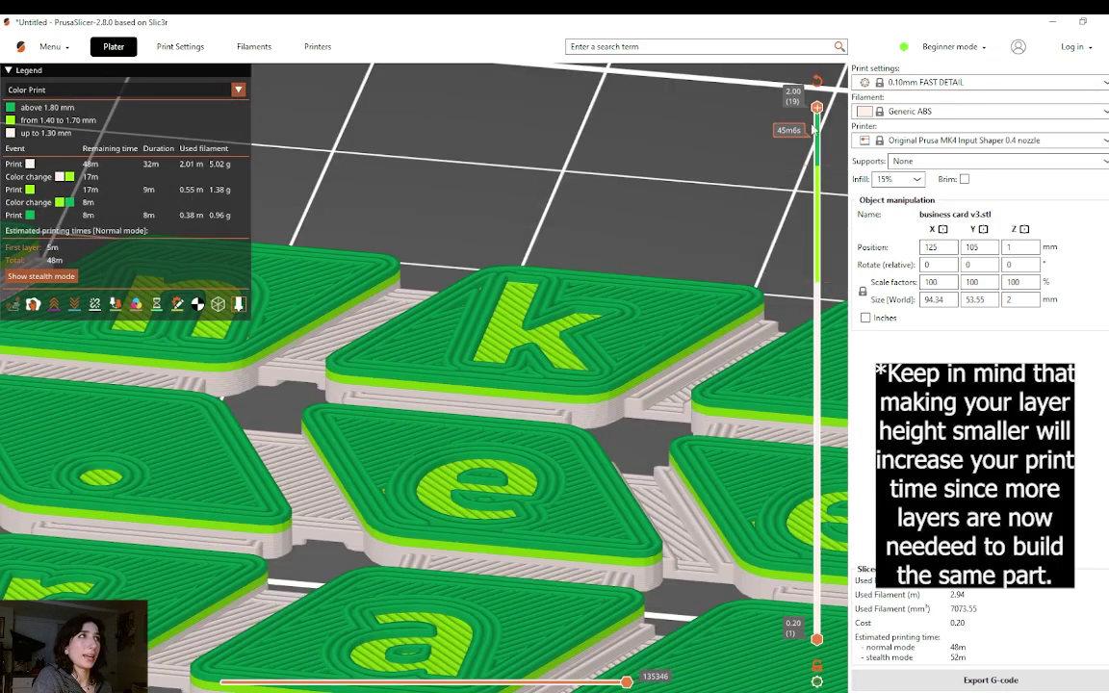
scroll(821, 213, "down", 1)
scroll(821, 214, "up", 3)
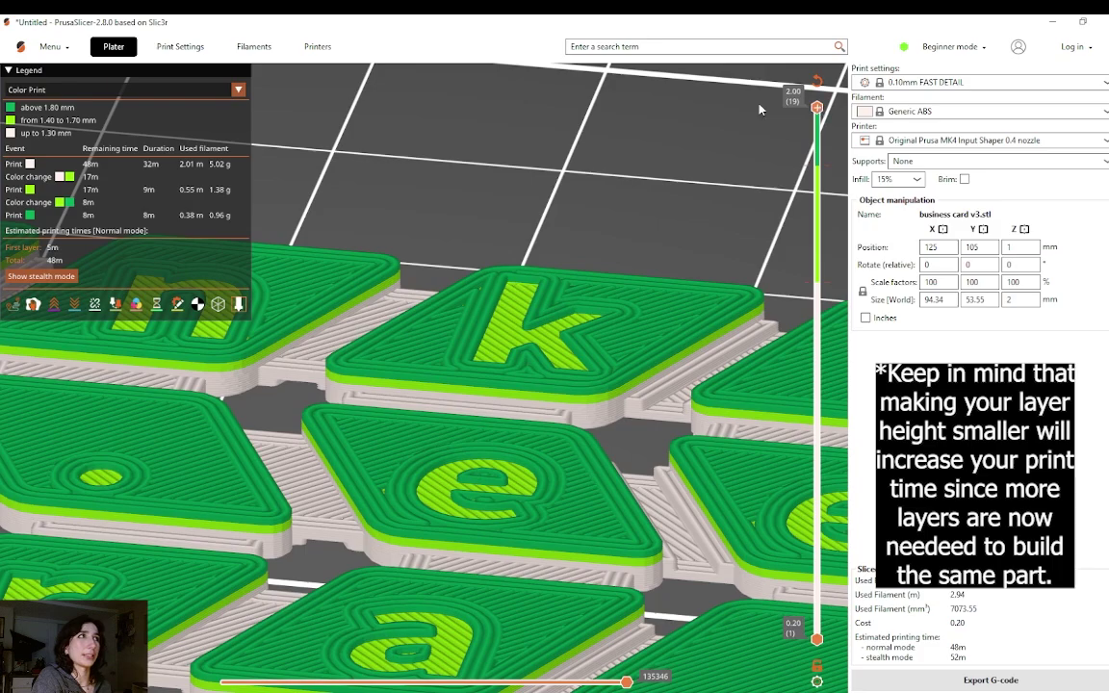
scroll(478, 273, "down", 6)
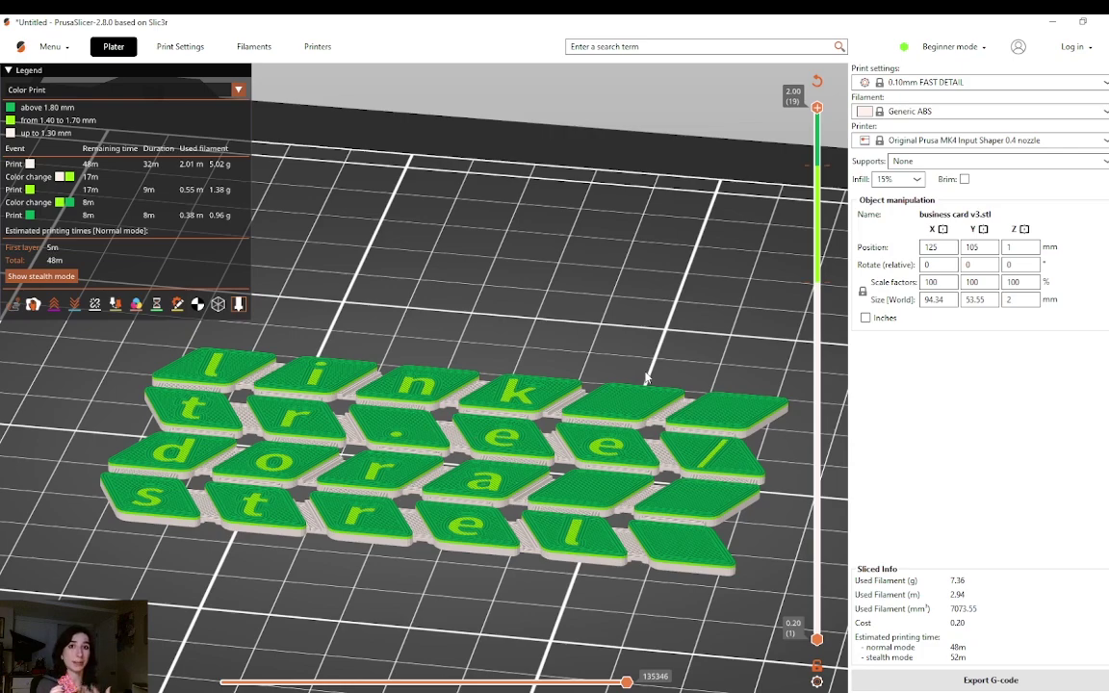
- Set the Generic ABS nozzle temperature to 245 °C and the bed to 50 °C for the first and other layers
left_click(180, 46)
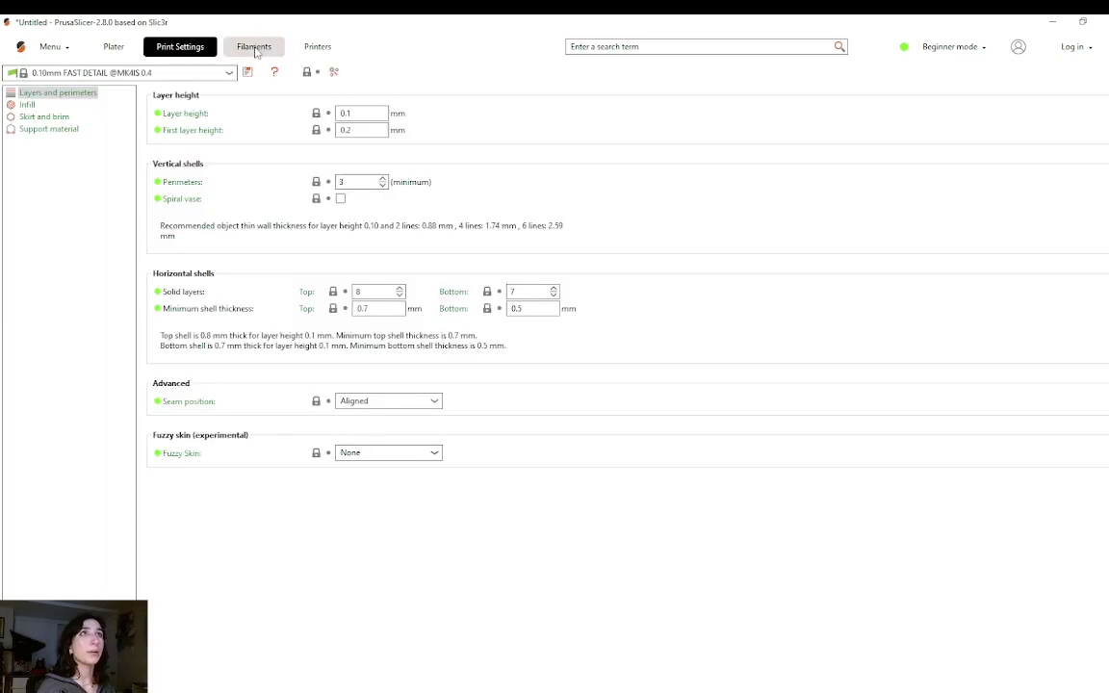
left_click(253, 46)
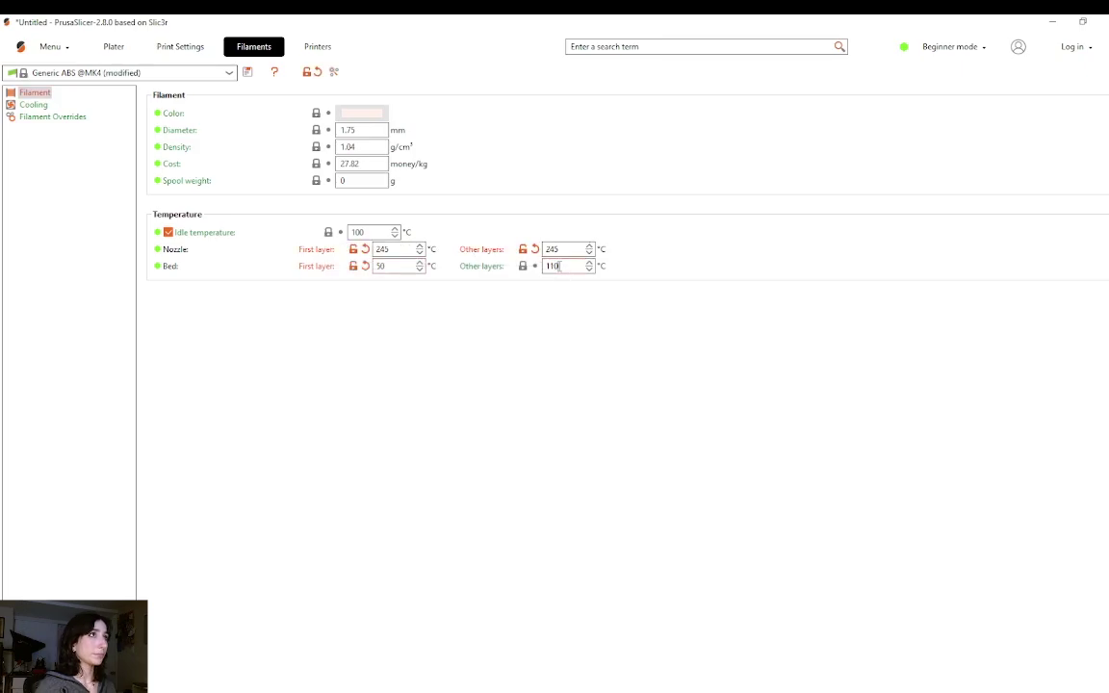
double_click(556, 265)
type("50")
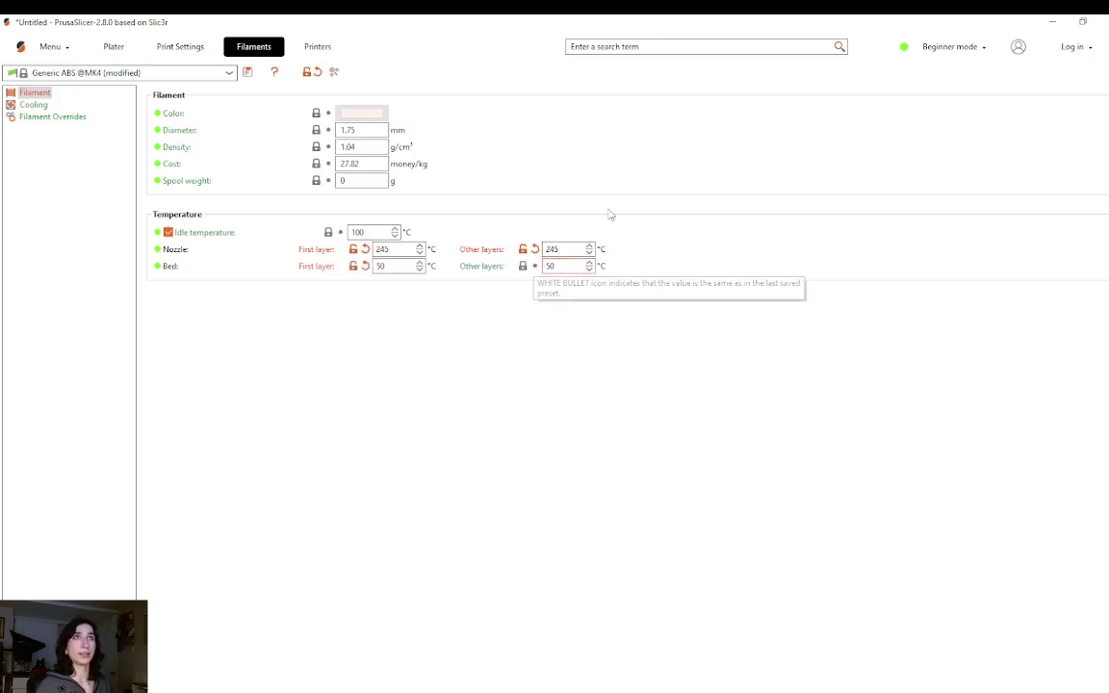
- Return to the business card preview and examine the layers at its two colour changes
left_click(120, 46)
left_click_drag(823, 601, 820, 295)
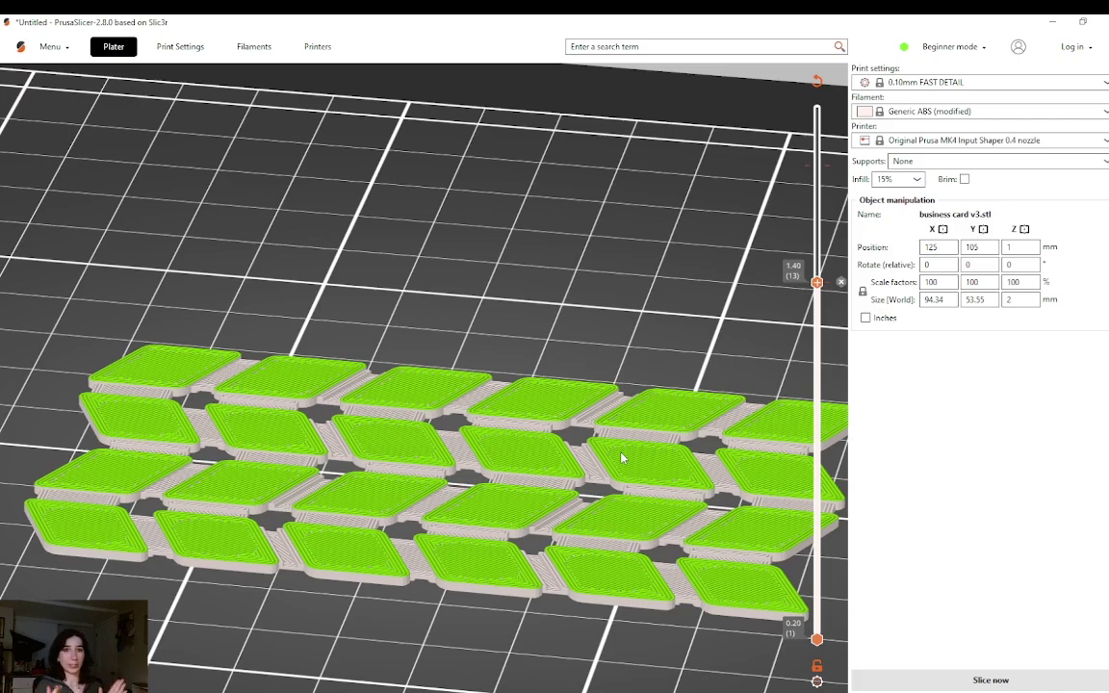
left_click_drag(816, 282, 814, 164)
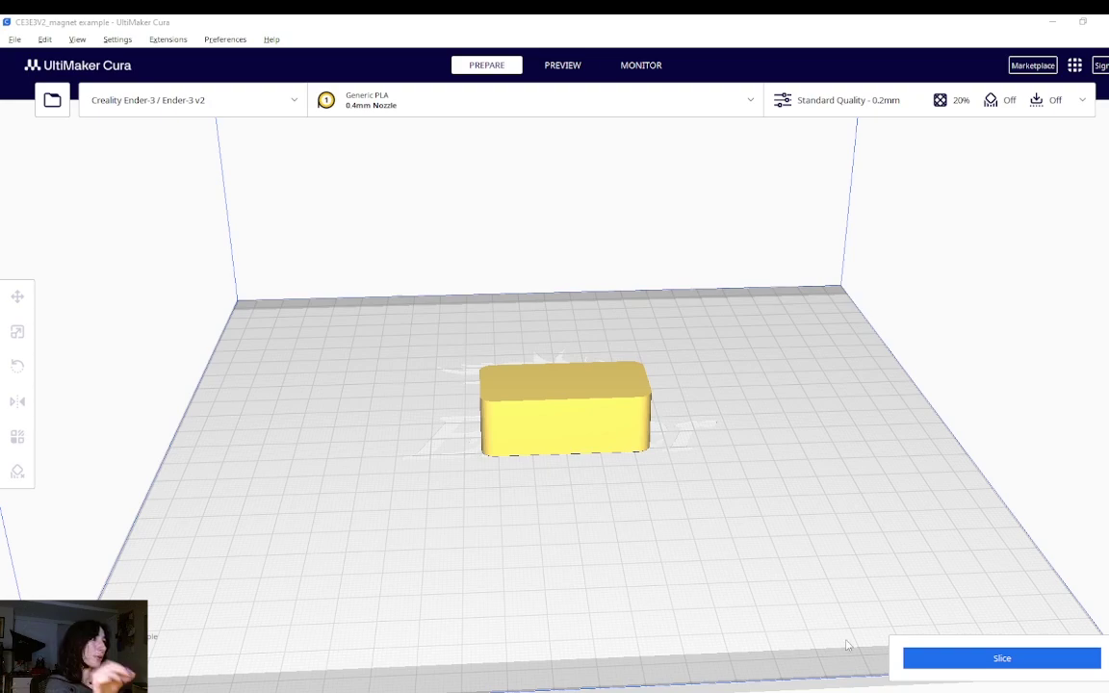
- Switch to UltiMaker Cura, slice the magnet example and preview the layer where its magnet holes are open
left_click(943, 662)
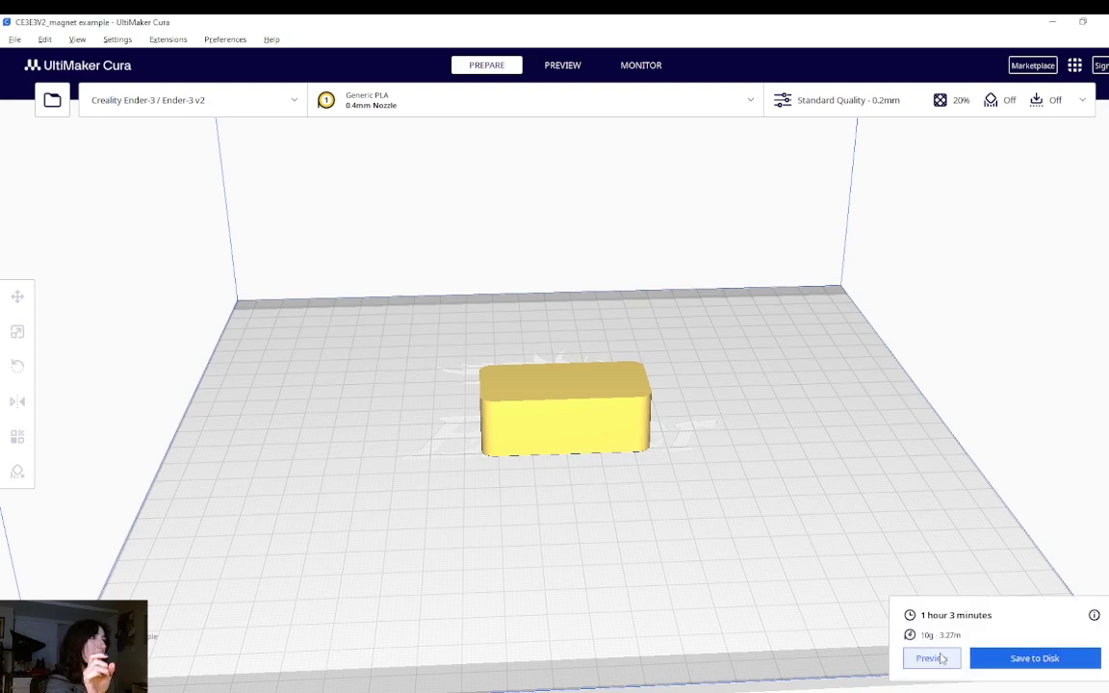
left_click(932, 659)
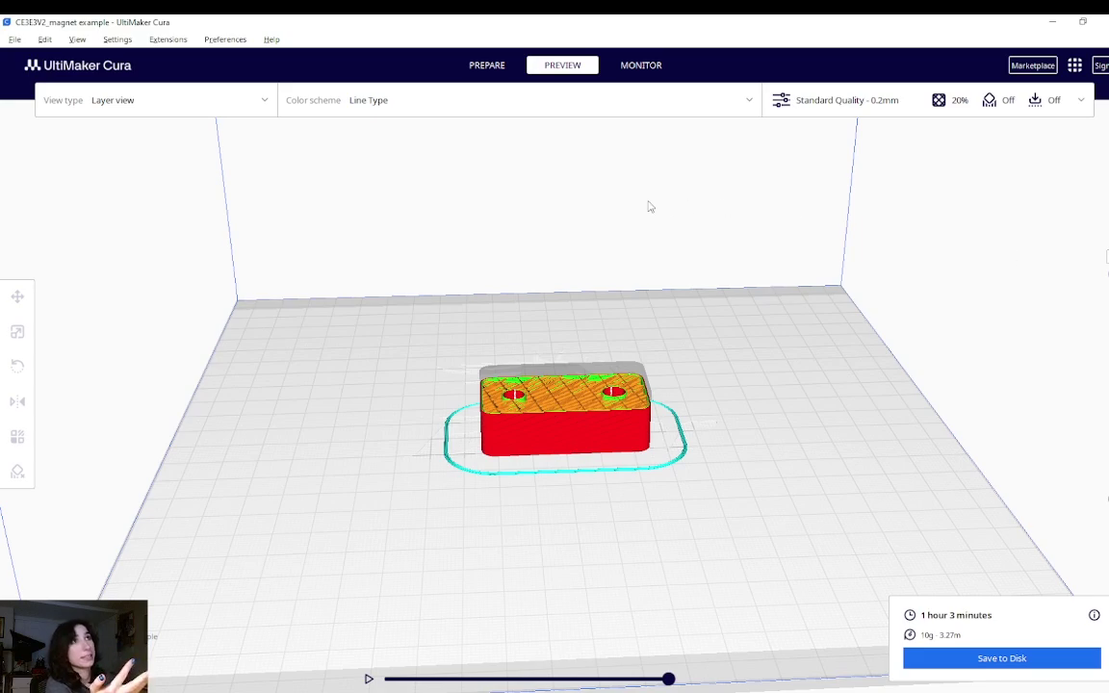
- Add a Pause at height script to the post-processing of the magnet example
left_click(160, 40)
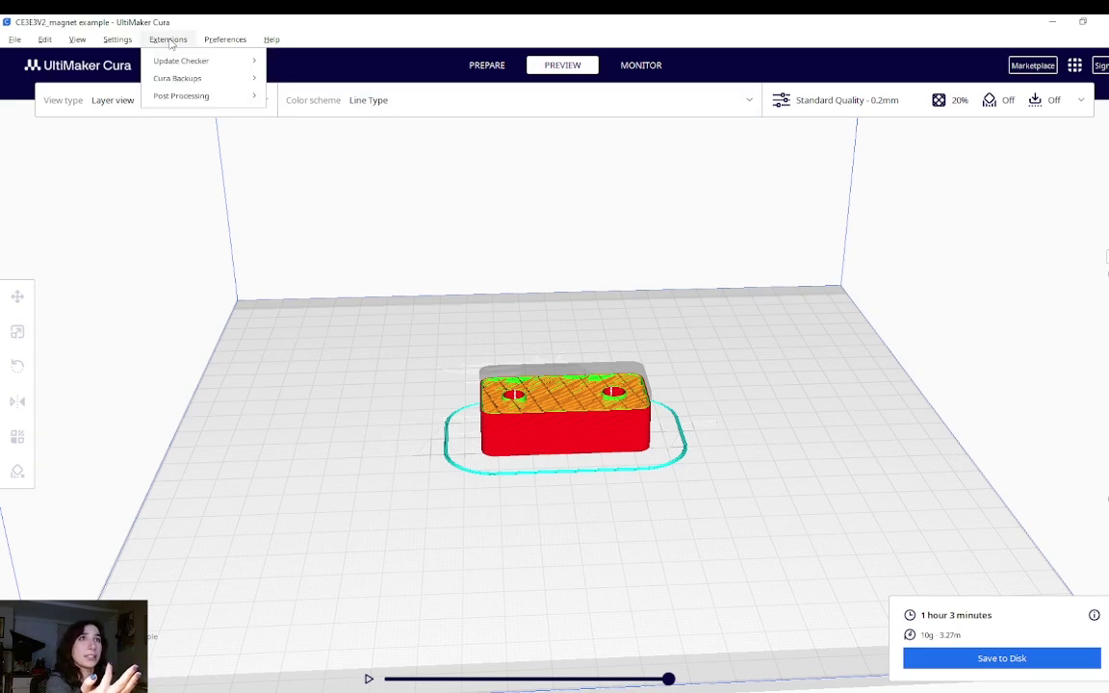
mouse_move(204, 102)
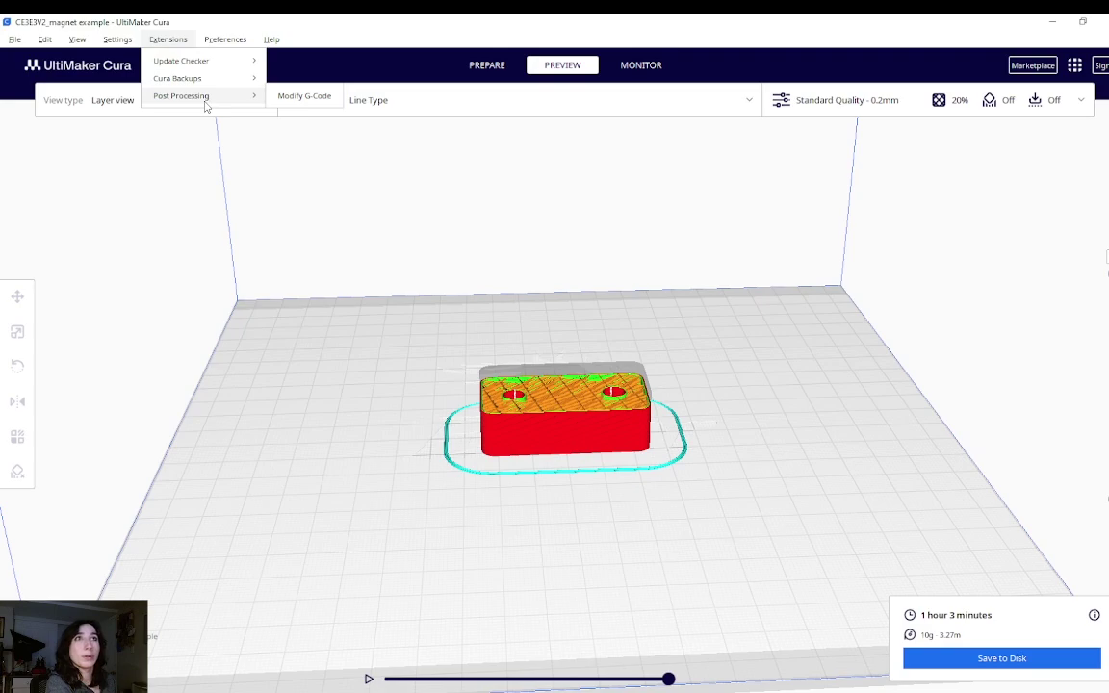
left_click(302, 96)
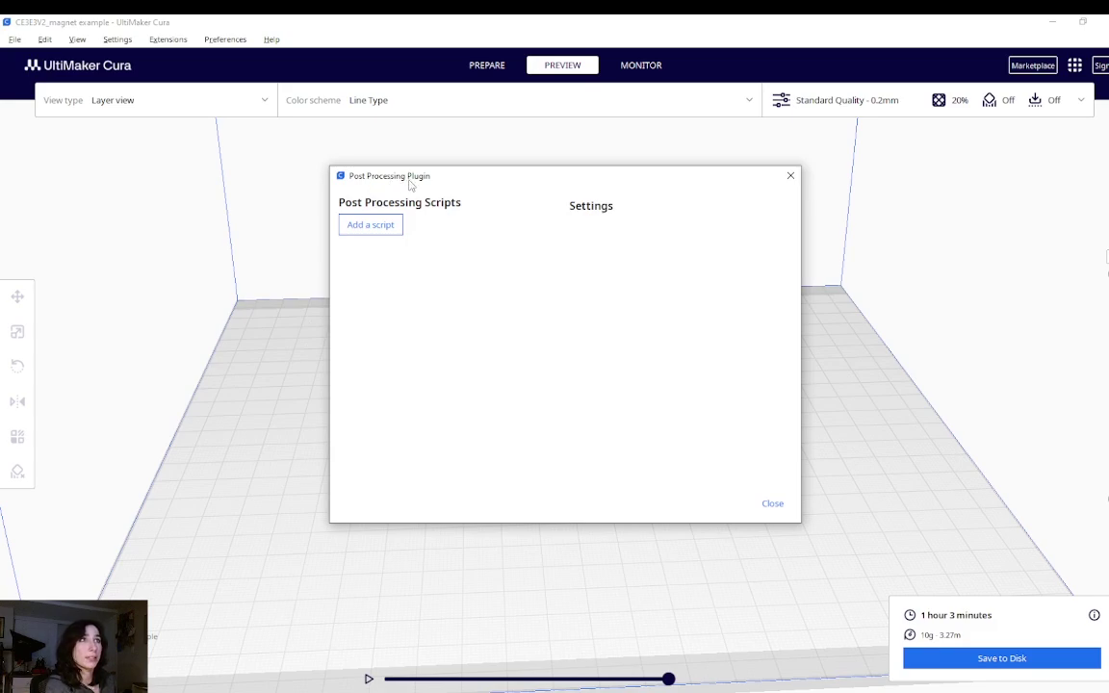
left_click(370, 225)
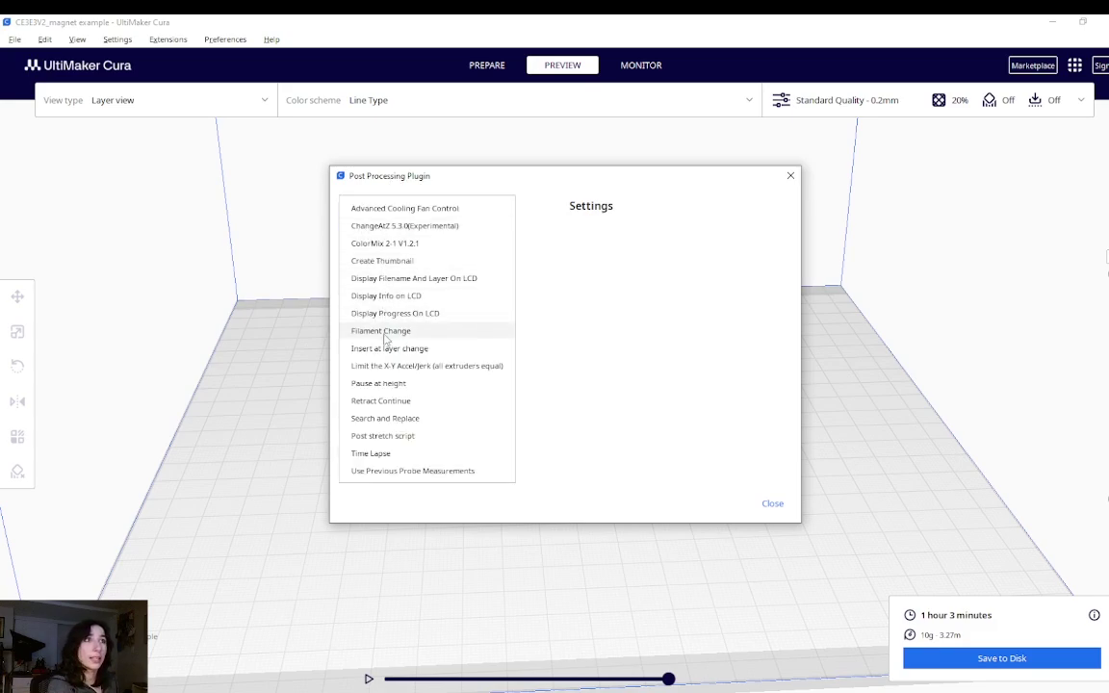
left_click(385, 384)
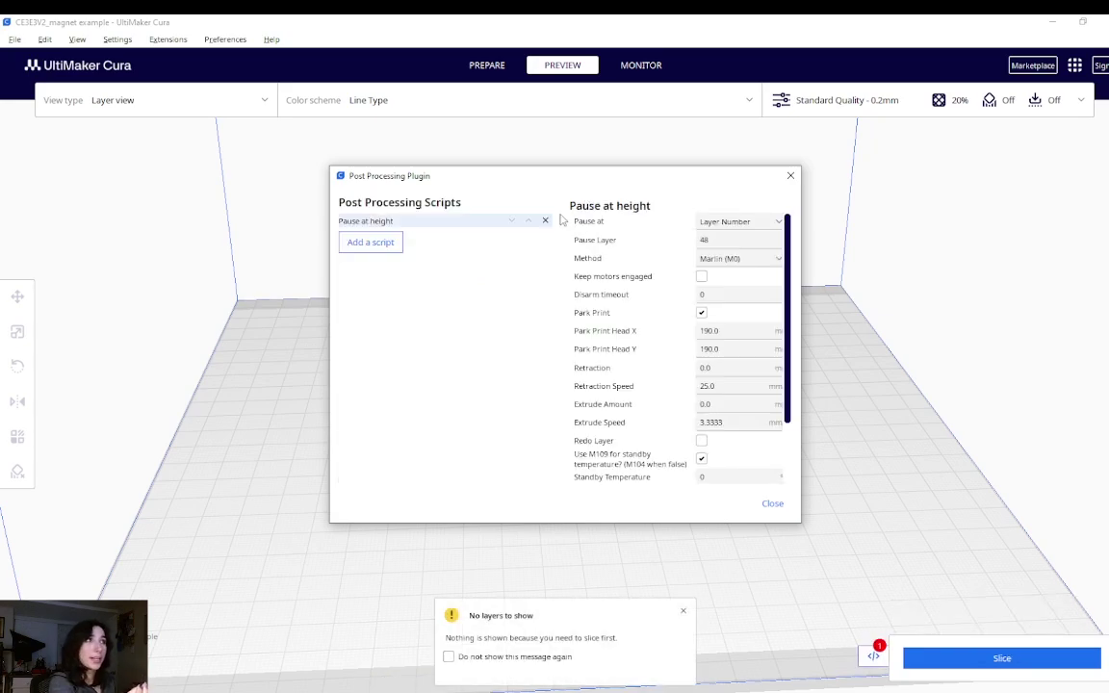
- Set the script to pause by Layer Number at layer 70 and slice the magnet example
left_click(732, 223)
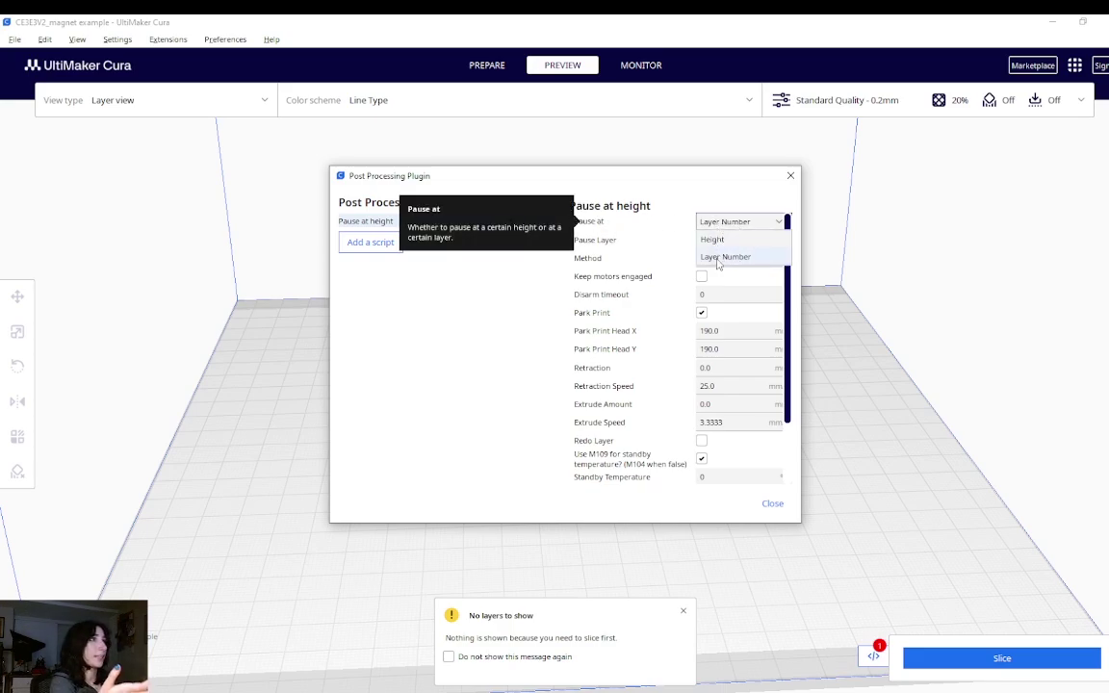
left_click(724, 257)
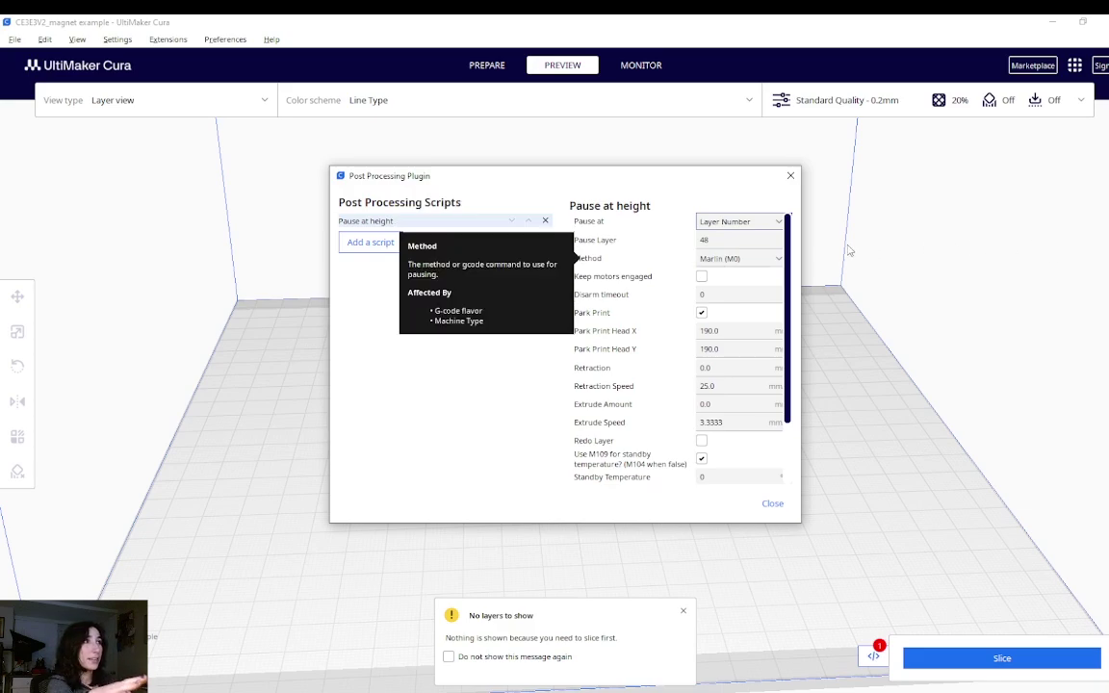
left_click(717, 239)
key("ctrl+a")
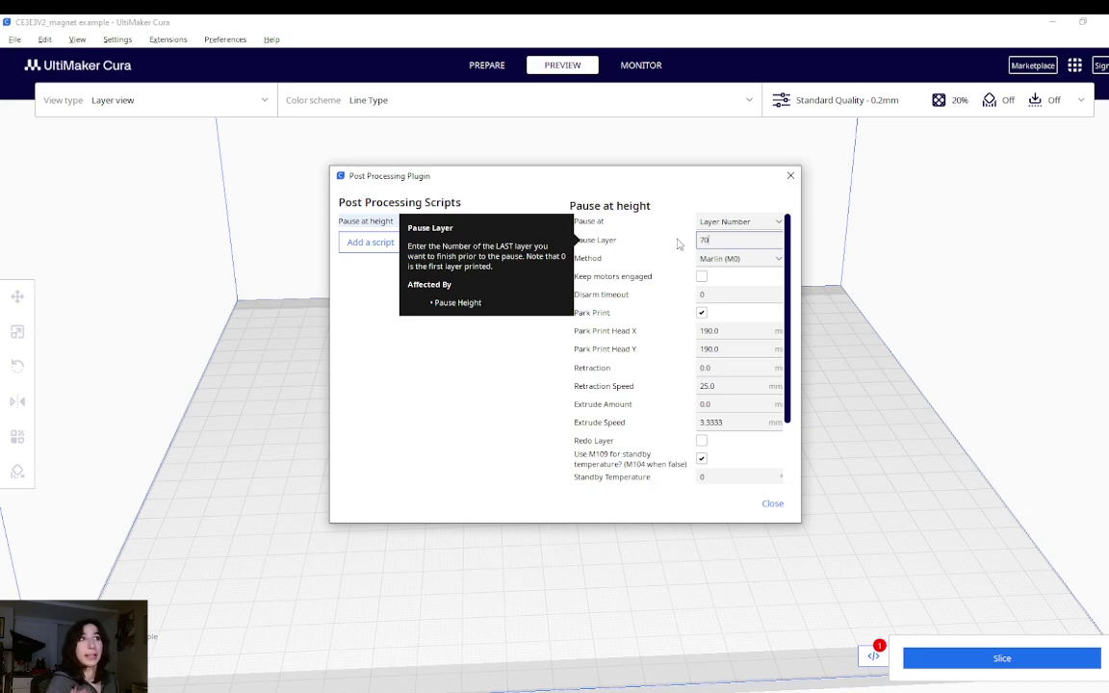
left_click(774, 503)
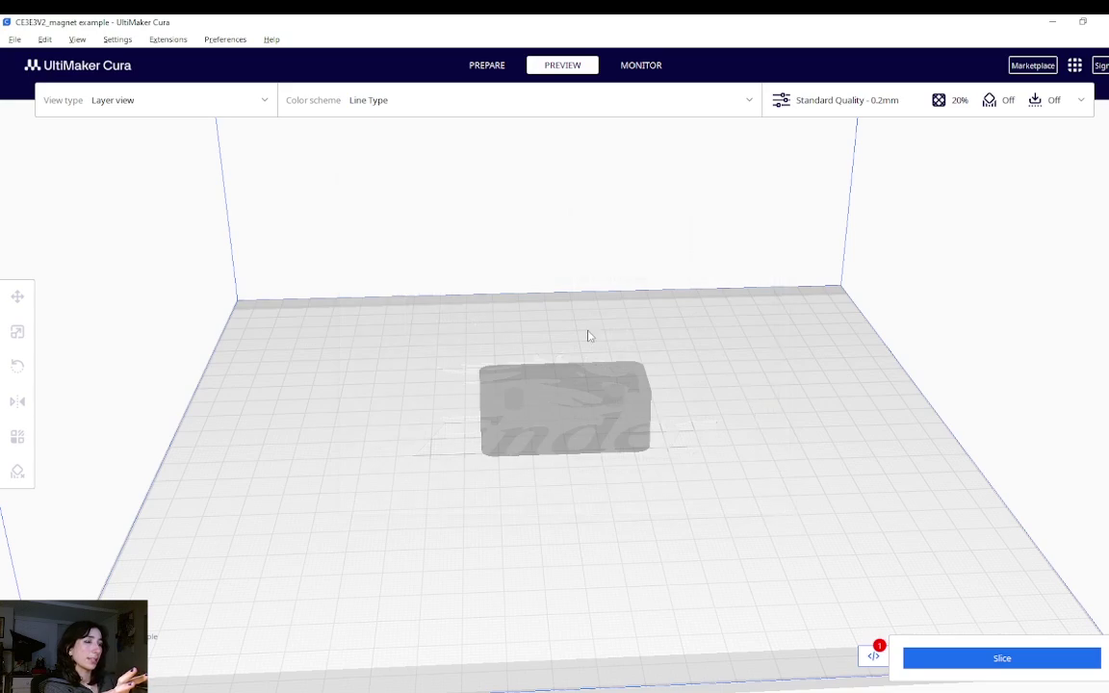
left_click(940, 659)
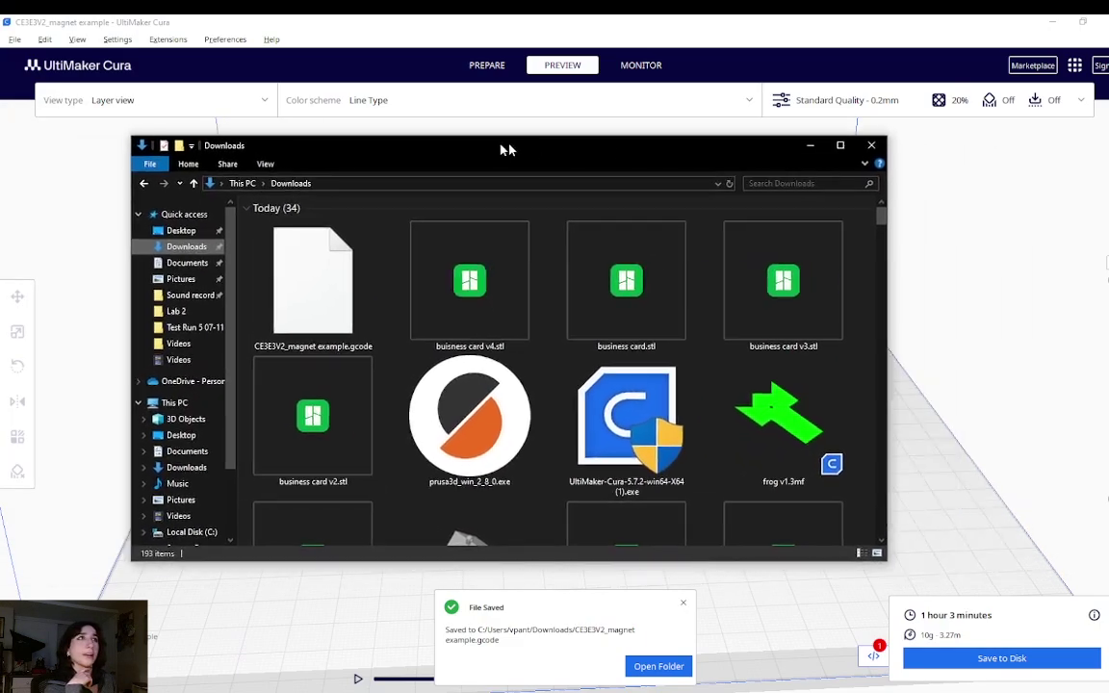
- Rename the exported G-code file in the Downloads folder as CE3E3V2_magnet example.txt
left_click_drag(457, 128, 205, 3)
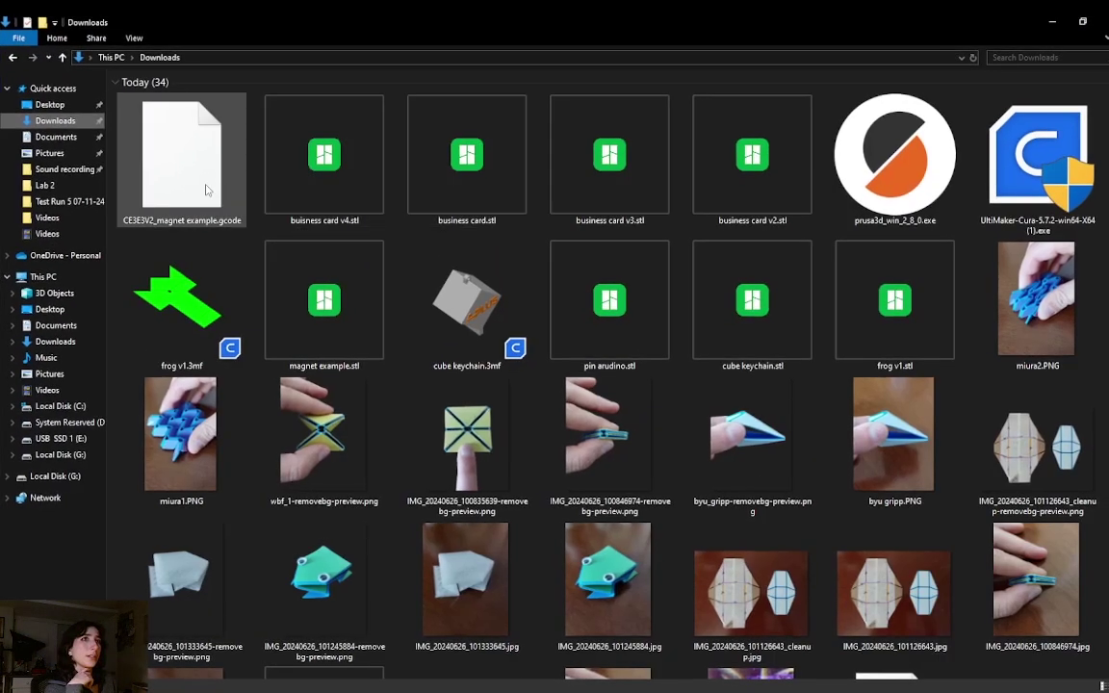
right_click(205, 190)
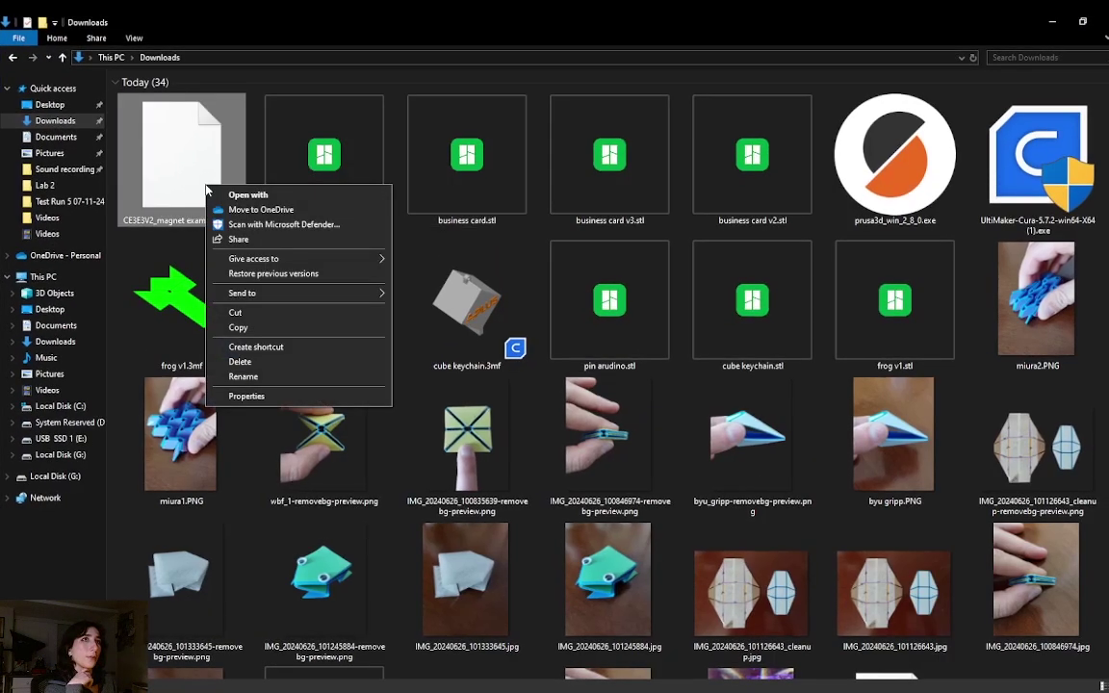
left_click(259, 377)
double_click(220, 221)
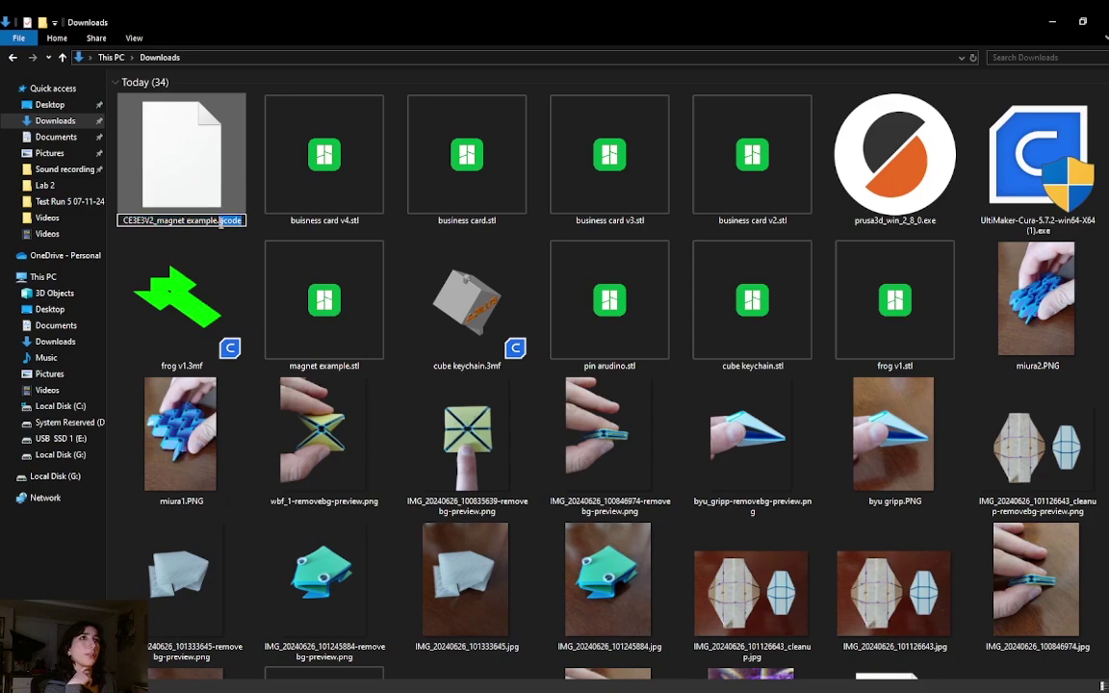
key("BackSpace")
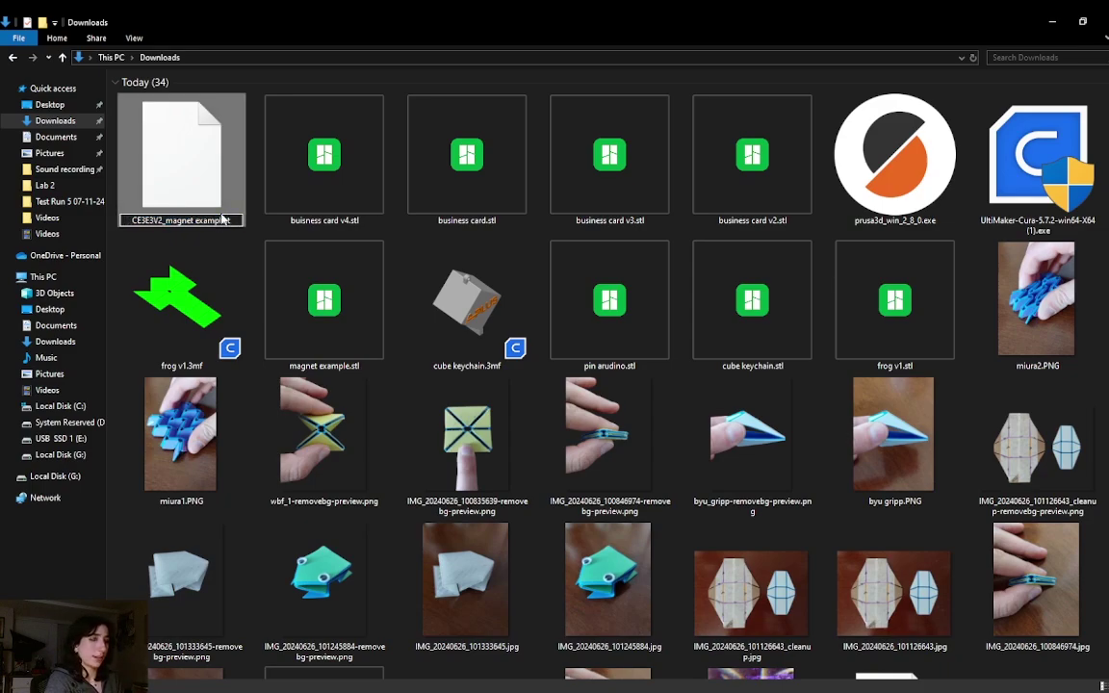
type(".s")
type("t")
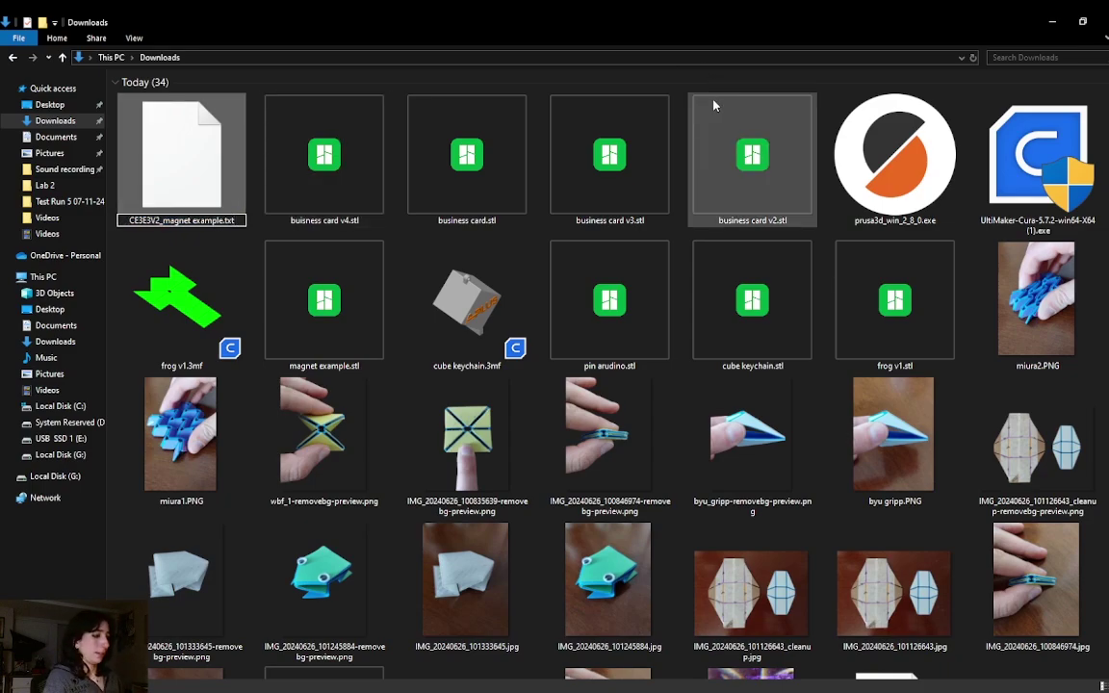
left_click(641, 88)
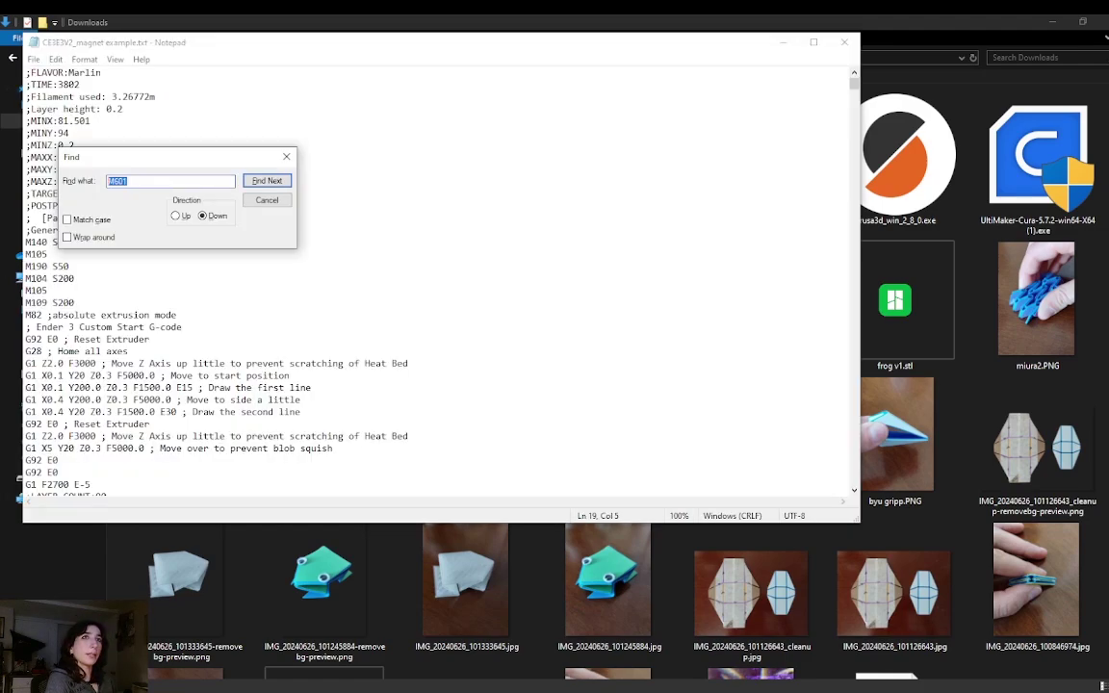
- Search the G-code text in Notepad for M0 and highlight the current-layer comment above the pause command
type("M0")
key("Return")
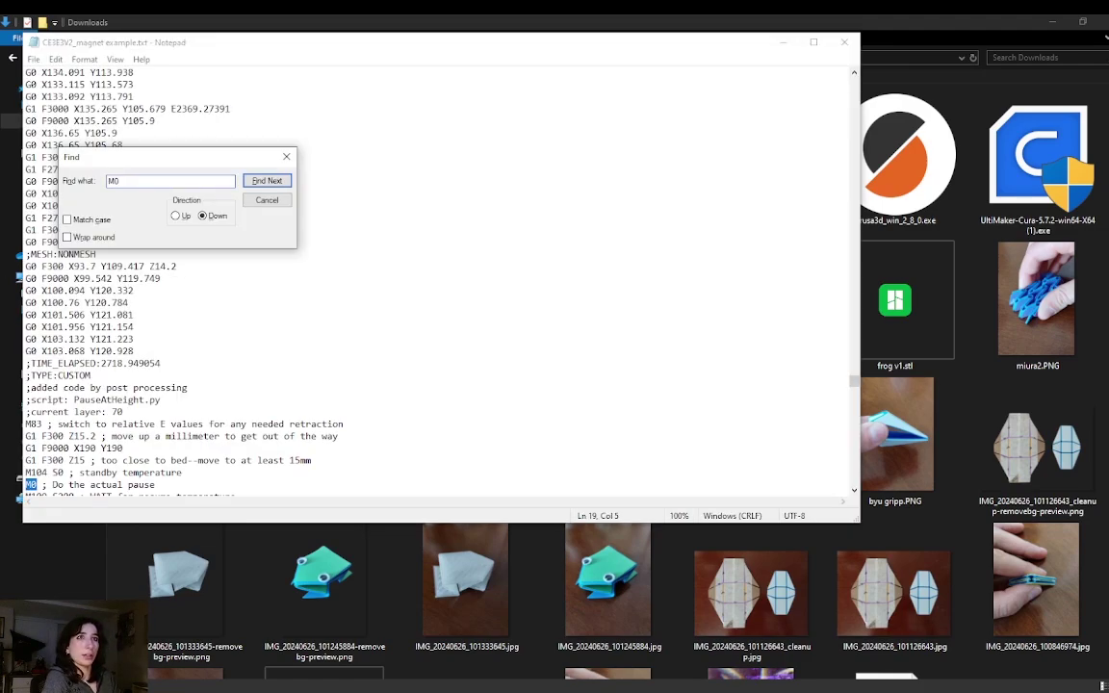
left_click_drag(145, 157, 448, 134)
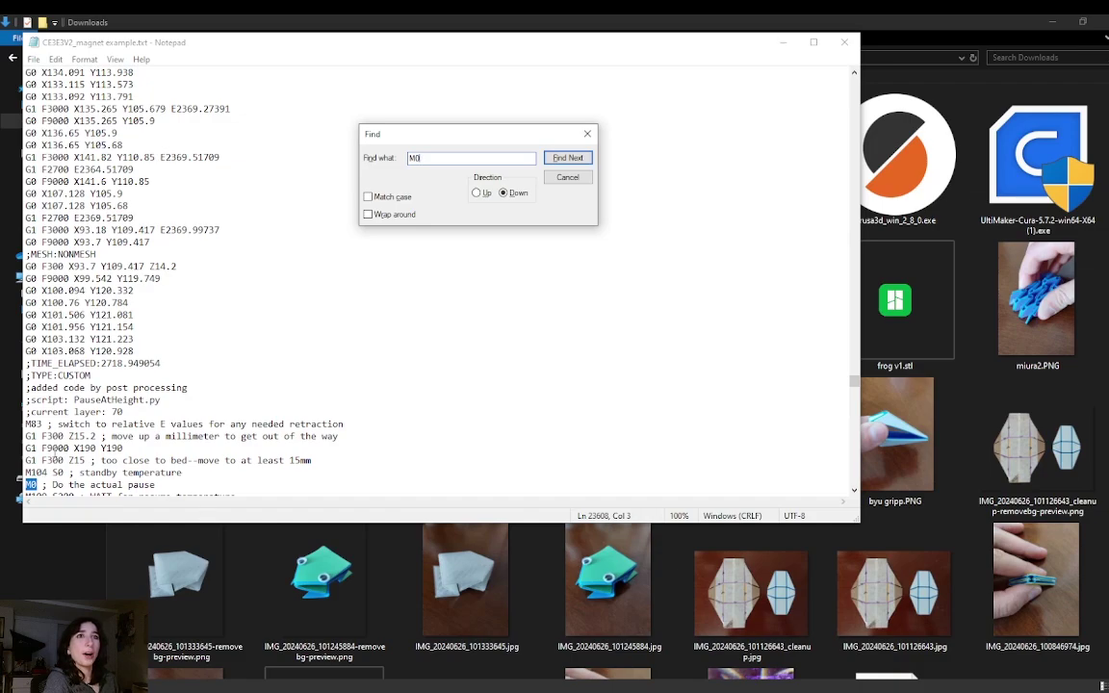
scroll(165, 279, "down", 3)
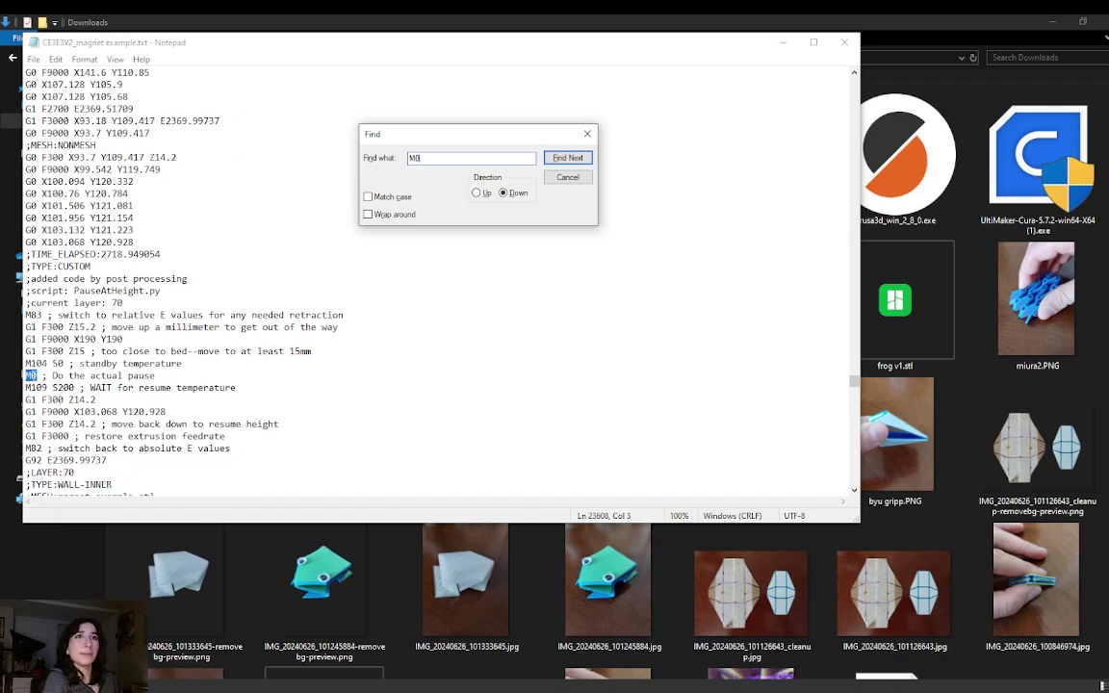
left_click_drag(25, 302, 123, 302)
- Look through the code before the pause and search the G-code for 70
scroll(152, 398, "up", 1)
scroll(152, 398, "up", 20)
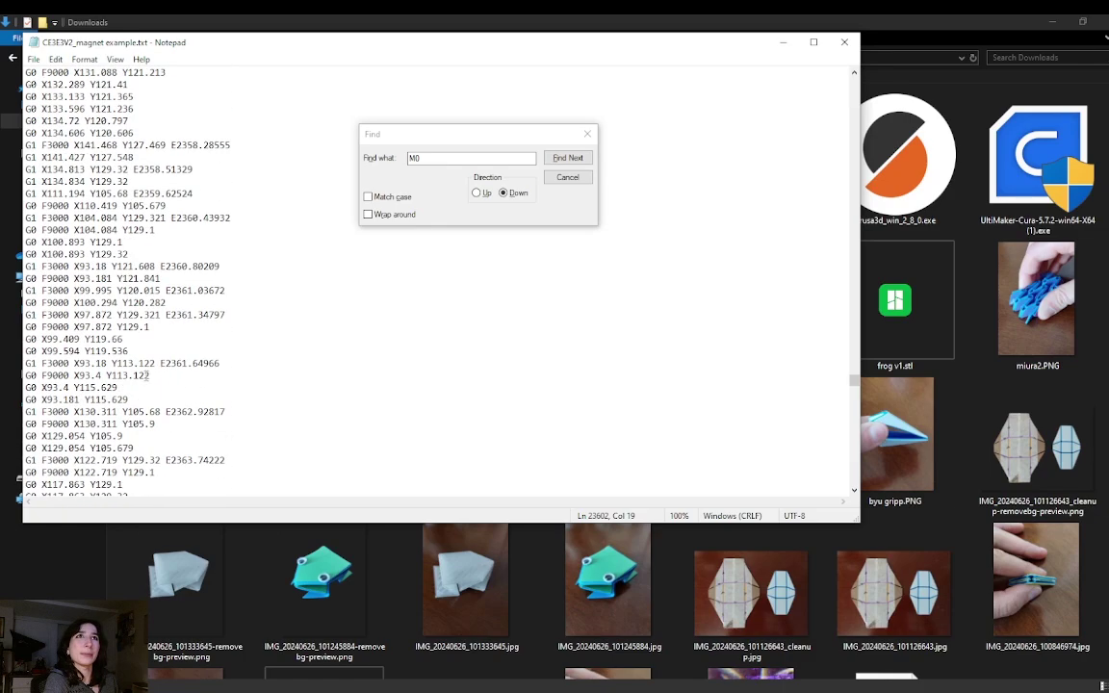
scroll(150, 374, "up", 5)
key("ctrl+f")
type("70")
key("Return")
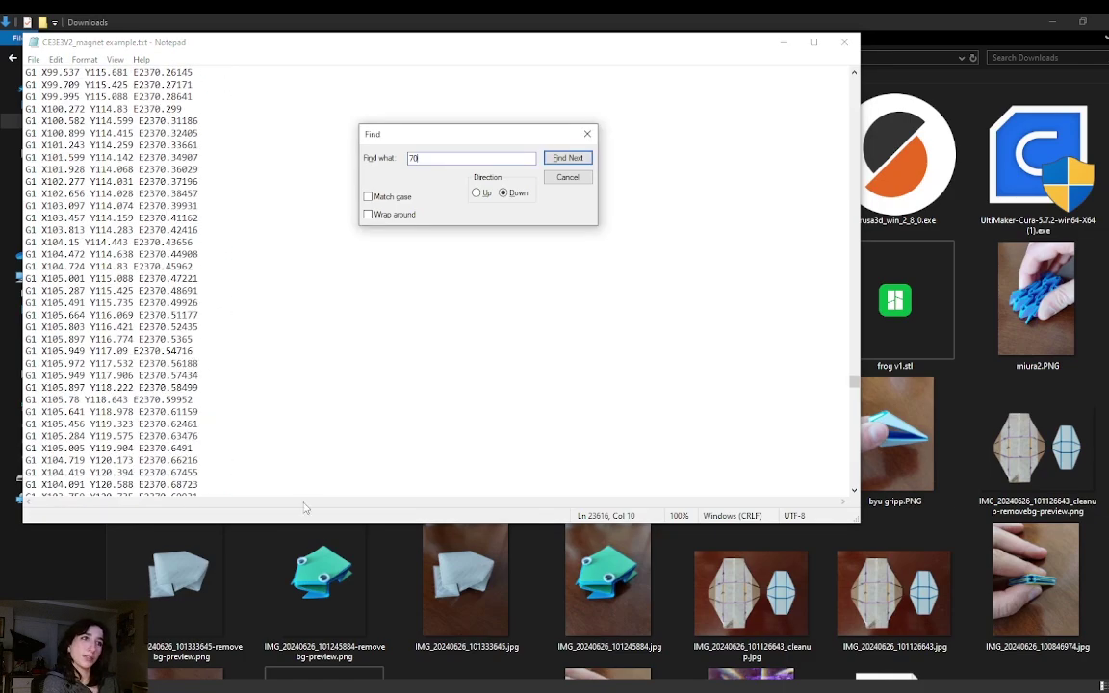
scroll(289, 289, "down", 10)
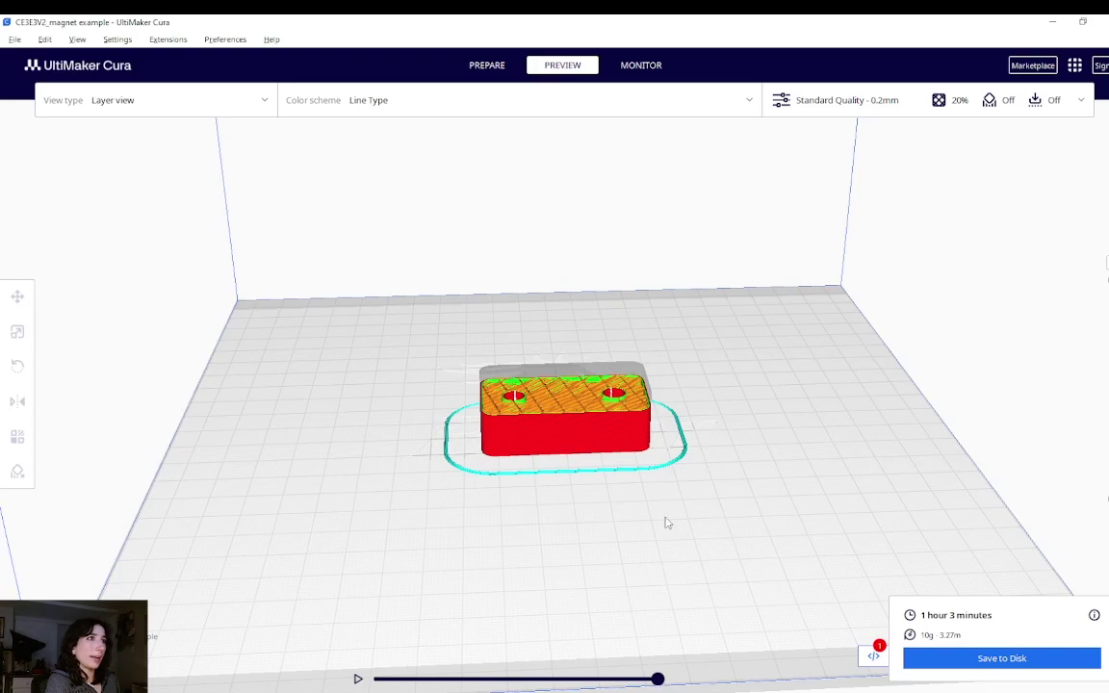
- Switch back to UltiMaker Cura, review the Pause at height settings and preview layer 1 of the magnet example
left_click(873, 655)
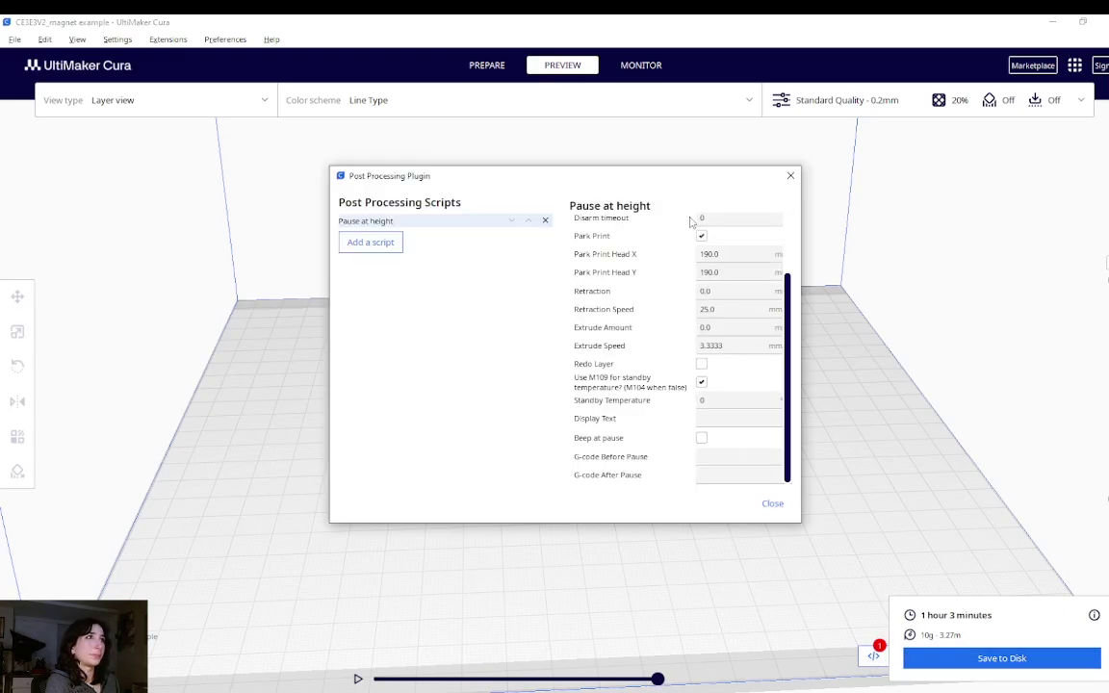
scroll(722, 290, "up", 5)
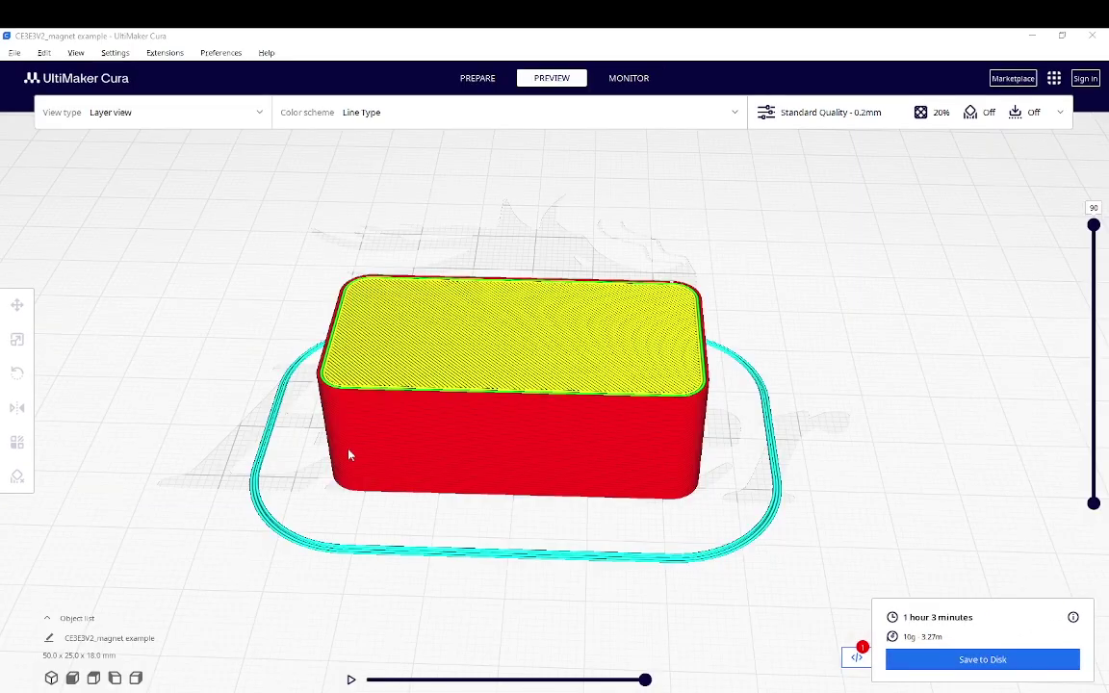
left_click_drag(1093, 225, 1098, 548)
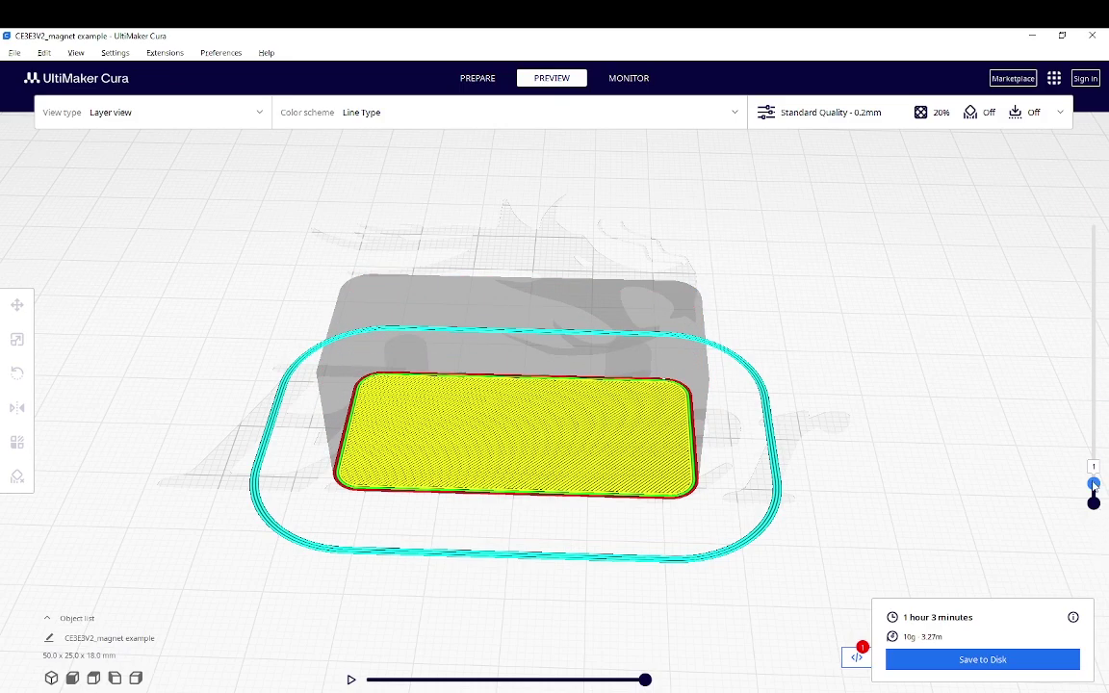
left_click(855, 658)
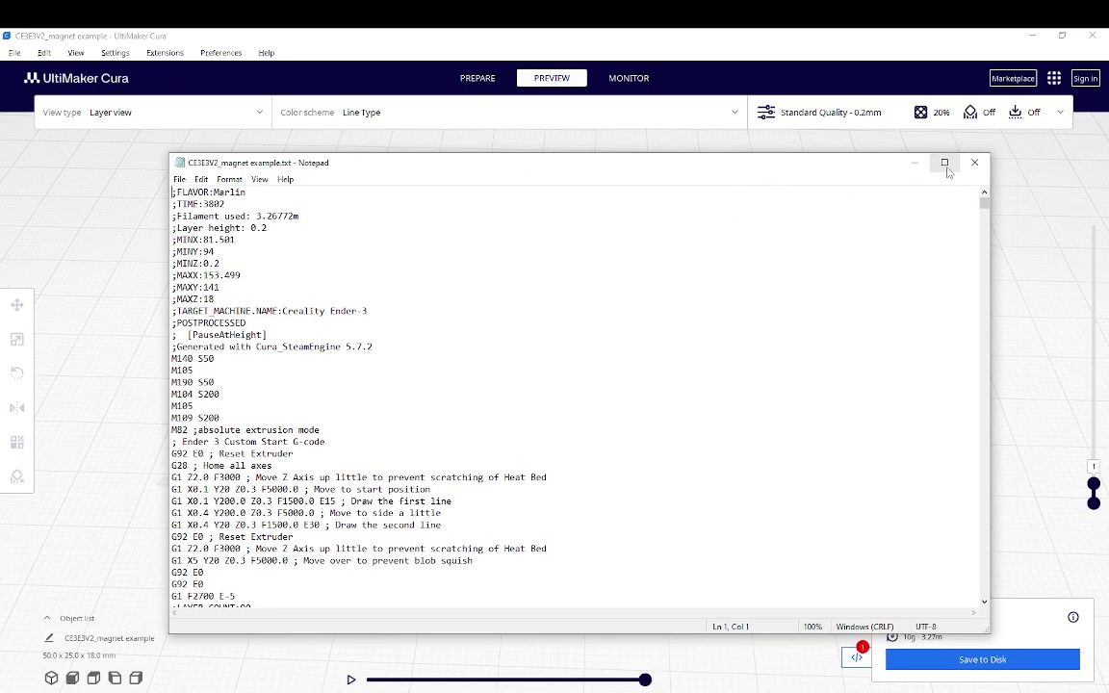
- Highlight the ;LAYER:0 line near the start of the G-code in Notepad
scroll(258, 350, "down", 4)
left_click_drag(214, 477, 172, 477)
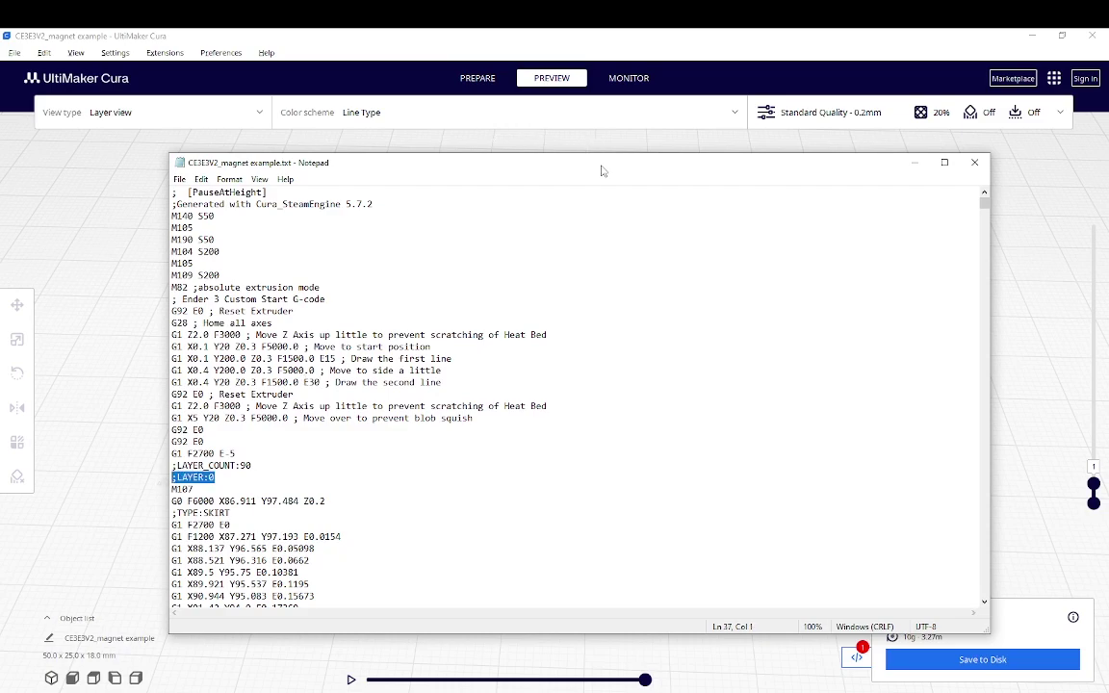
mouse_move(602, 165)
left_mouse_down()
mouse_move(604, 393)
mouse_move(586, 142)
mouse_move(591, 169)
left_mouse_up()
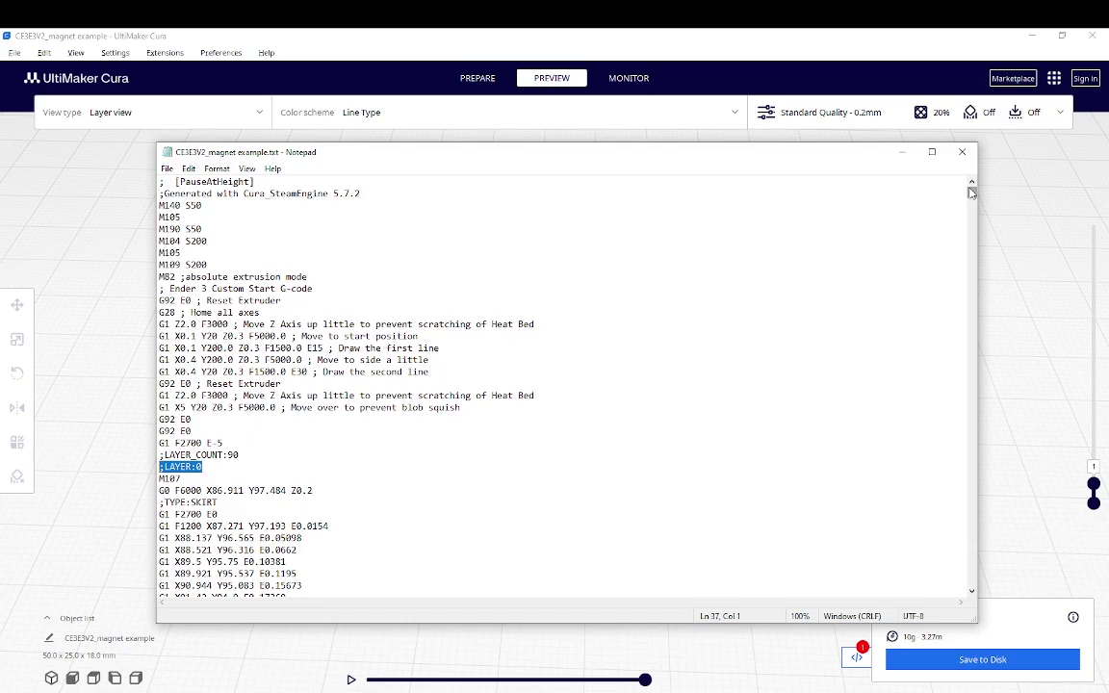
- Search downward in the G-code for LAYER:69 and look through the code that follows it
left_click_drag(971, 193, 971, 201)
left_click(837, 303)
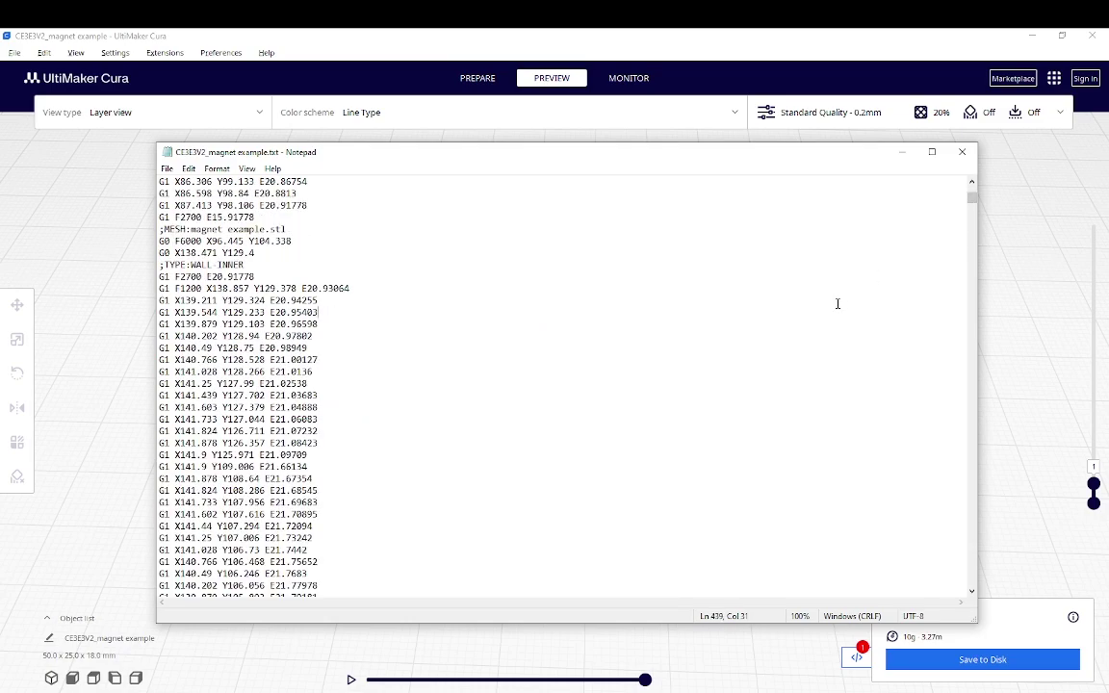
key("ctrl+f")
type("LAYER:69")
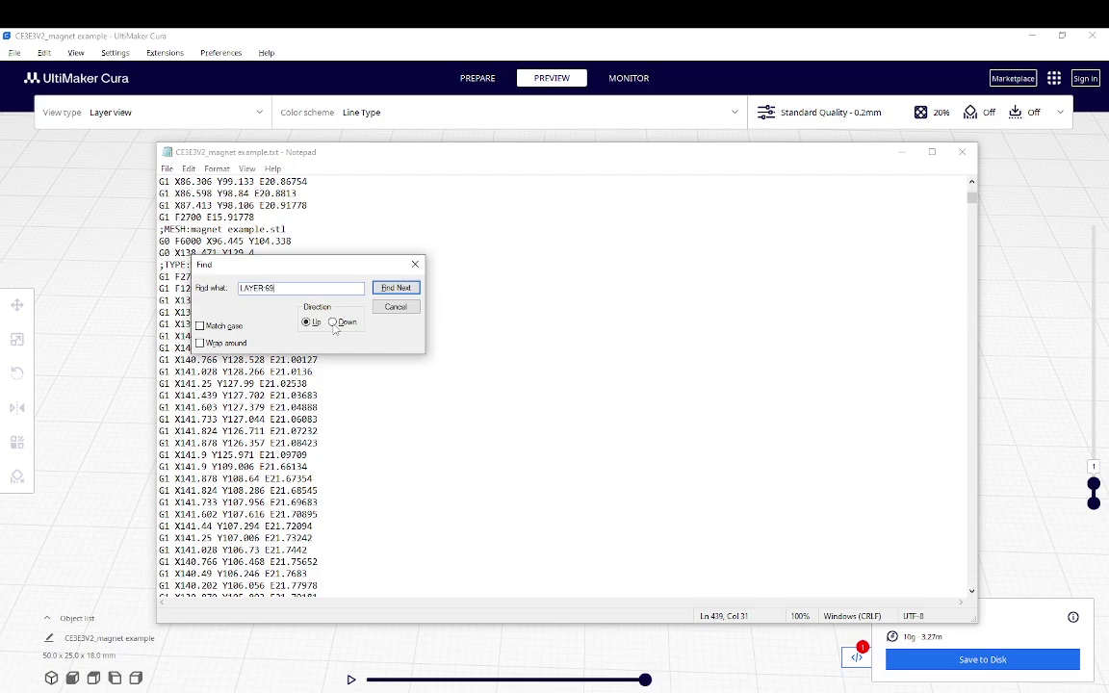
left_click(332, 321)
left_click(396, 287)
scroll(364, 415, "down", 4)
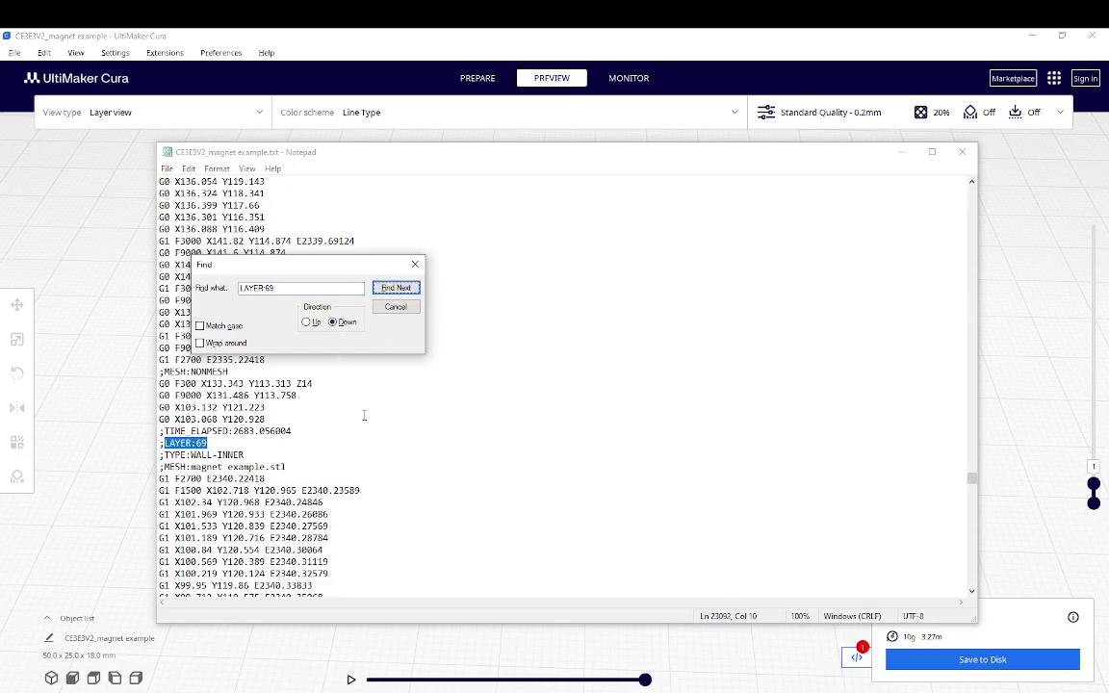
scroll(395, 448, "down", 15)
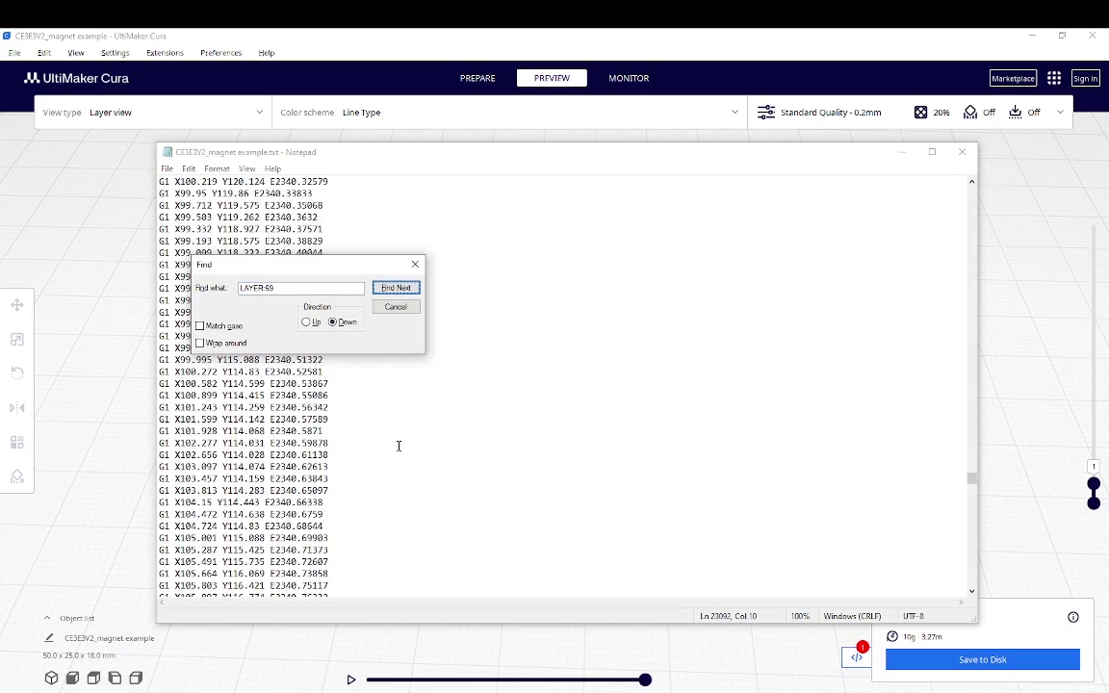
- Search the G-code for LAYER:70 and highlight the block of code lines there
double_click(270, 288)
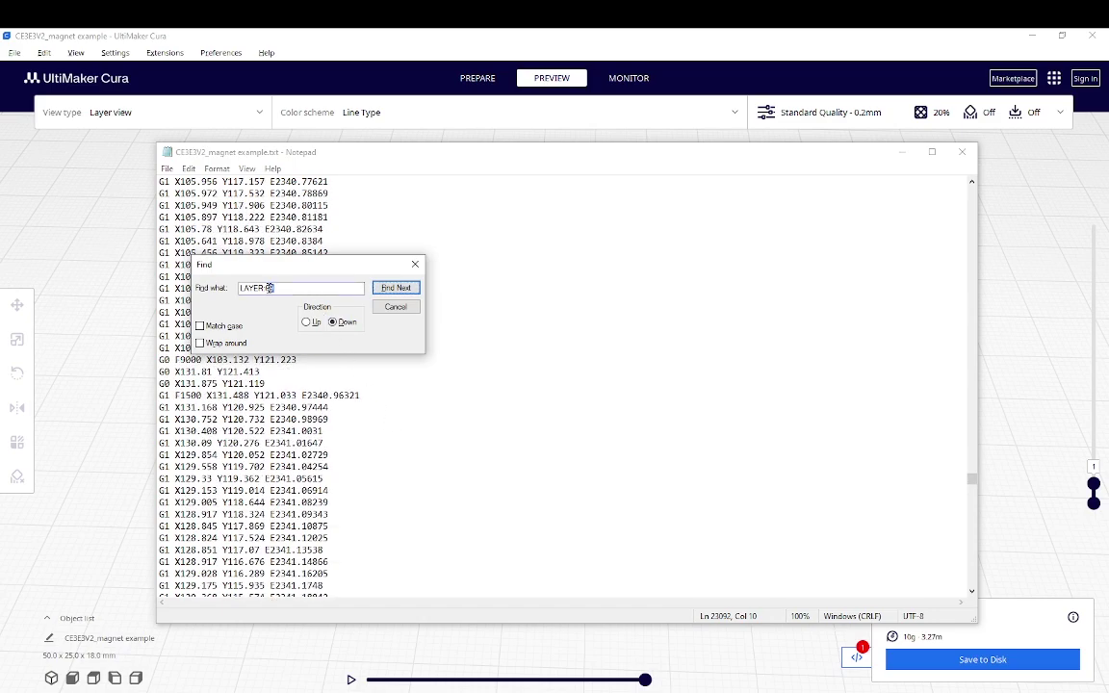
type("70")
key("Return")
left_click_drag(160, 420, 378, 567)
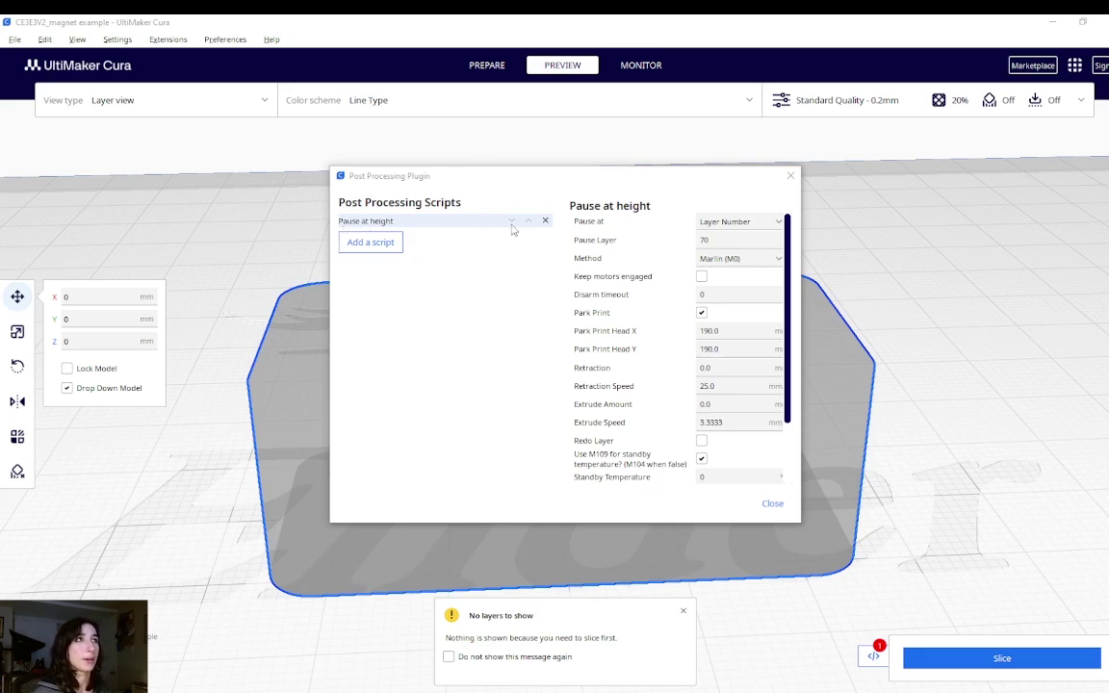
- Remove the Pause at height script from the post-processing scripts in UltiMaker Cura
left_click(545, 222)
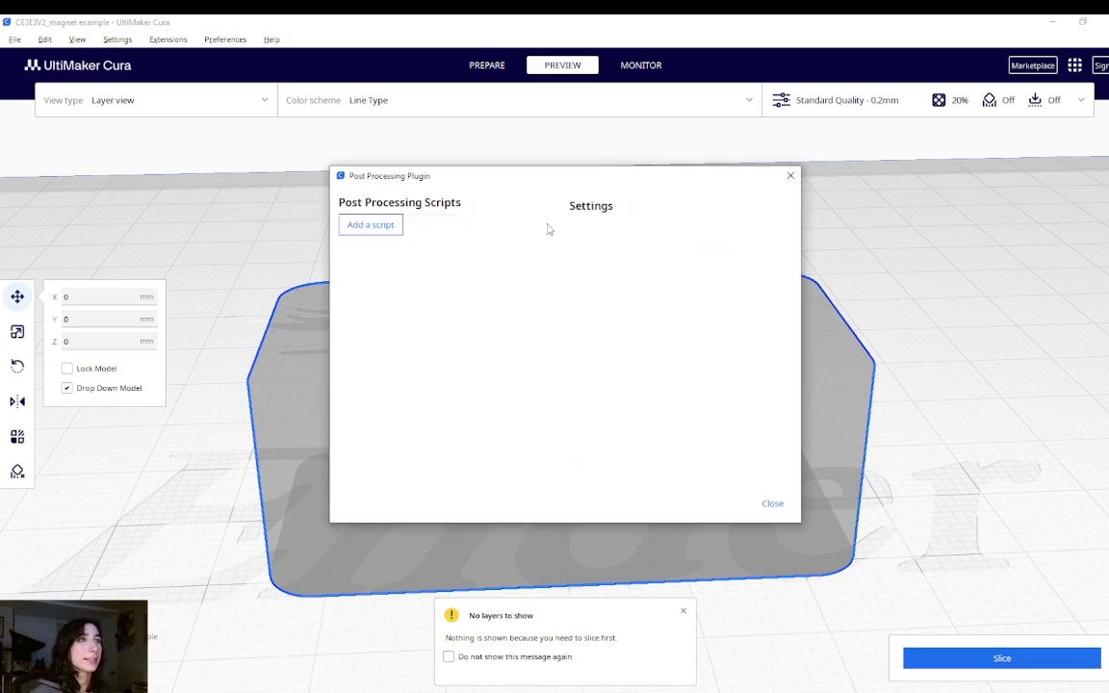
- Close the post-processing scripts window and return to the model preparation view
left_click(790, 176)
scroll(377, 347, "down", 1)
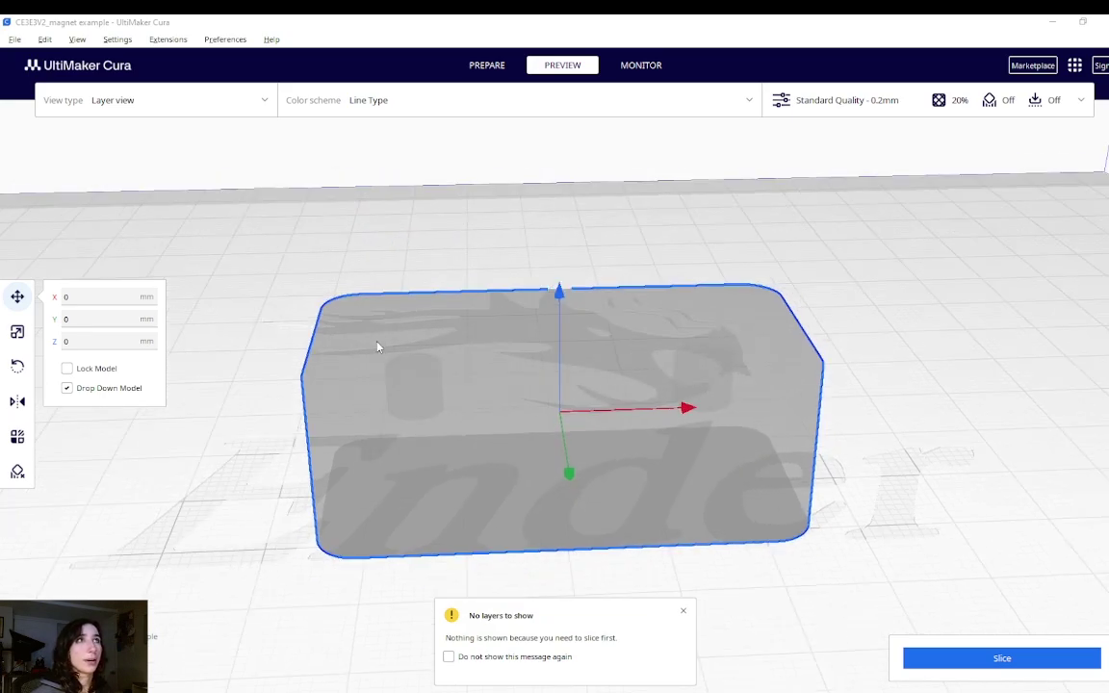
left_click(478, 67)
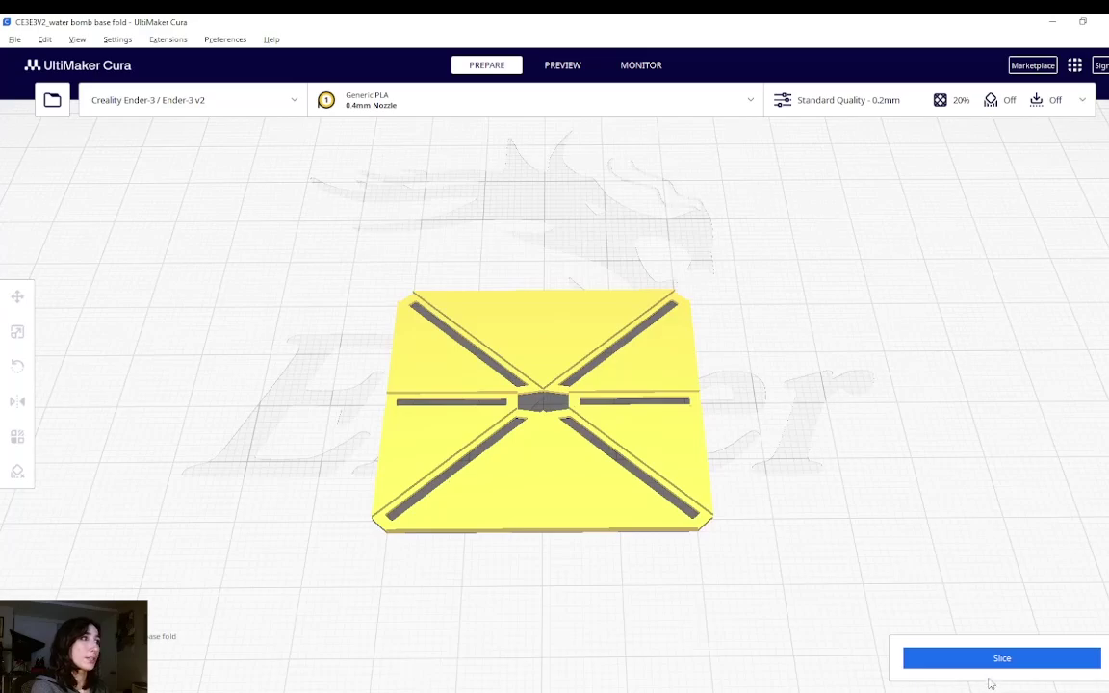
- Slice the water bomb base fold model and preview its toolpaths up to layer 3
left_click(987, 661)
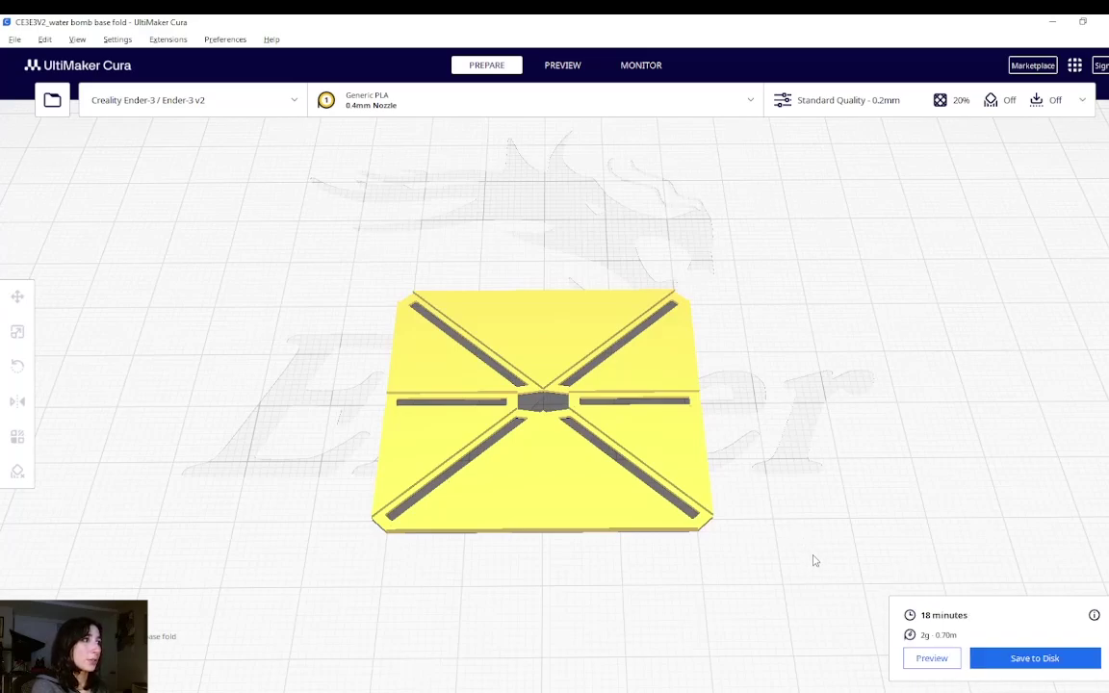
right_click_drag(813, 560, 807, 545)
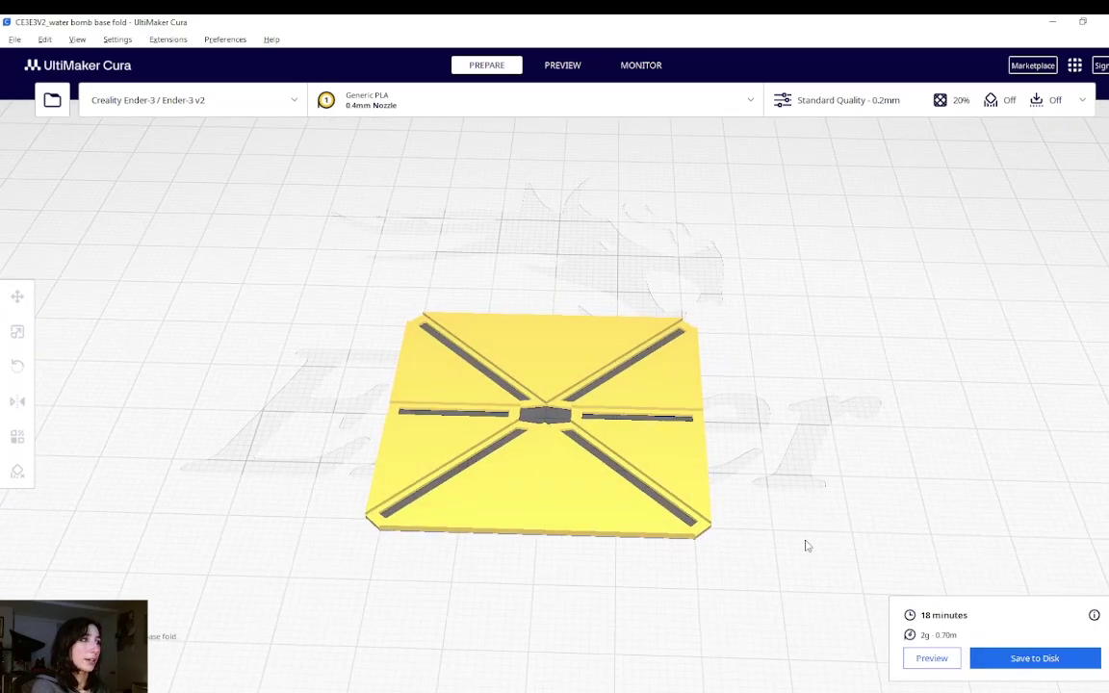
left_click(930, 658)
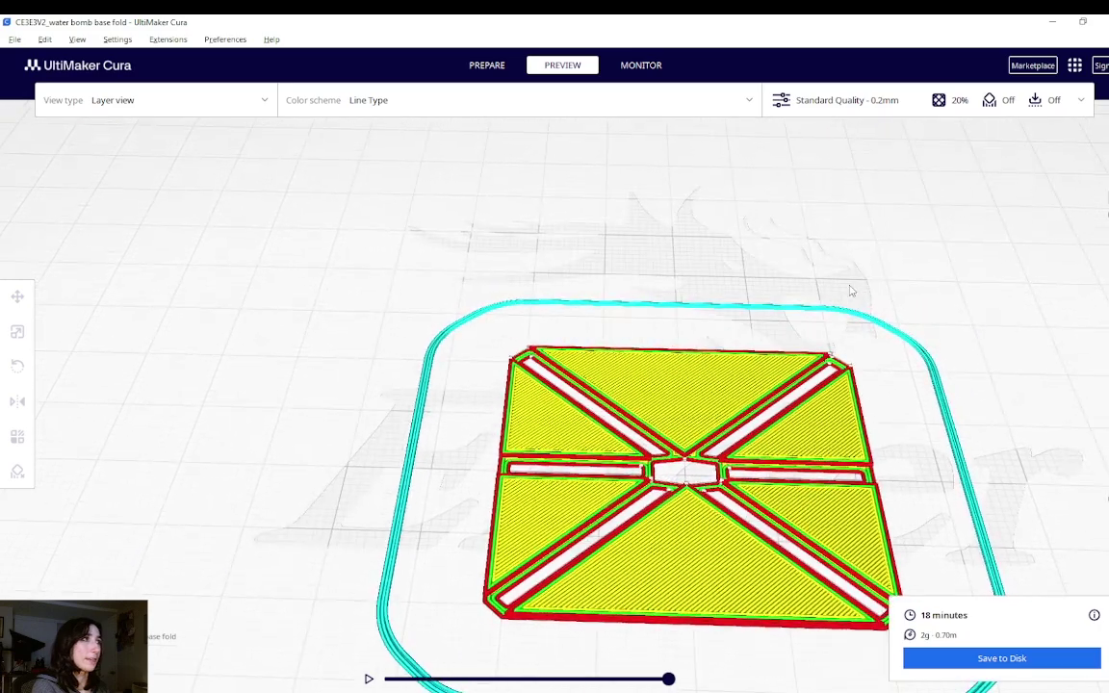
right_click_drag(851, 290, 947, 191)
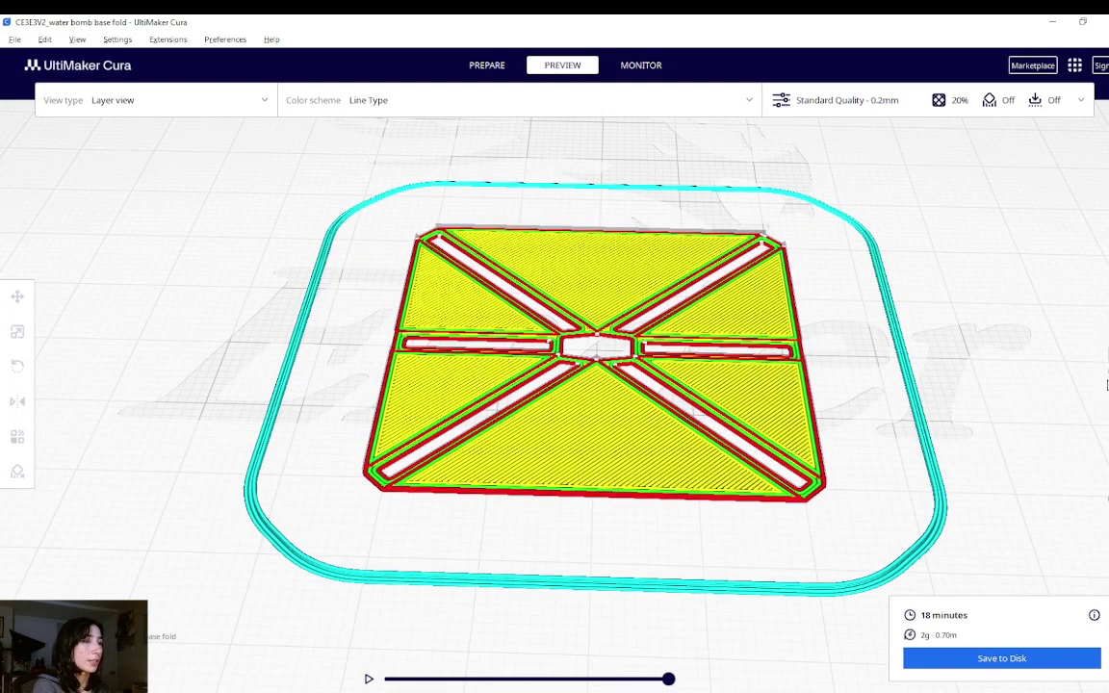
- Add a Filament Change script to the post-processing scripts
left_click(167, 40)
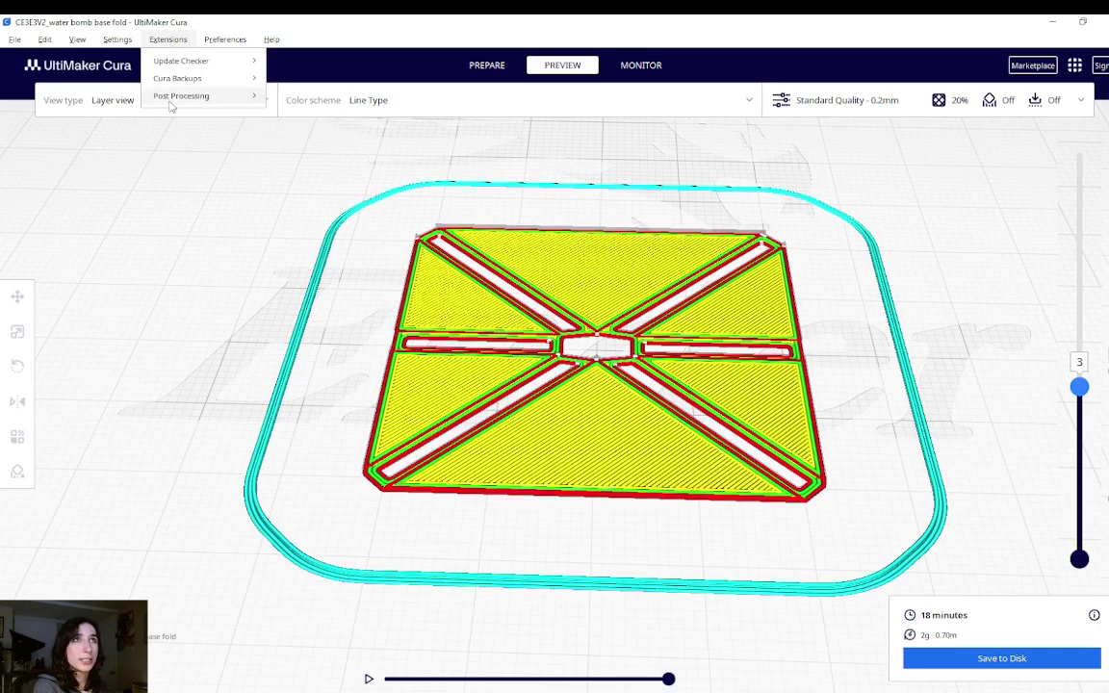
mouse_move(181, 96)
left_click(305, 96)
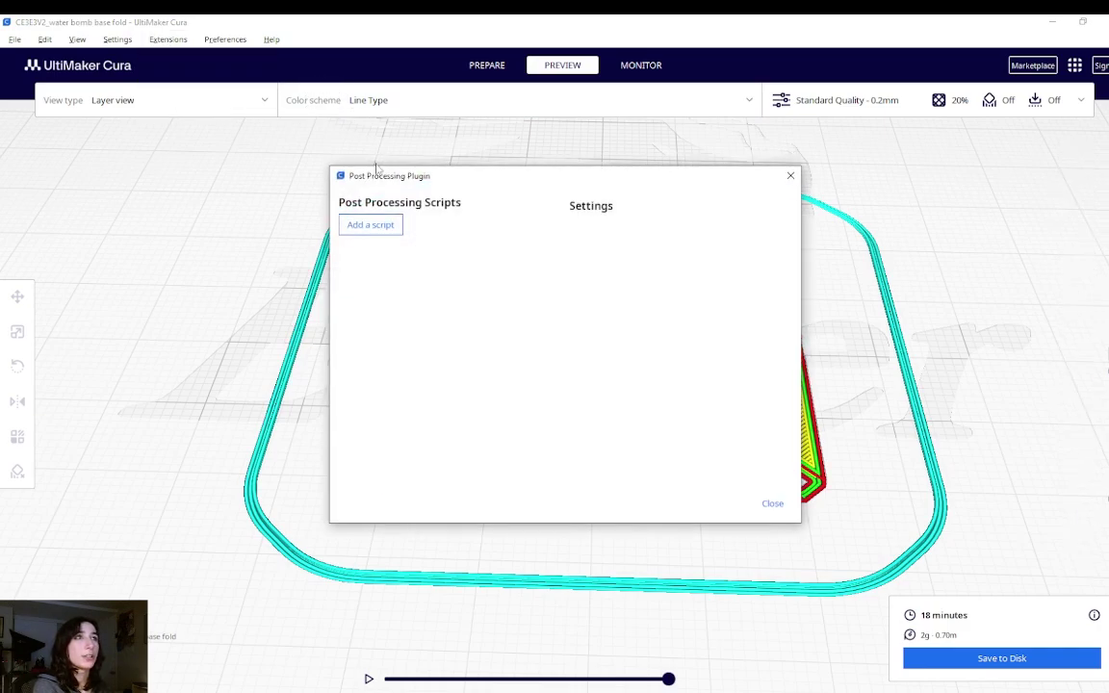
left_click(387, 224)
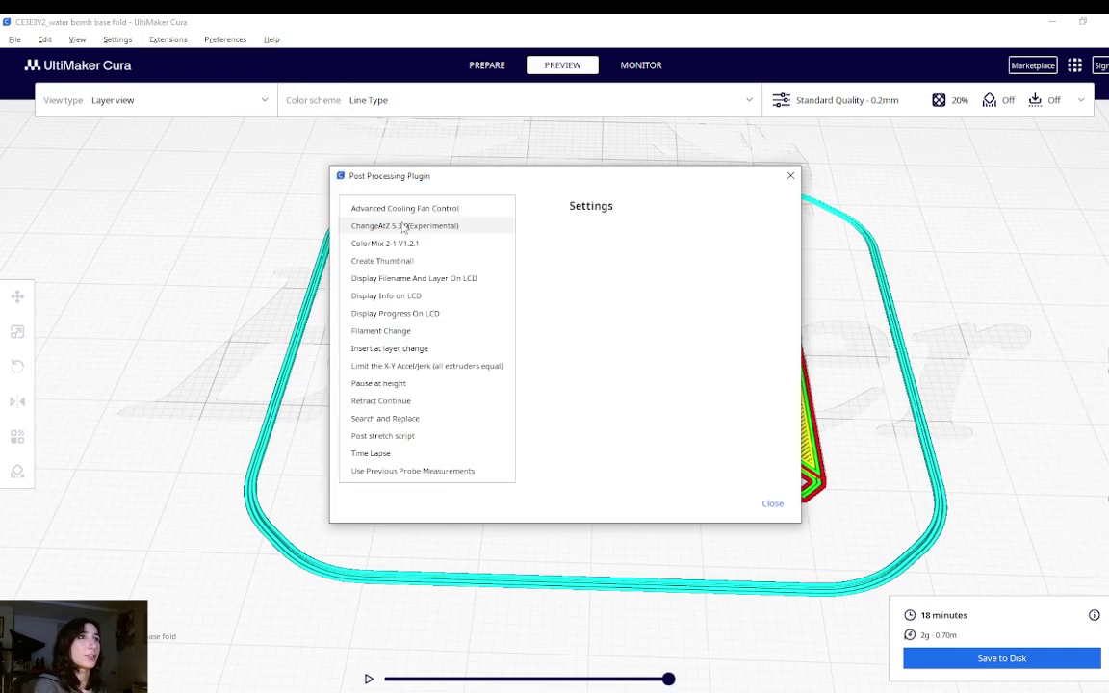
left_click(393, 331)
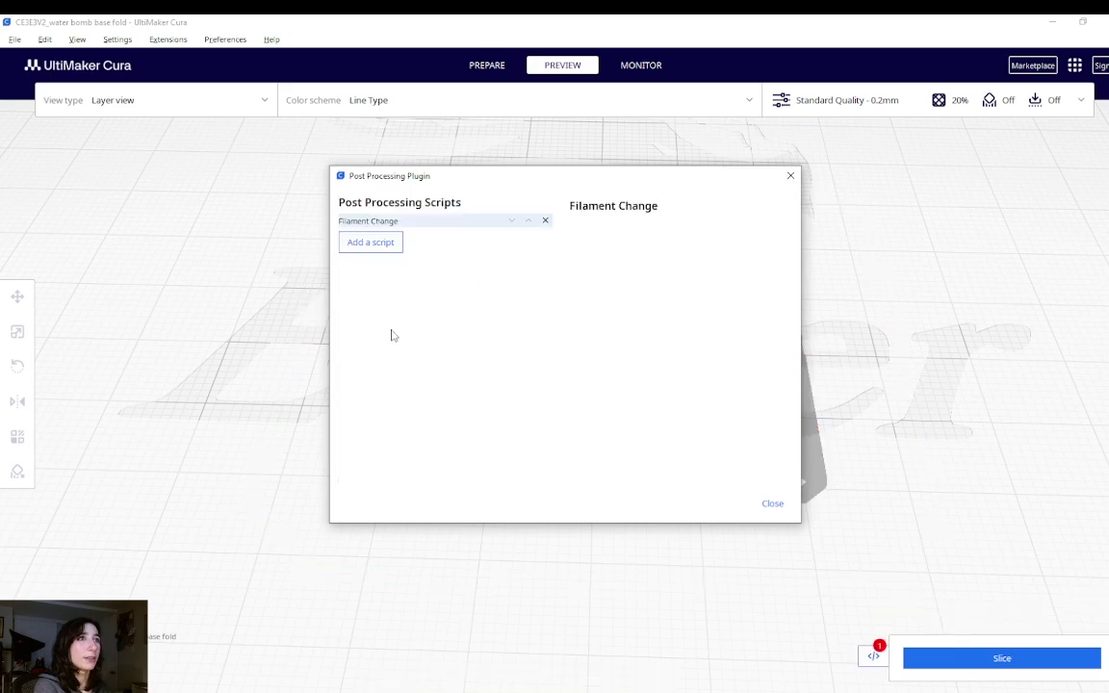
- Set the Filament Change script's layer to 3 and close the post-processing window
double_click(714, 240)
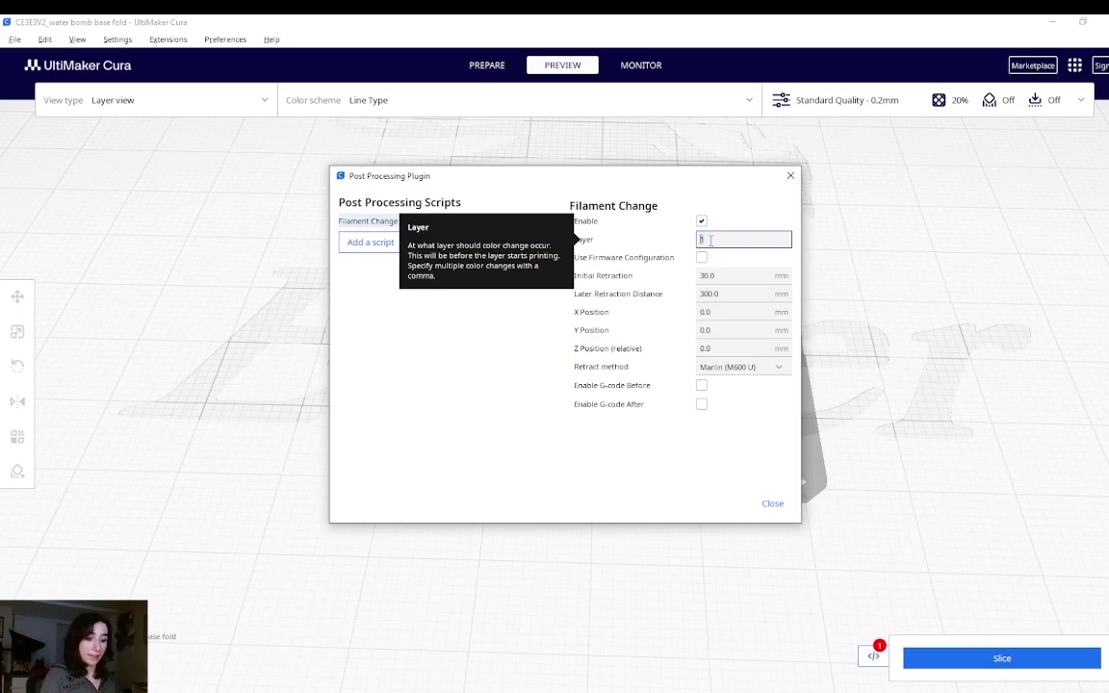
type("35")
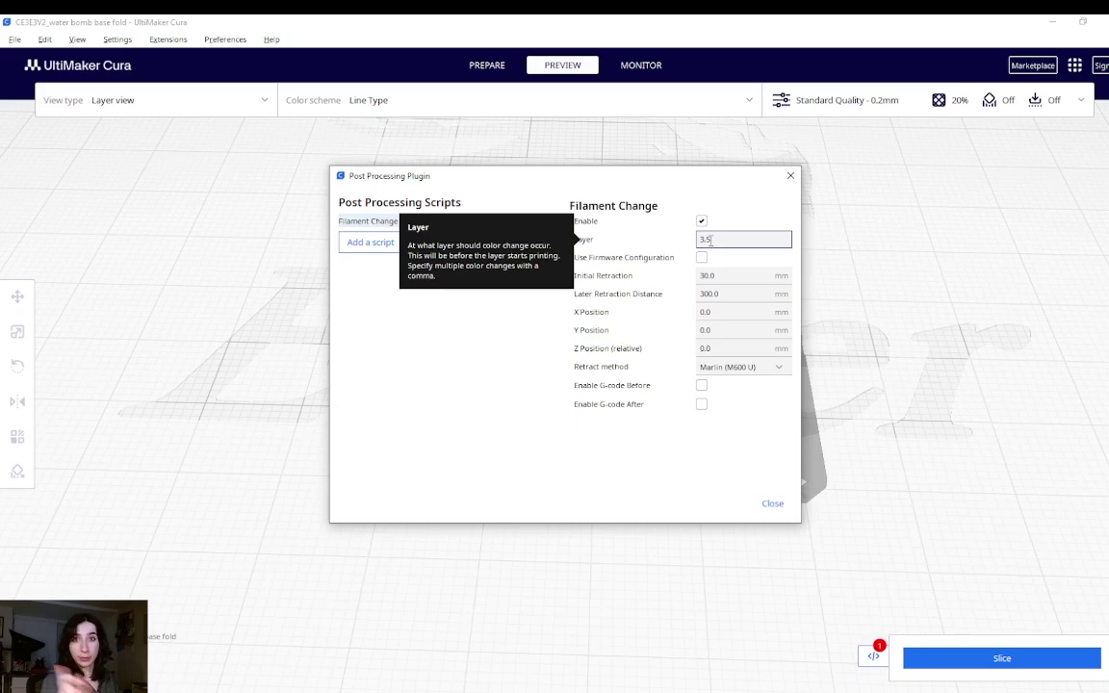
key("BackSpace")
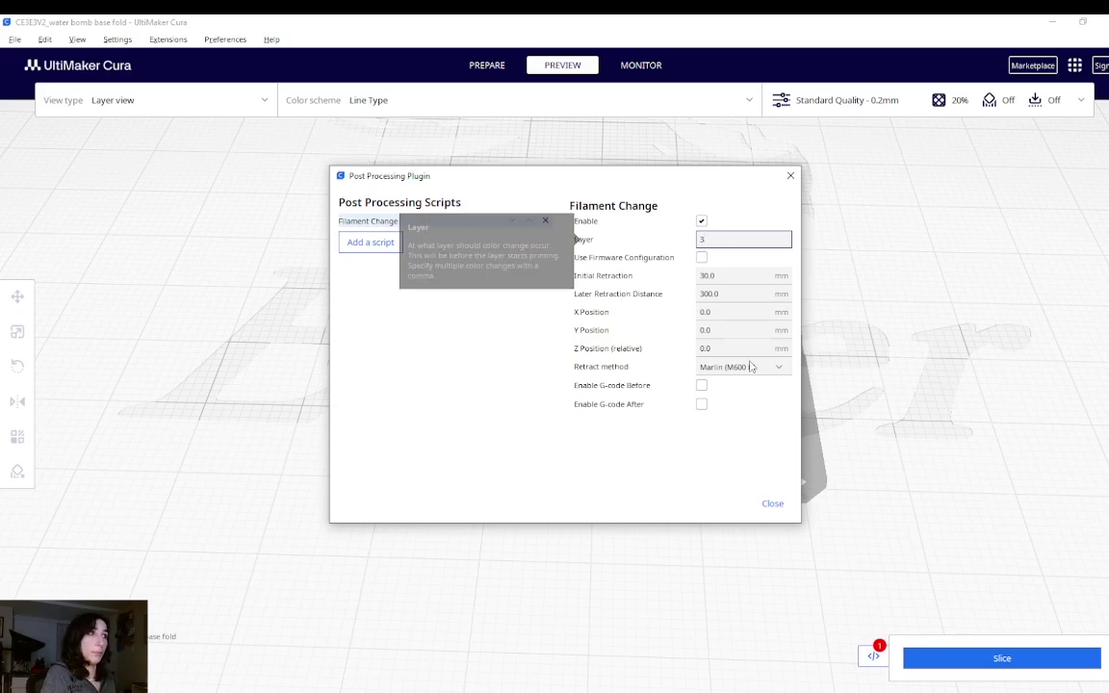
left_click(772, 504)
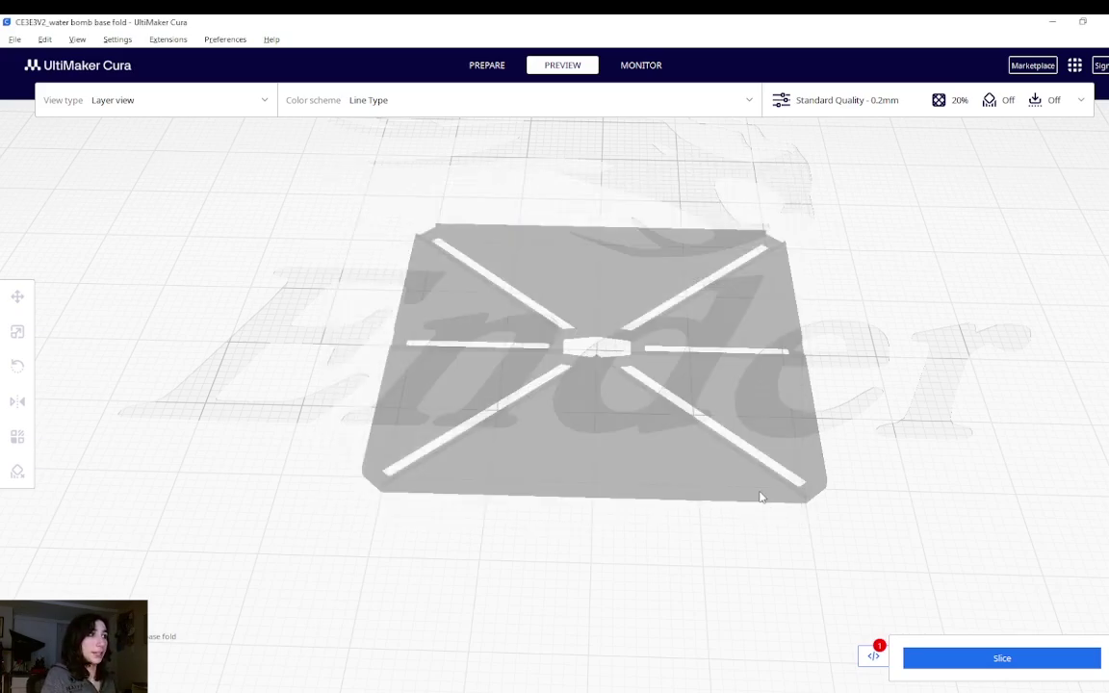
- Slice the model again, check which post-processing script is active, and save the G-code to disk
left_click(986, 664)
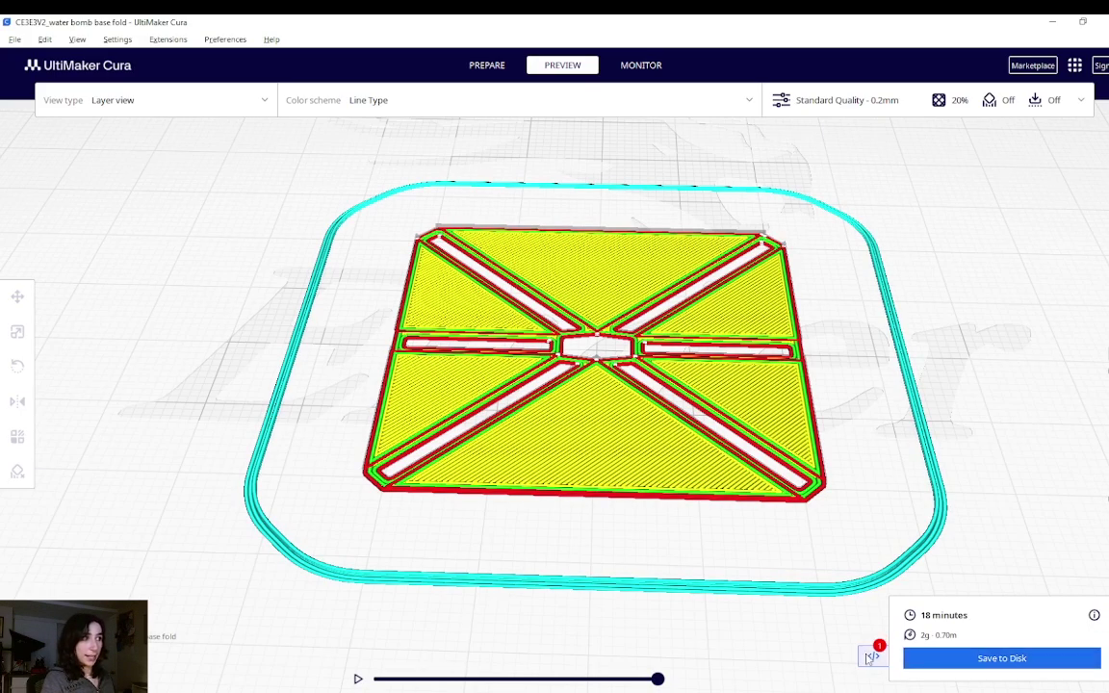
mouse_move(874, 657)
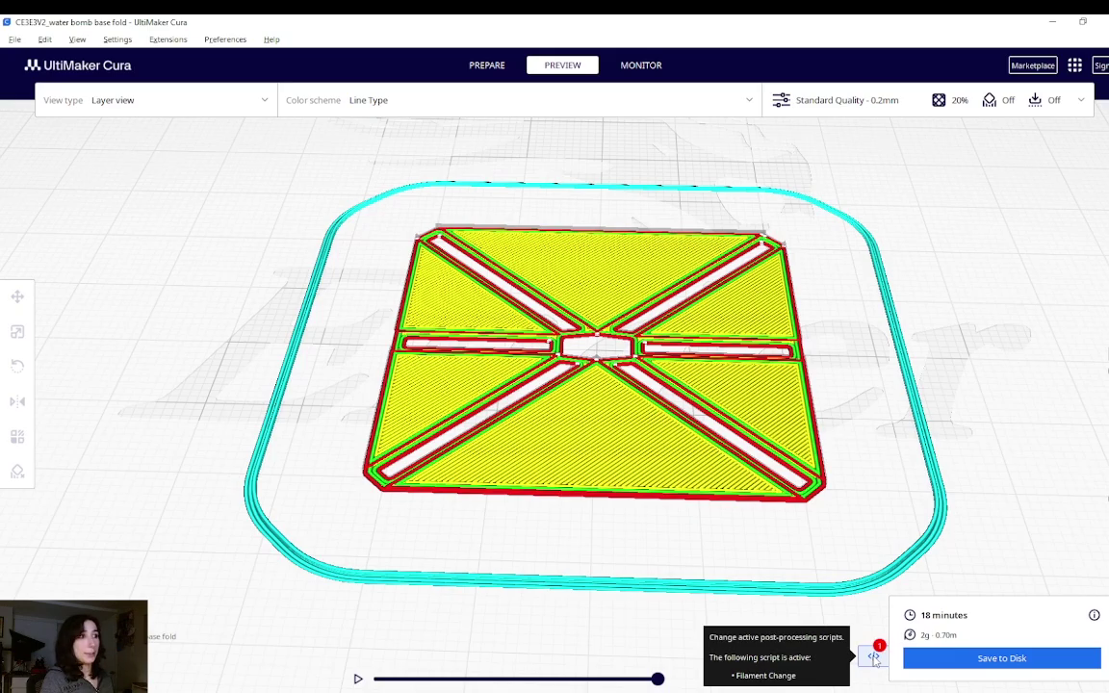
left_click(1001, 658)
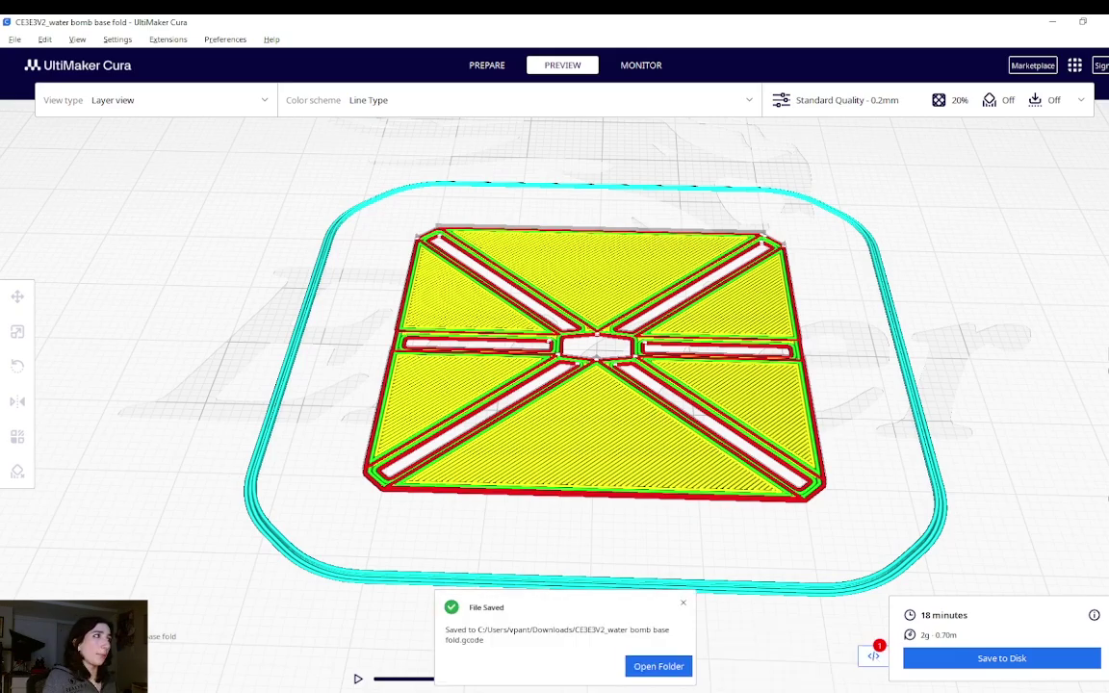
scroll(798, 192, "up", 5)
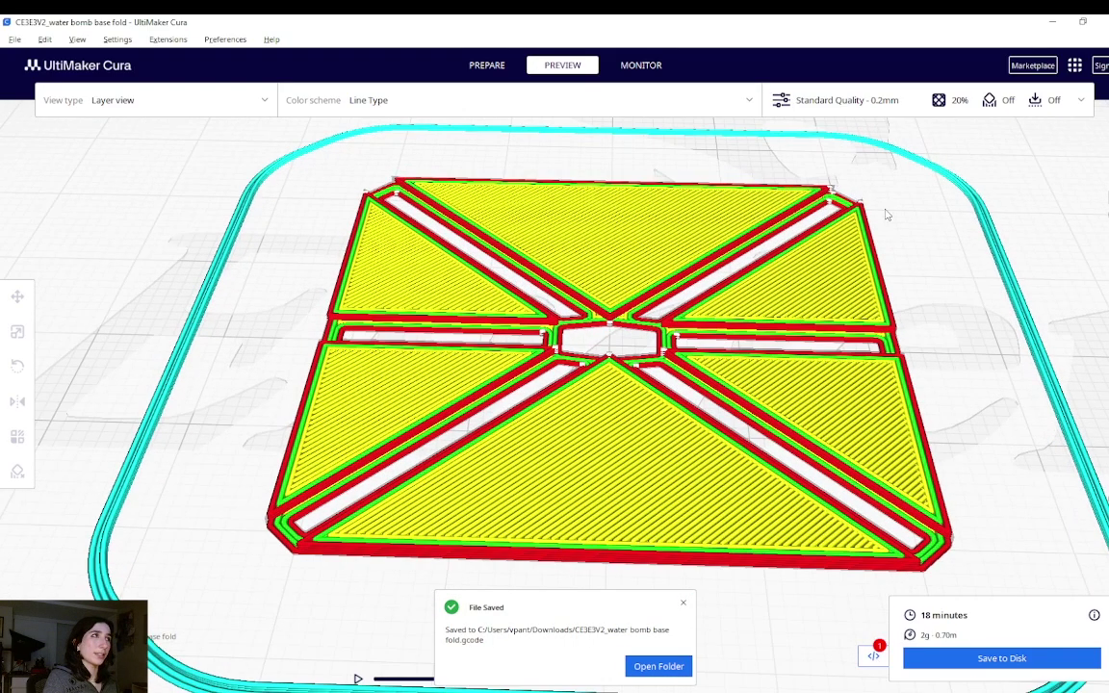
middle_click_drag(759, 223, 866, 247)
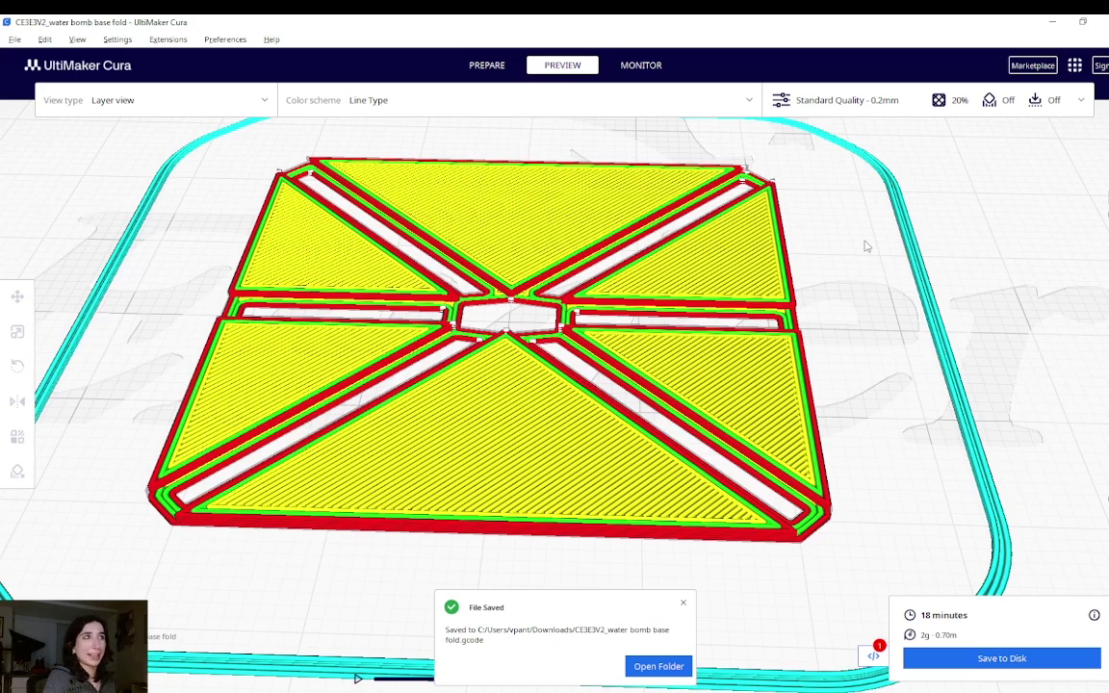
middle_click_drag(866, 247, 891, 243)
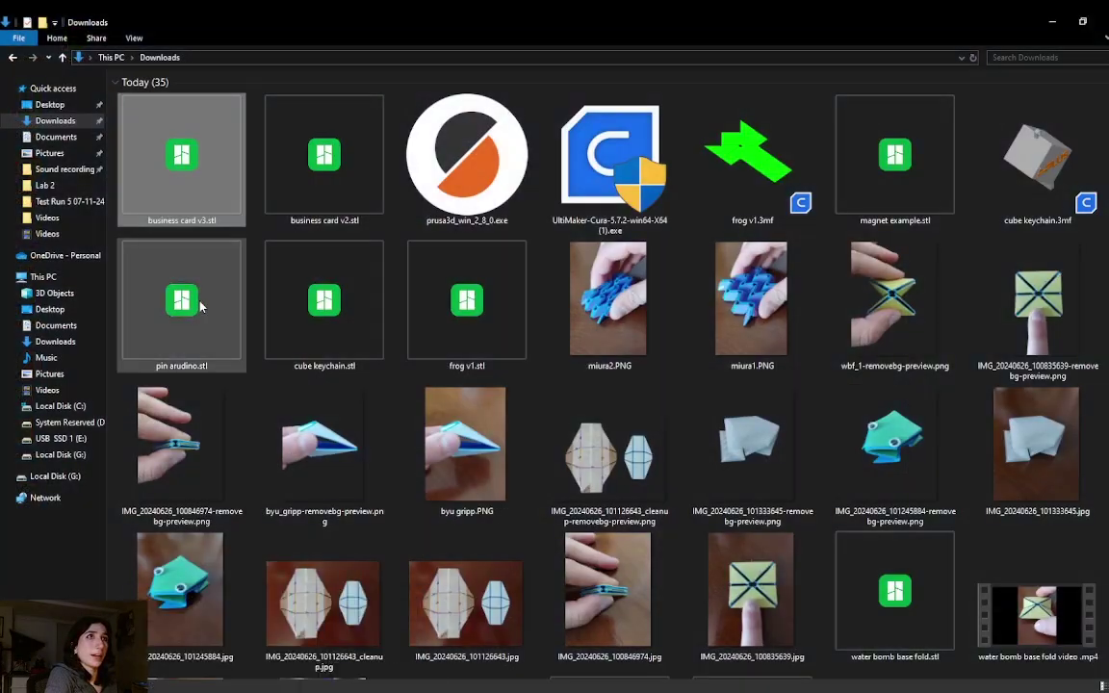
- In the Downloads folder, change the extension of the CE3E3V2_water bomb base fold G-code file to .txt
right_click(227, 180)
left_click(252, 374)
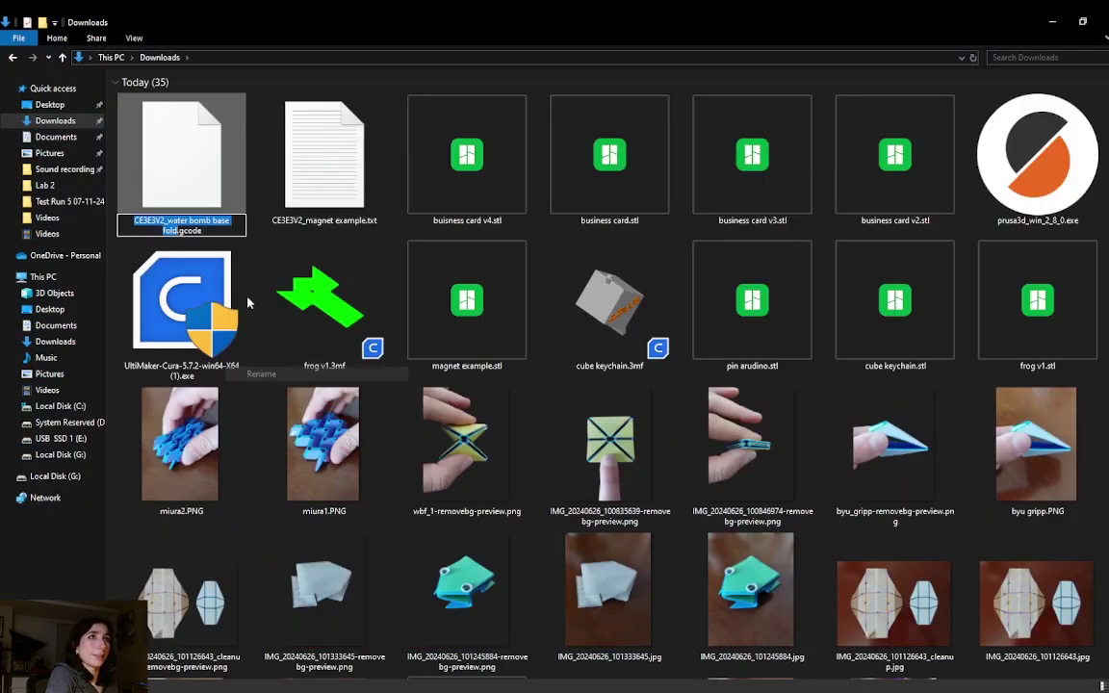
left_click(223, 230)
key("Return")
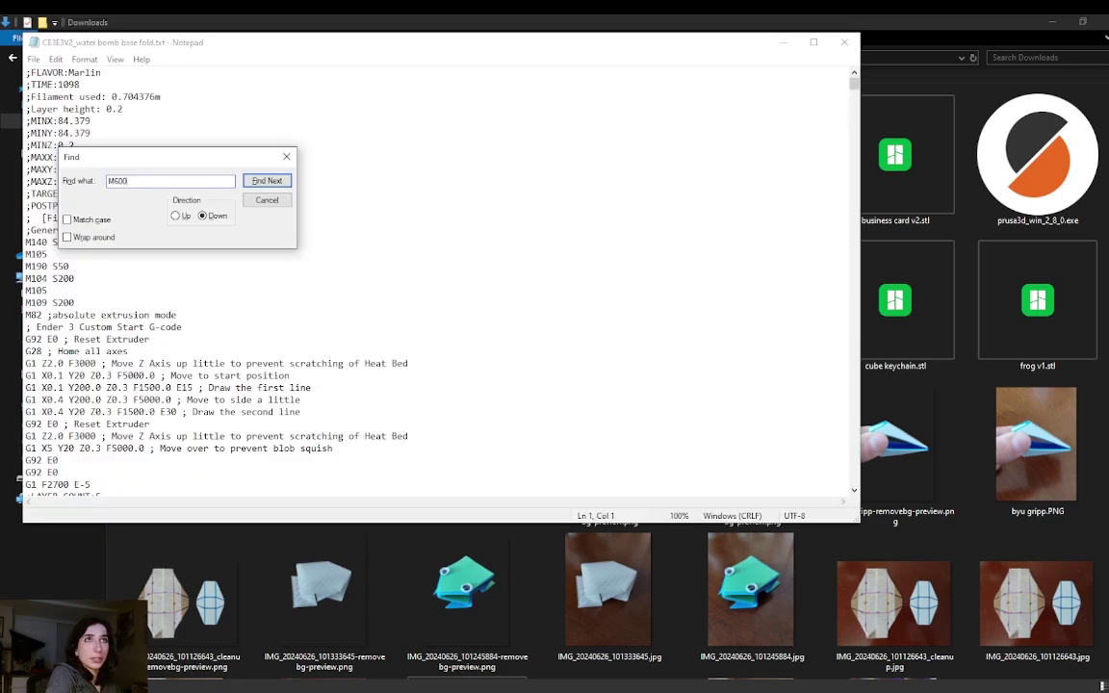
- Search the water bomb base fold G-code in Notepad for M600 and highlight the ;LAYER:2 line below that command
key("Return")
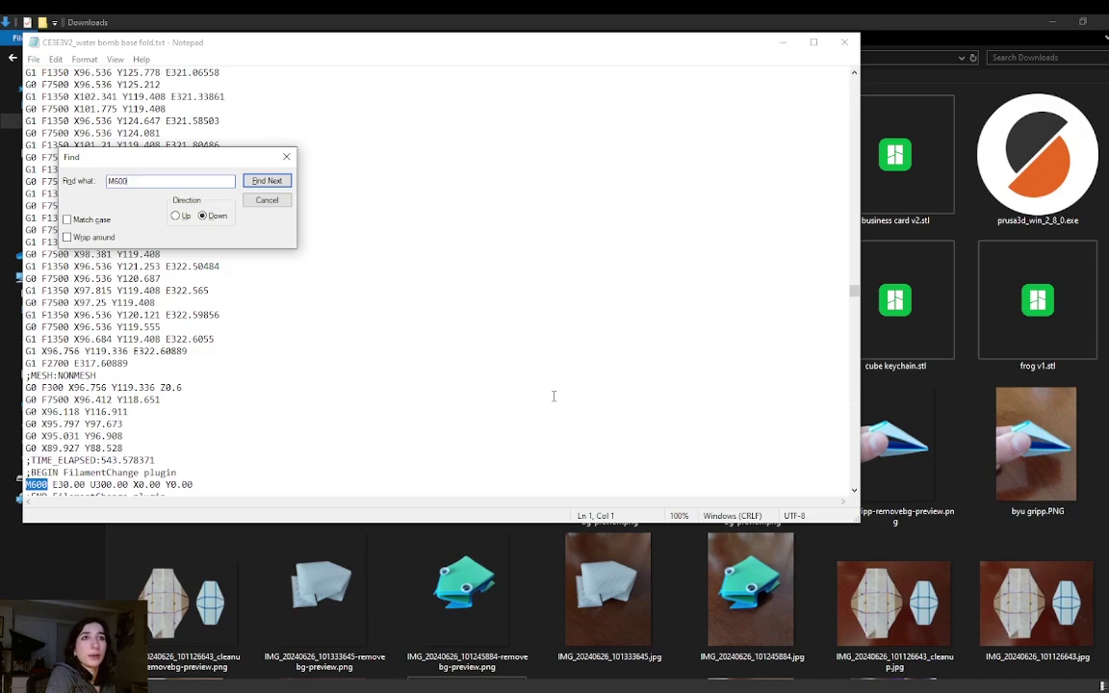
scroll(228, 371, "down", 2)
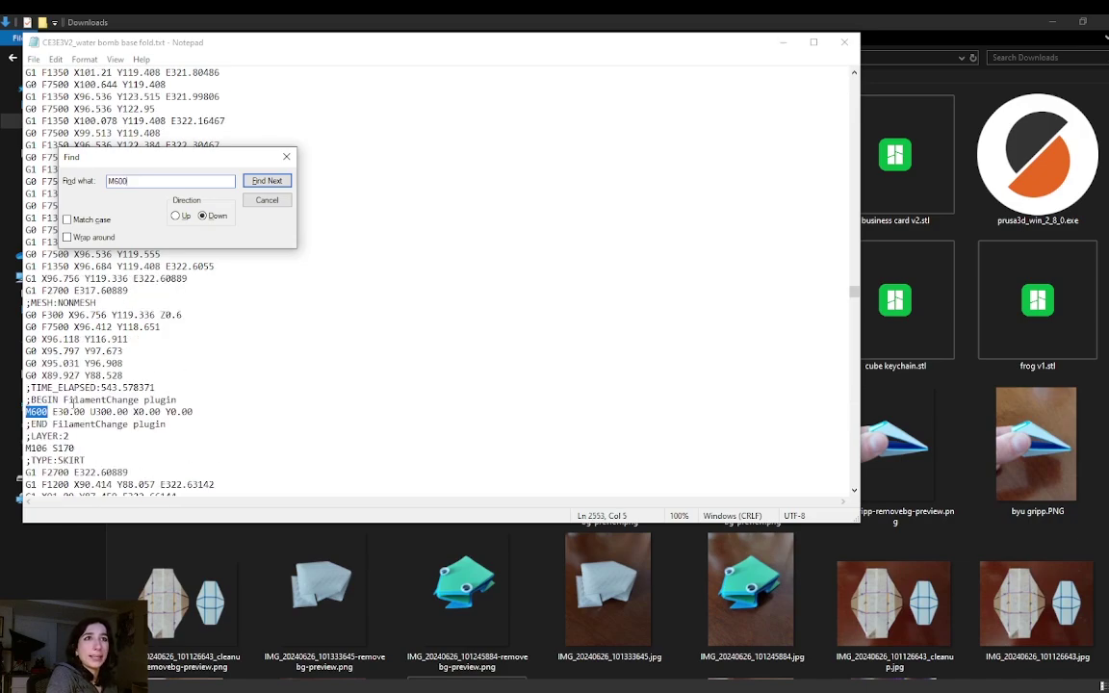
left_click_drag(144, 157, 417, 138)
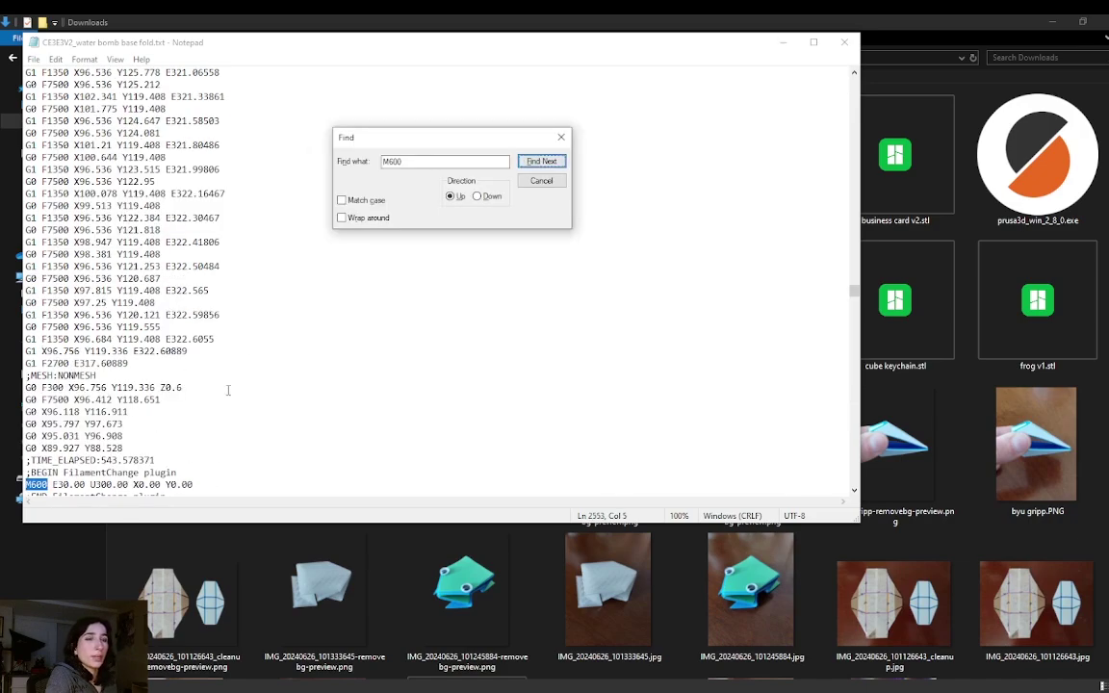
left_click(450, 195)
scroll(193, 385, "down", 2)
left_click_drag(70, 363, 11, 363)
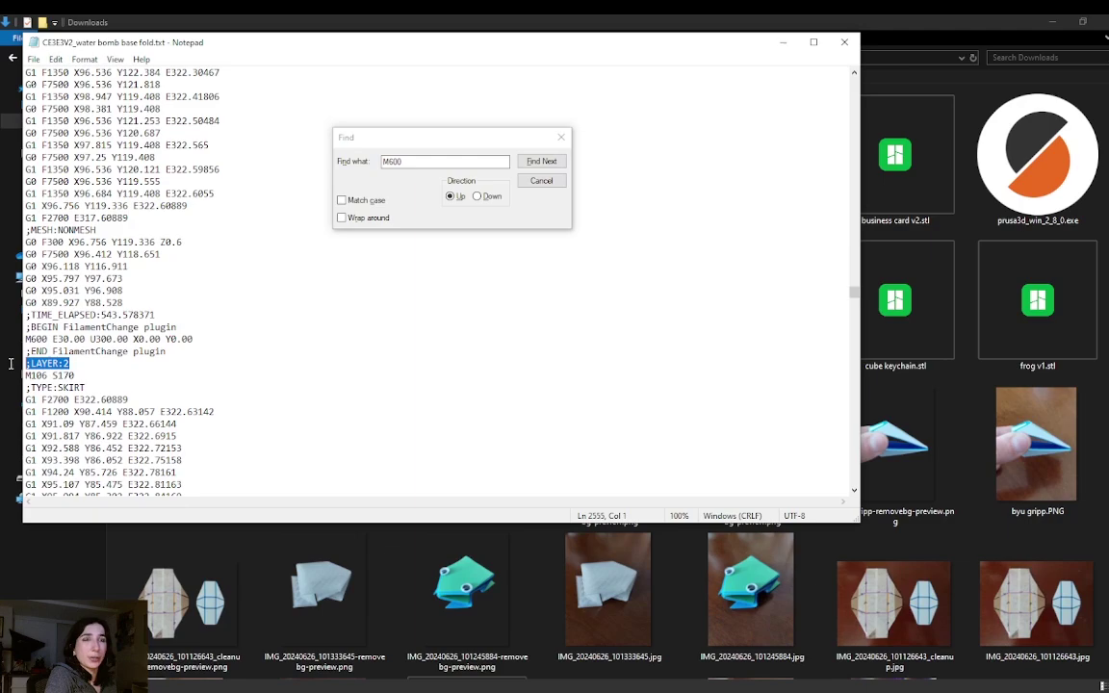